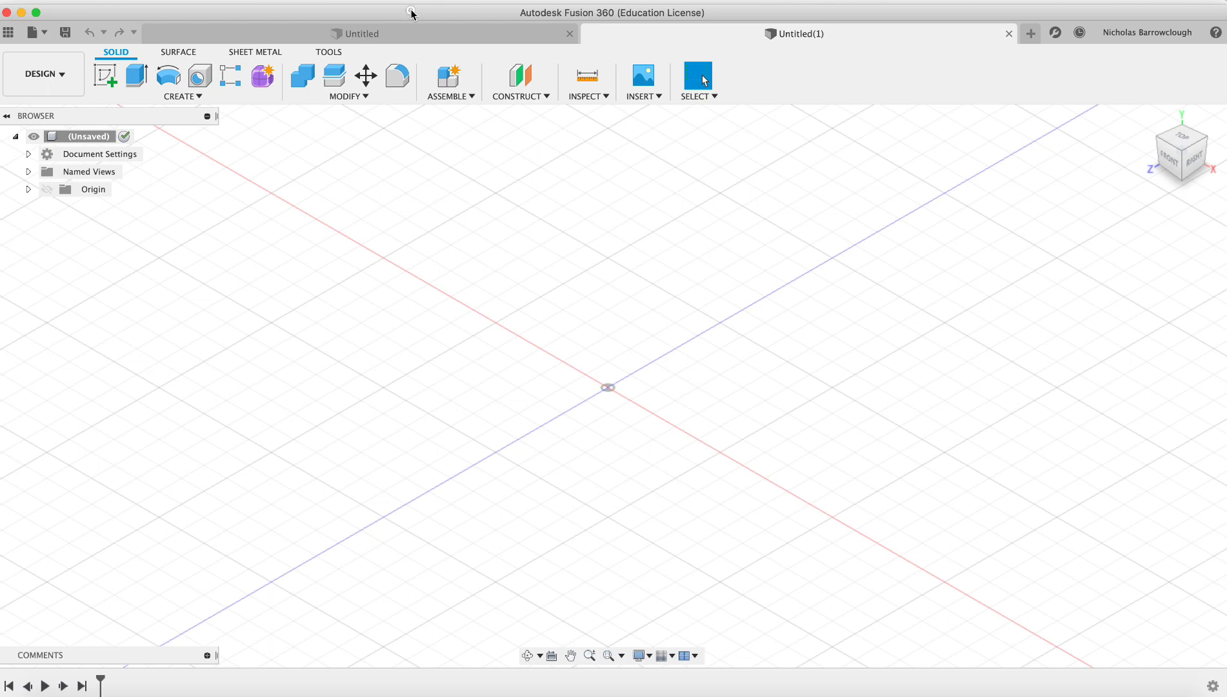
- Start a new sketch on the top (XY) plane
drag(413, 13, 410, 4)
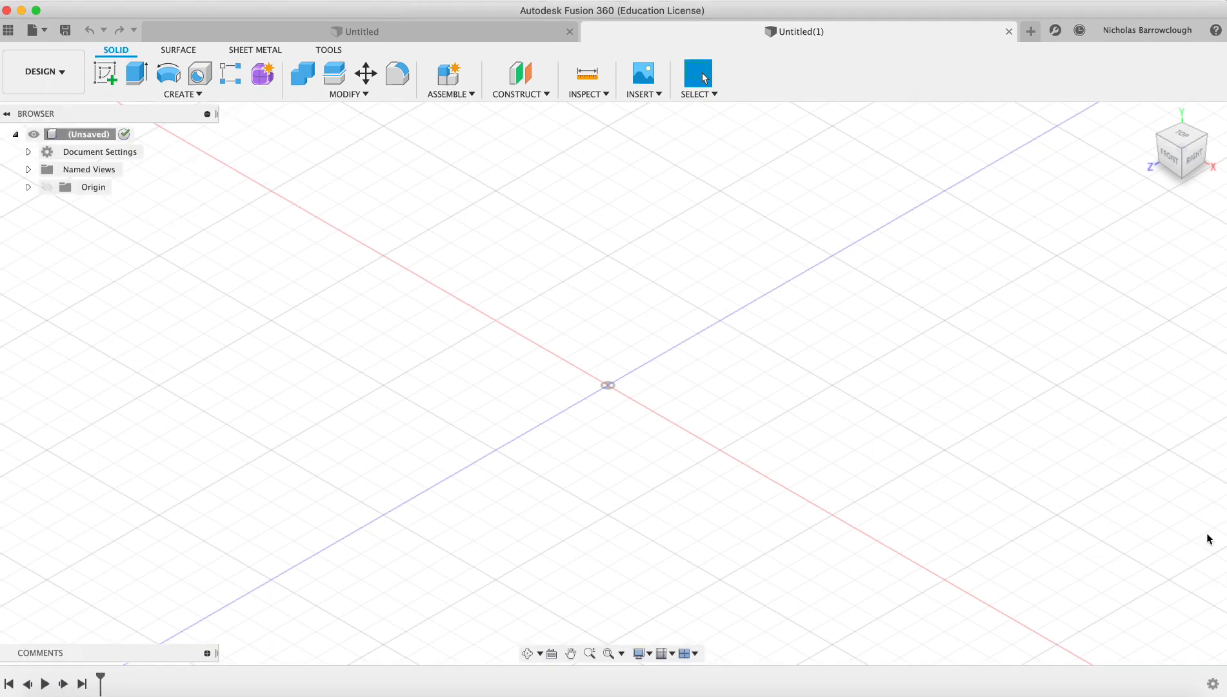
key(ctrl+alt+b)
click(105, 75)
click(615, 417)
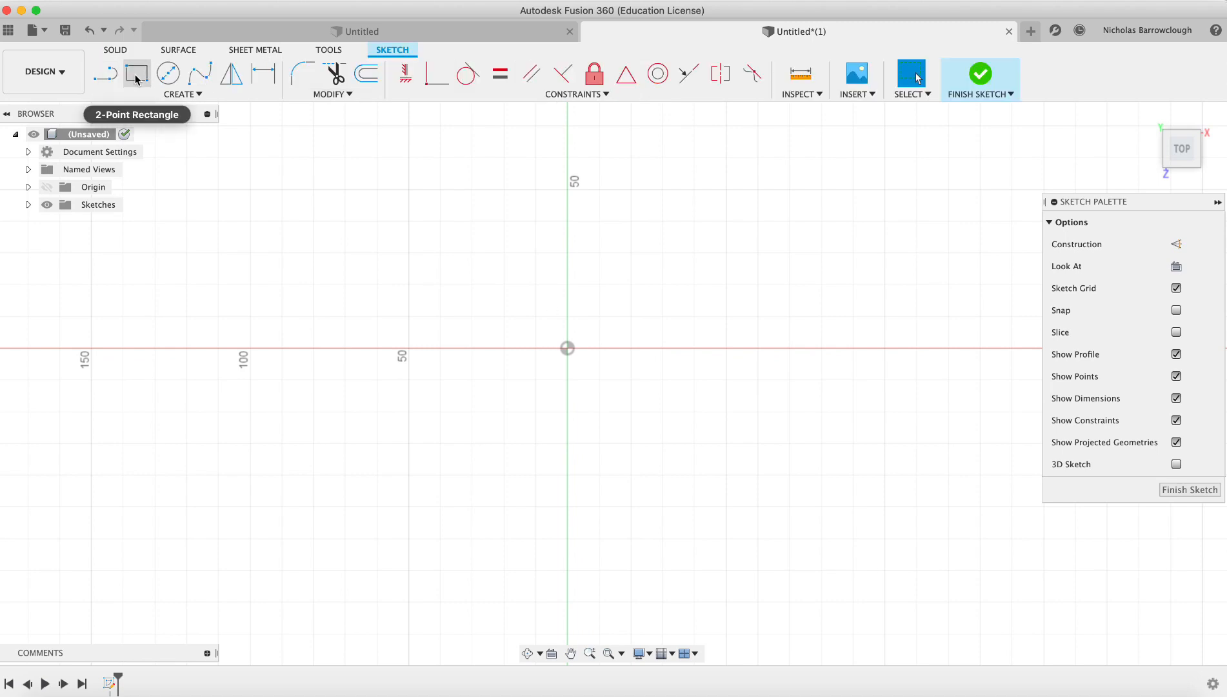
- Draw a 160 by 75 mm construction centre rectangle anchored at the origin
click(136, 75)
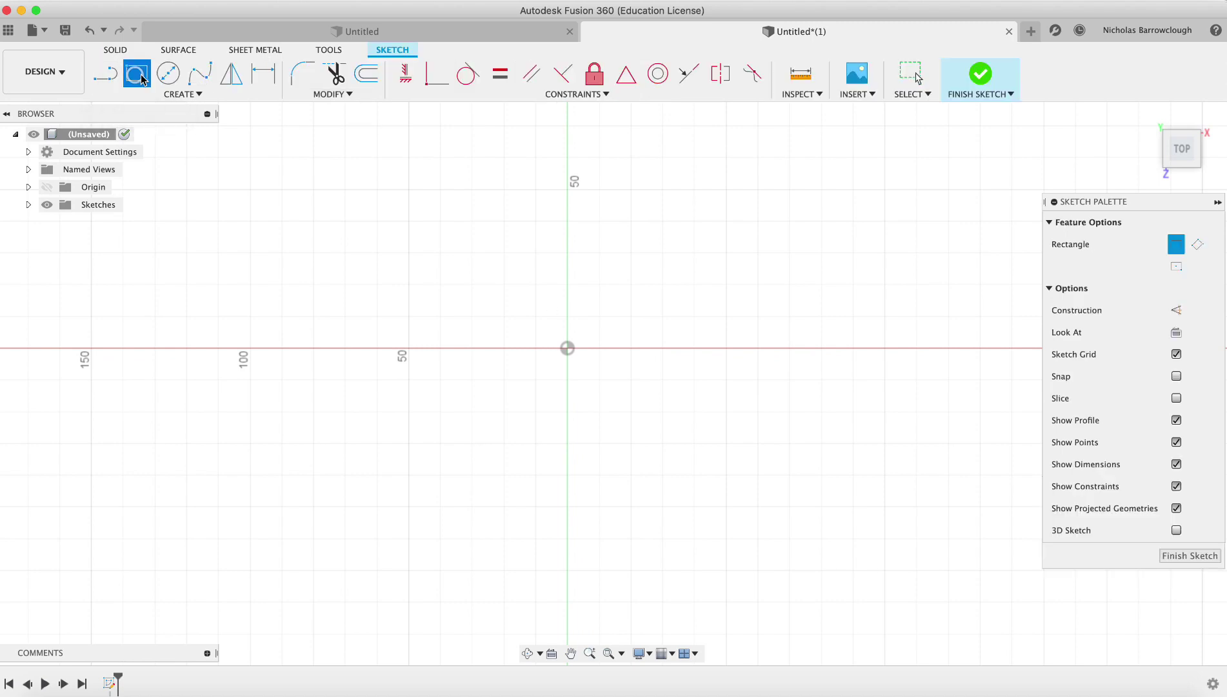
click(1177, 272)
click(1176, 310)
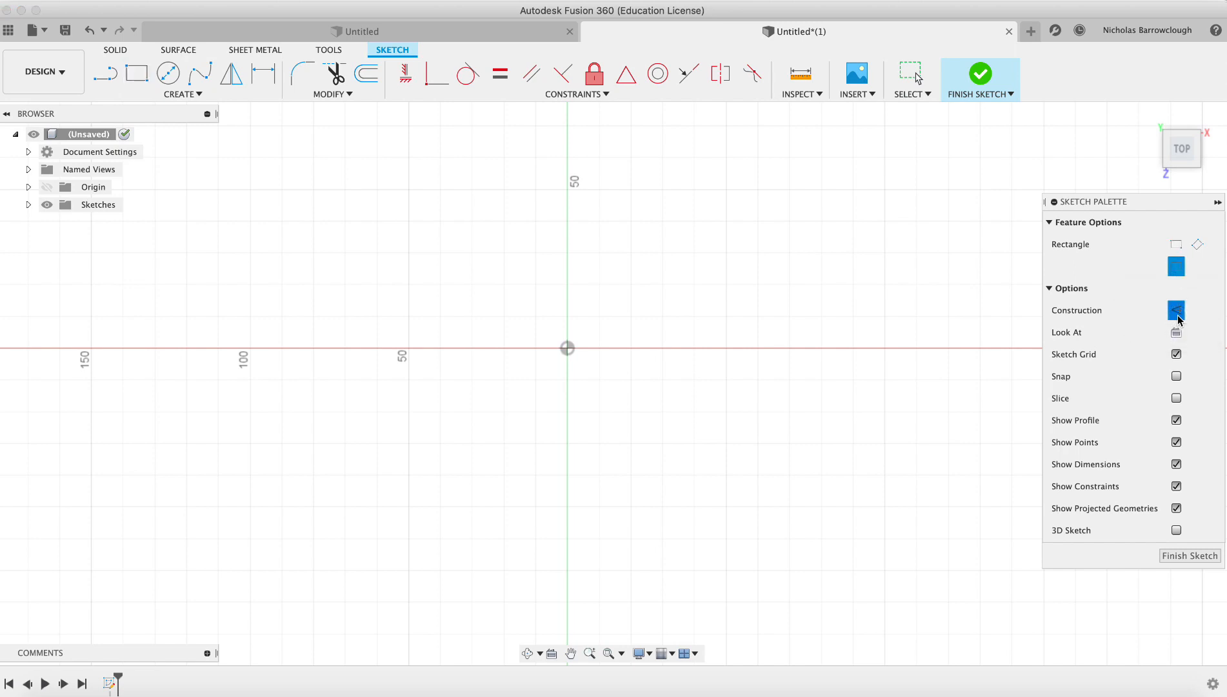
click(566, 348)
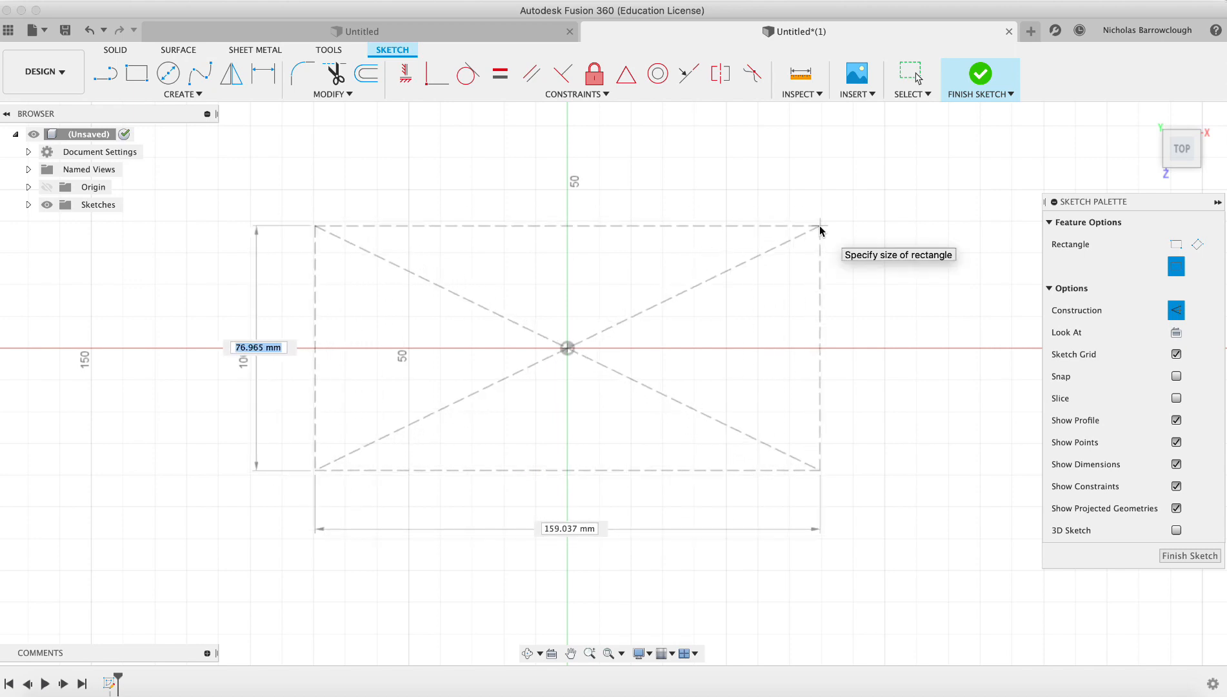
text(7)
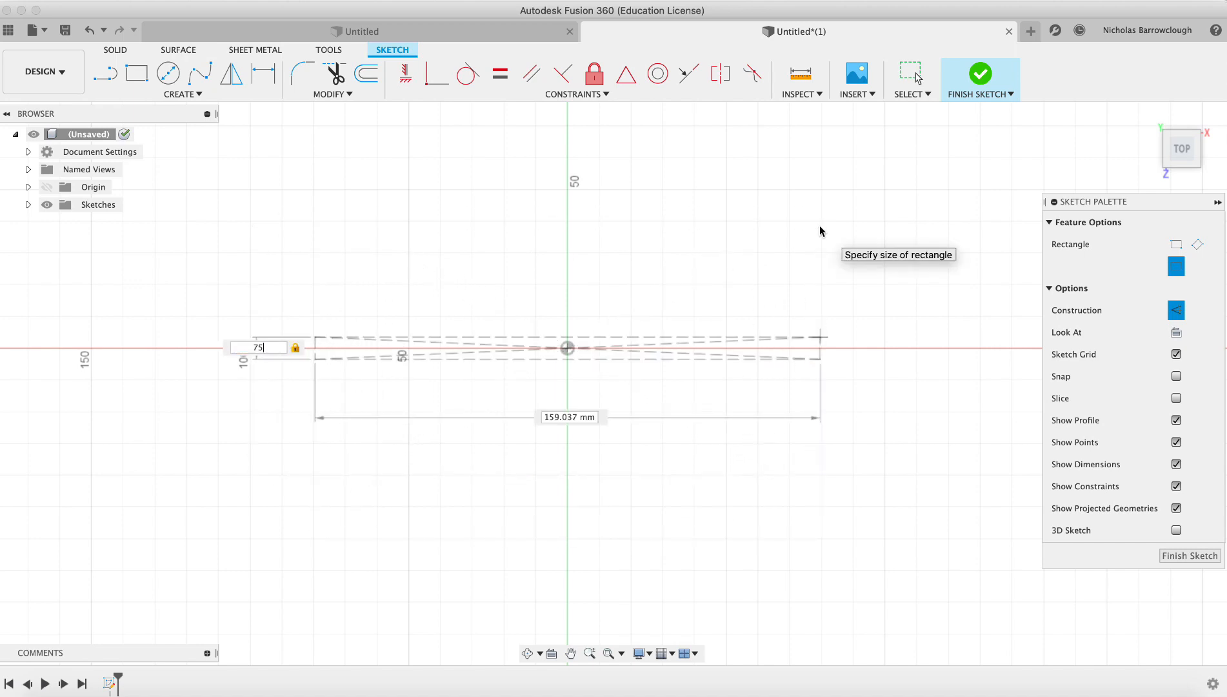
text(5)
key(Tab)
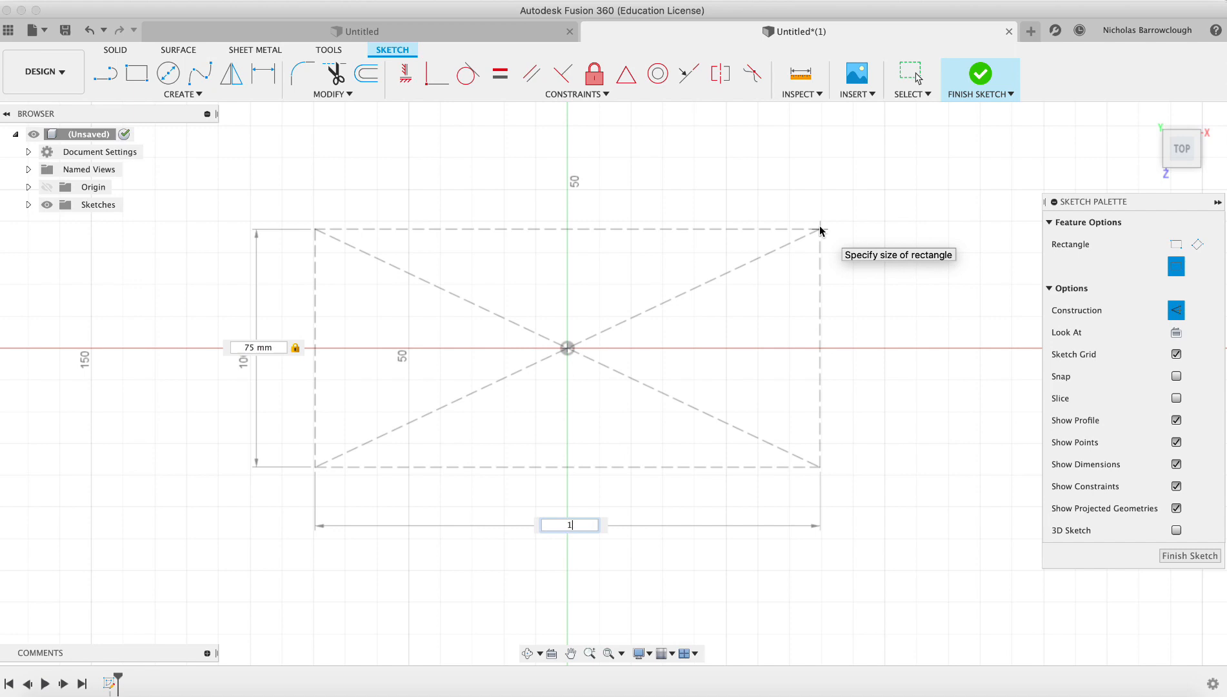
text(160)
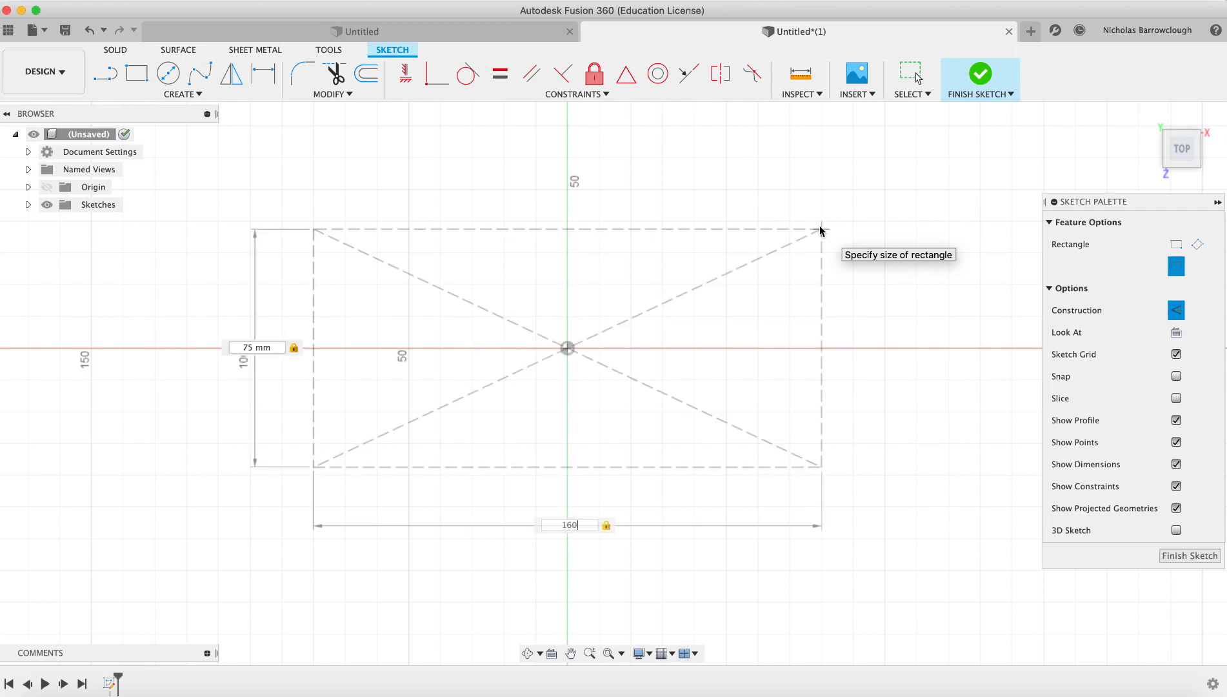
key(Return)
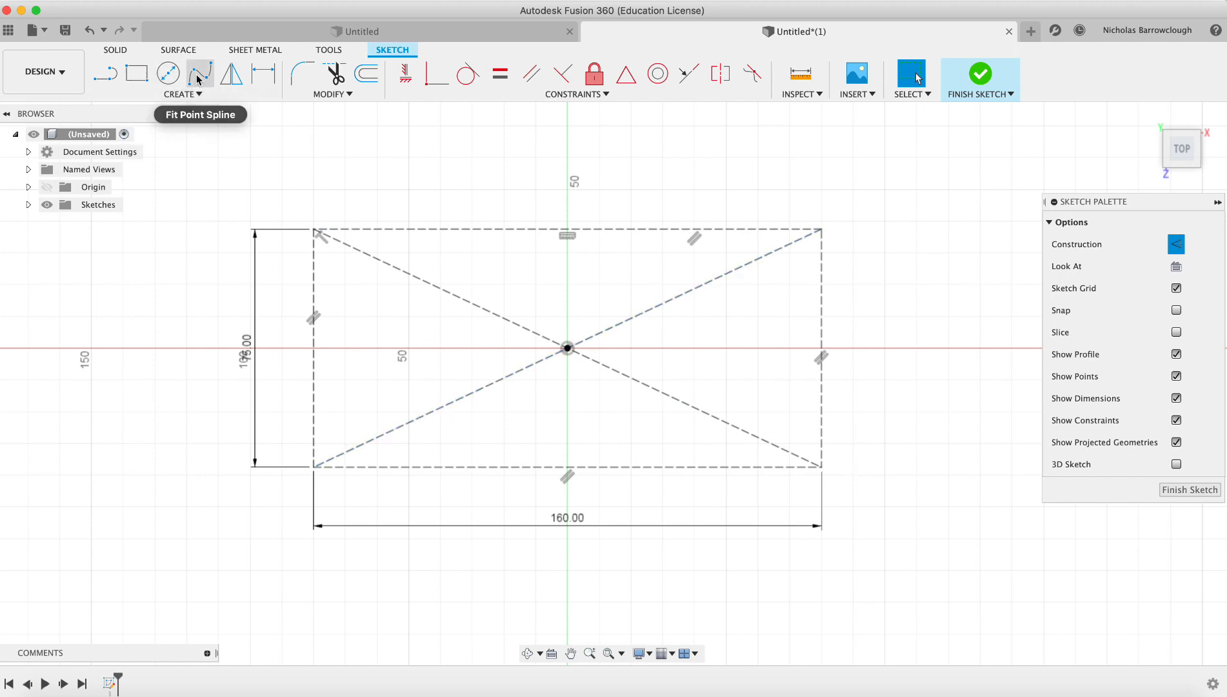
mouse_move(200, 73)
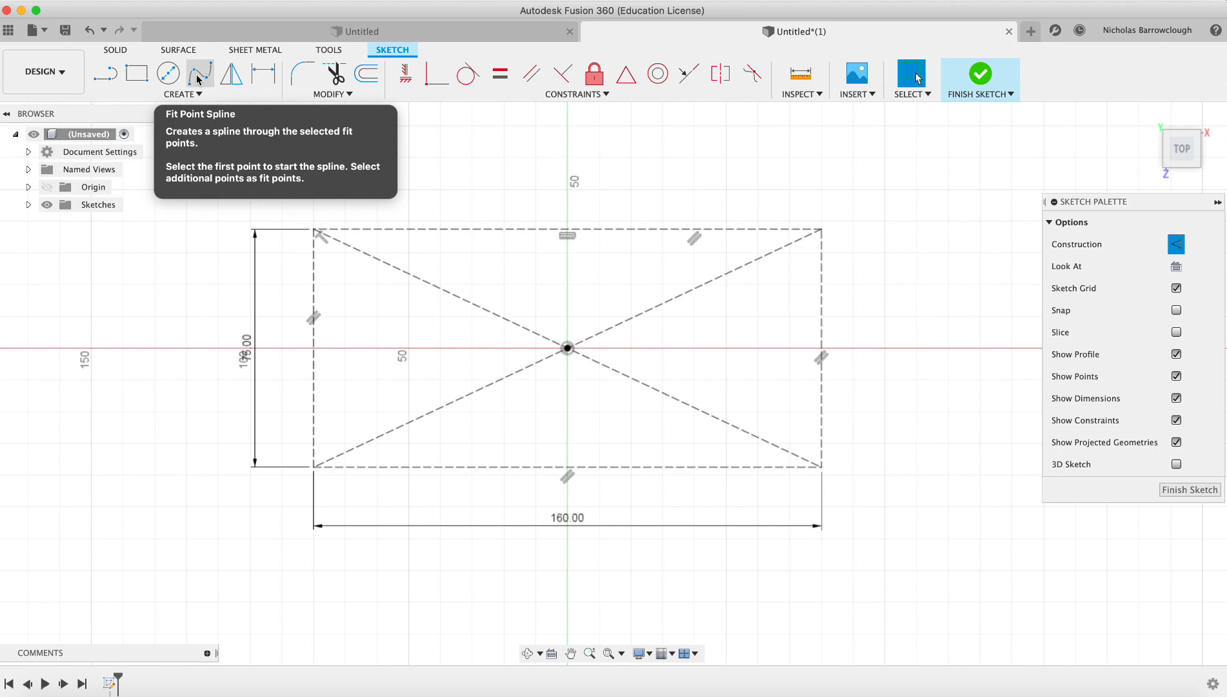
- Place sketch points at the midpoints of the rectangle's bottom and top edges
click(182, 93)
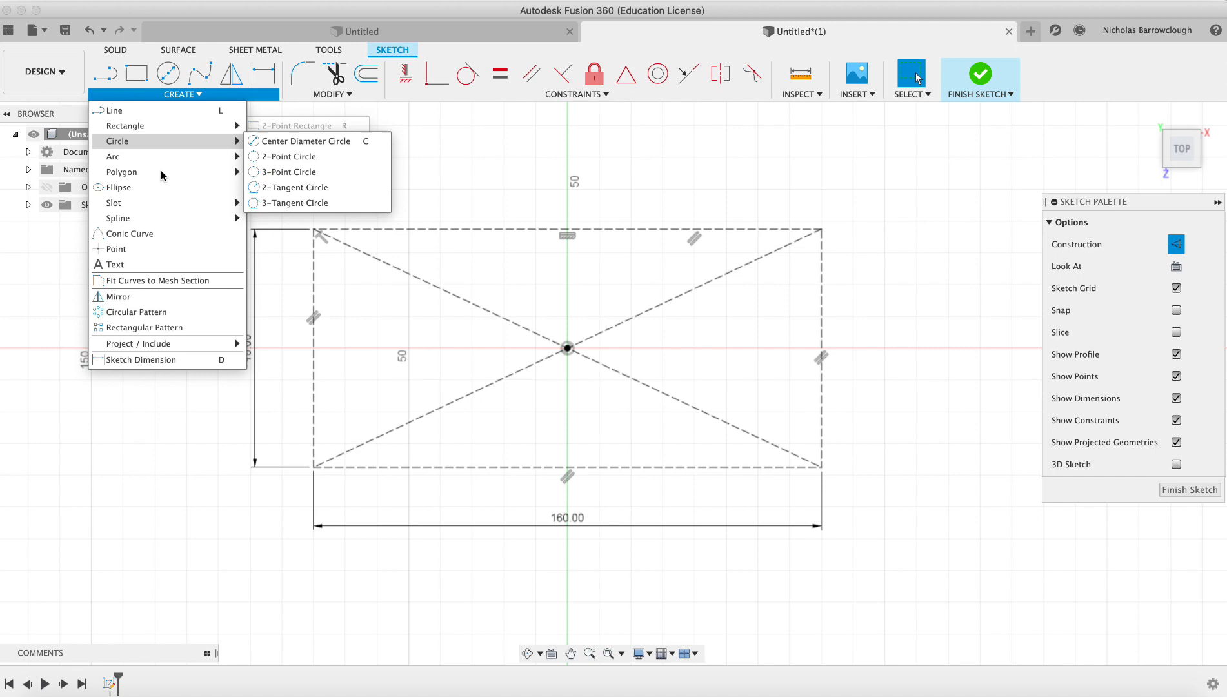
click(131, 250)
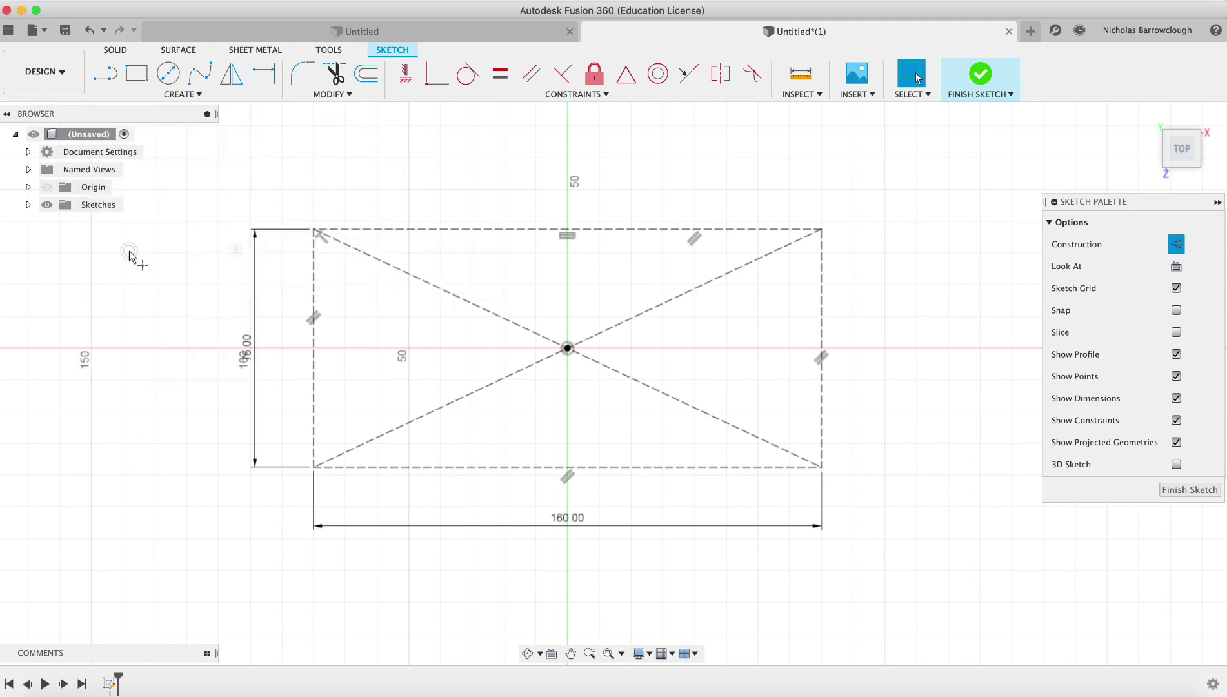
click(568, 472)
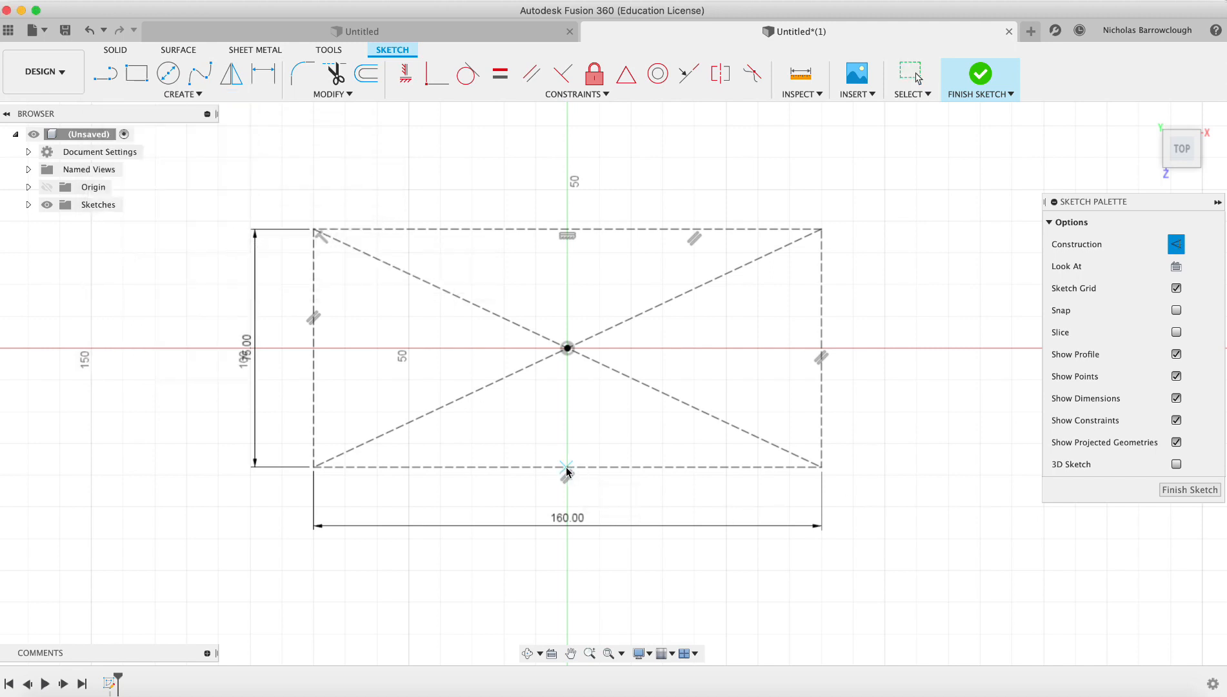
click(567, 469)
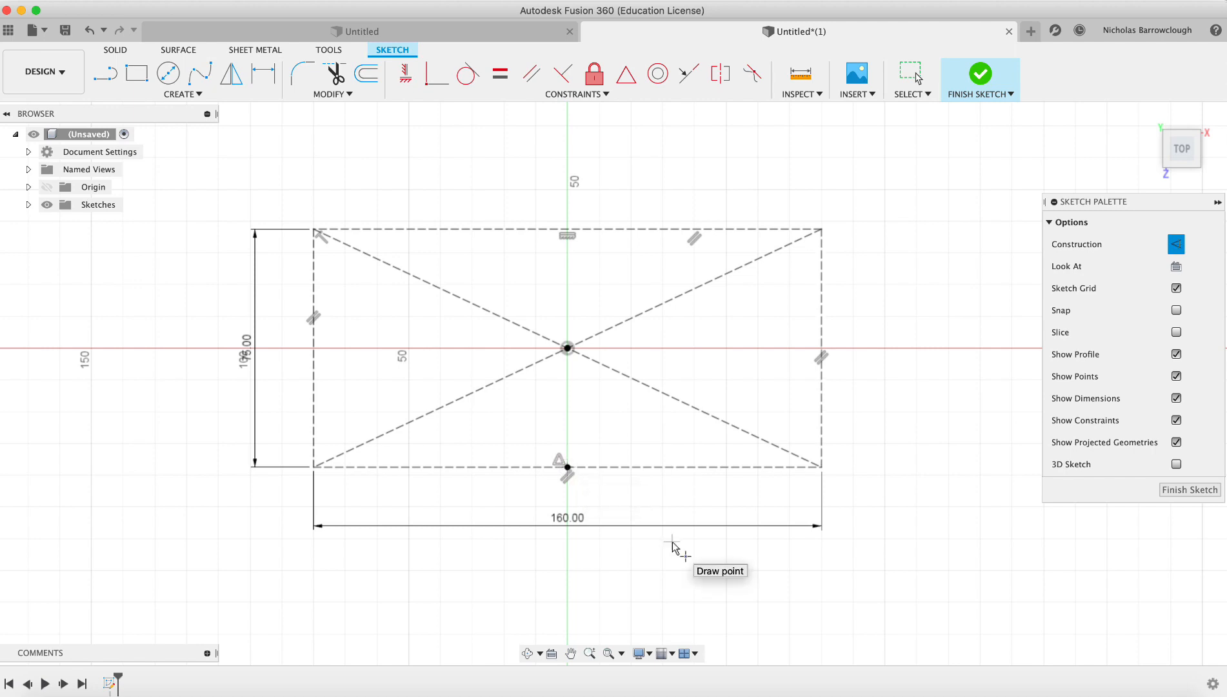
click(567, 233)
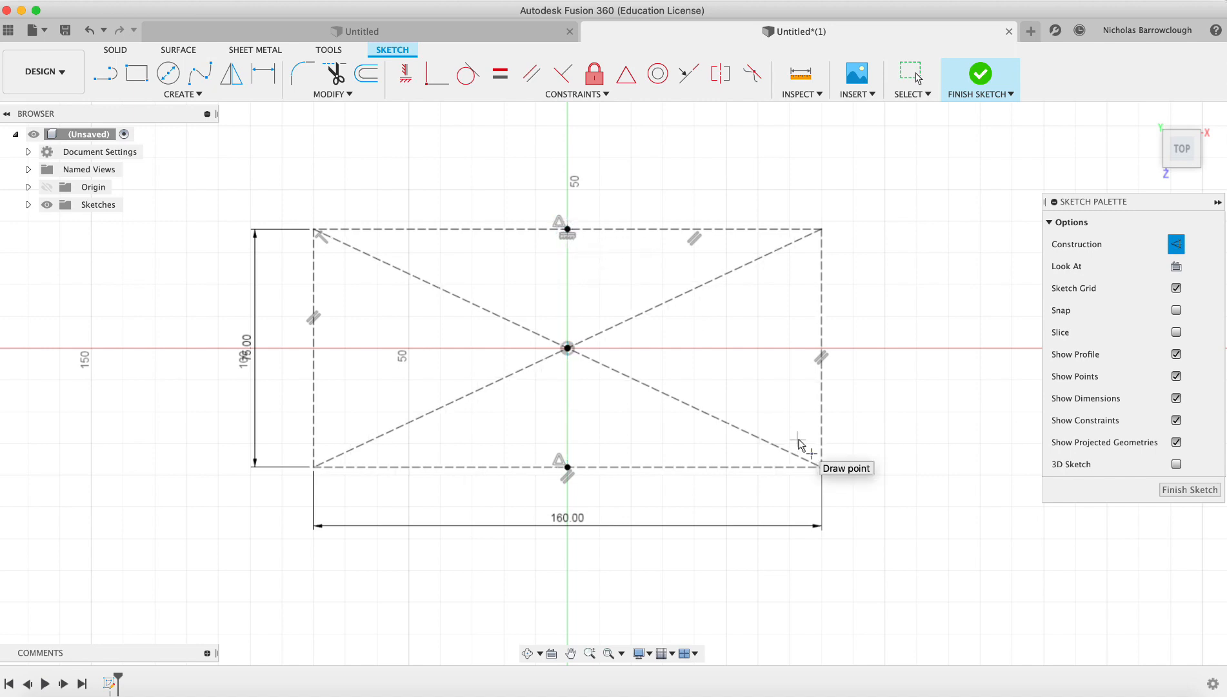
- Draw a short vertical line rising from near the rectangle's bottom edge
click(114, 77)
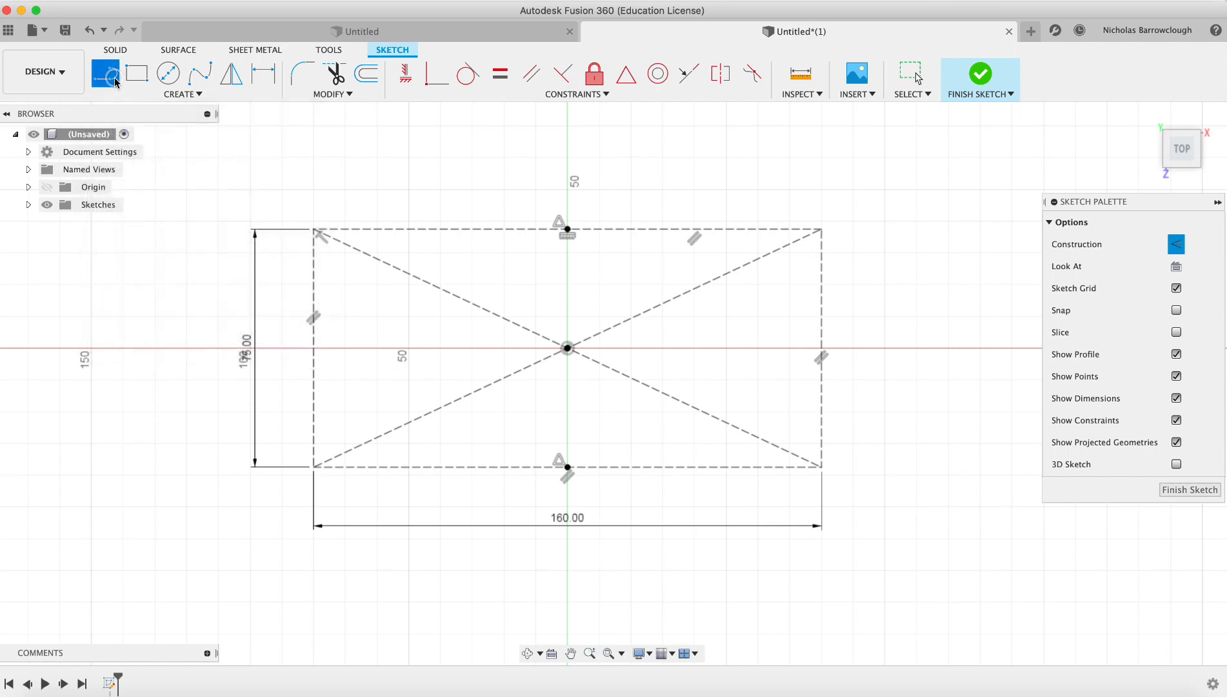
click(456, 447)
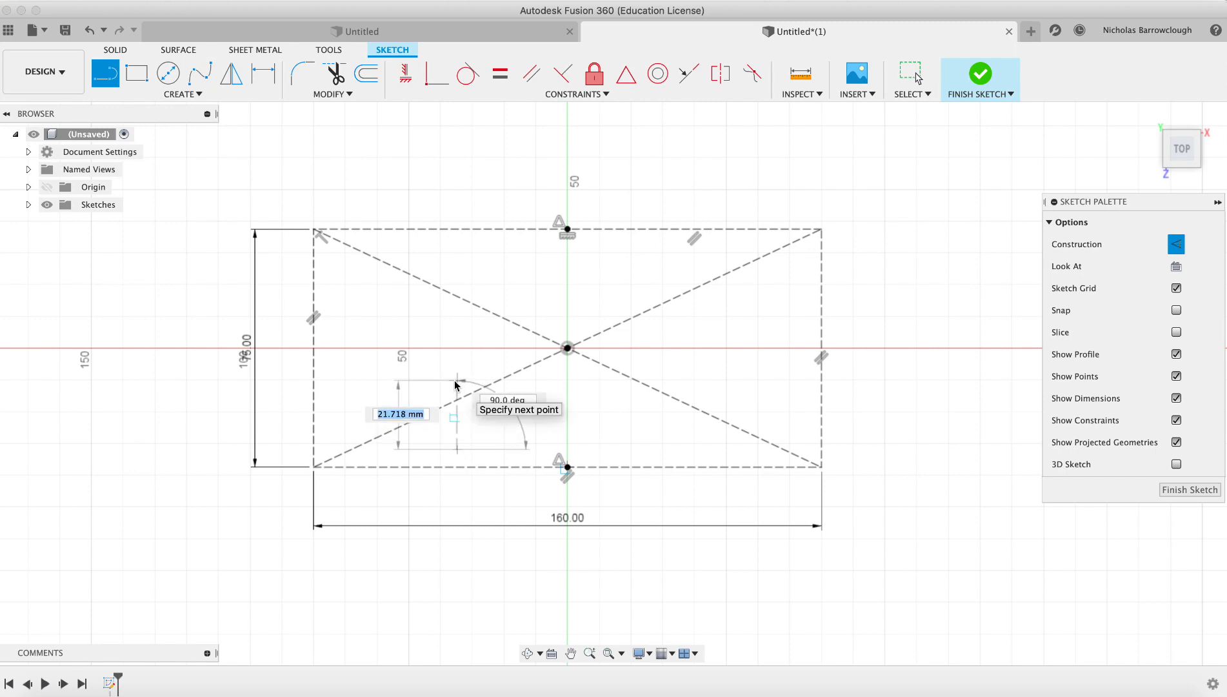
click(456, 382)
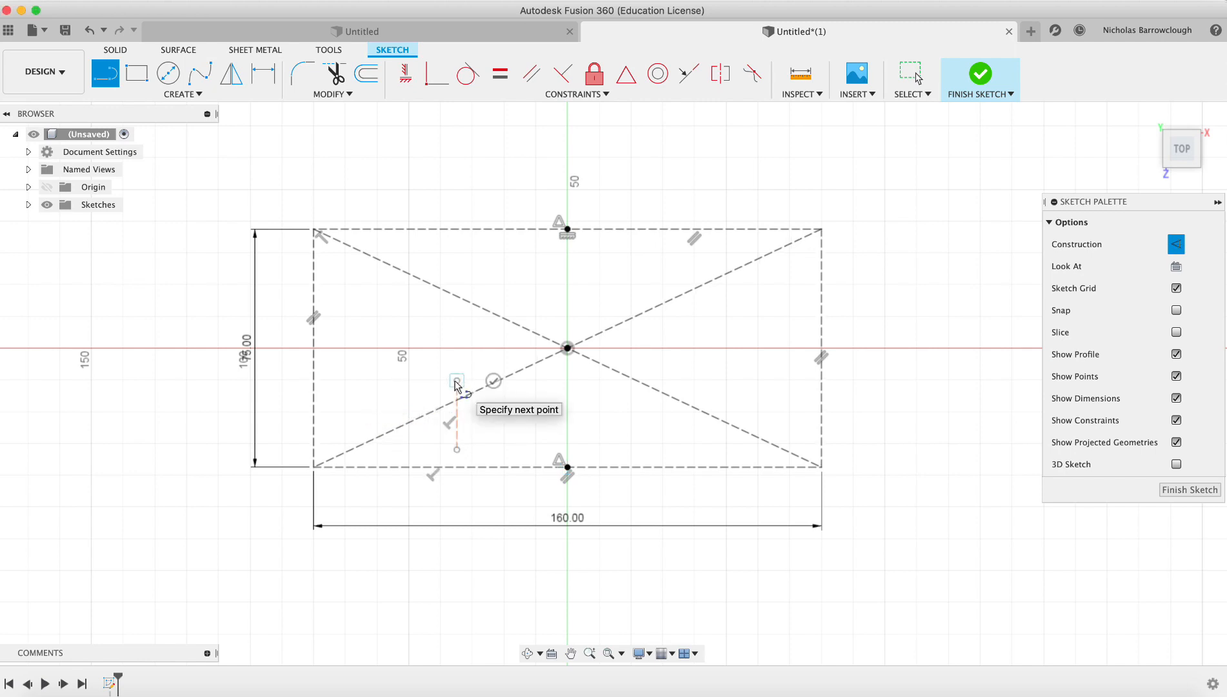
key(Escape)
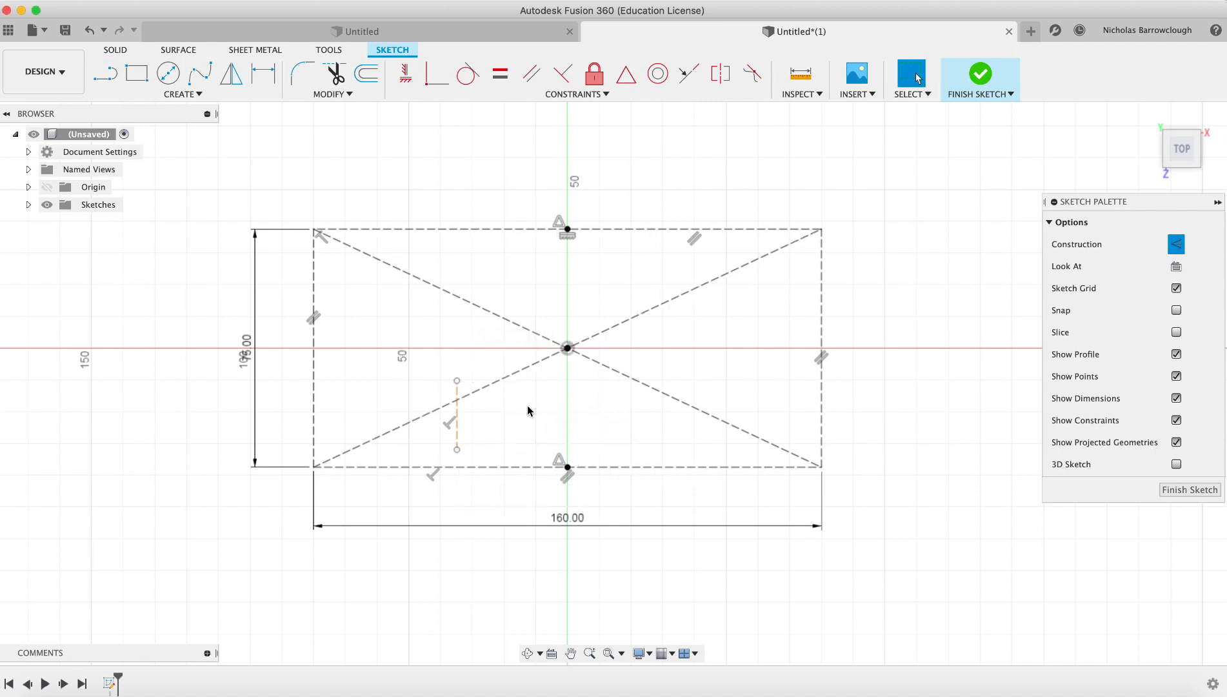
- Make the line's lower end coincident with the bottom edge and slide it left of centre
click(437, 74)
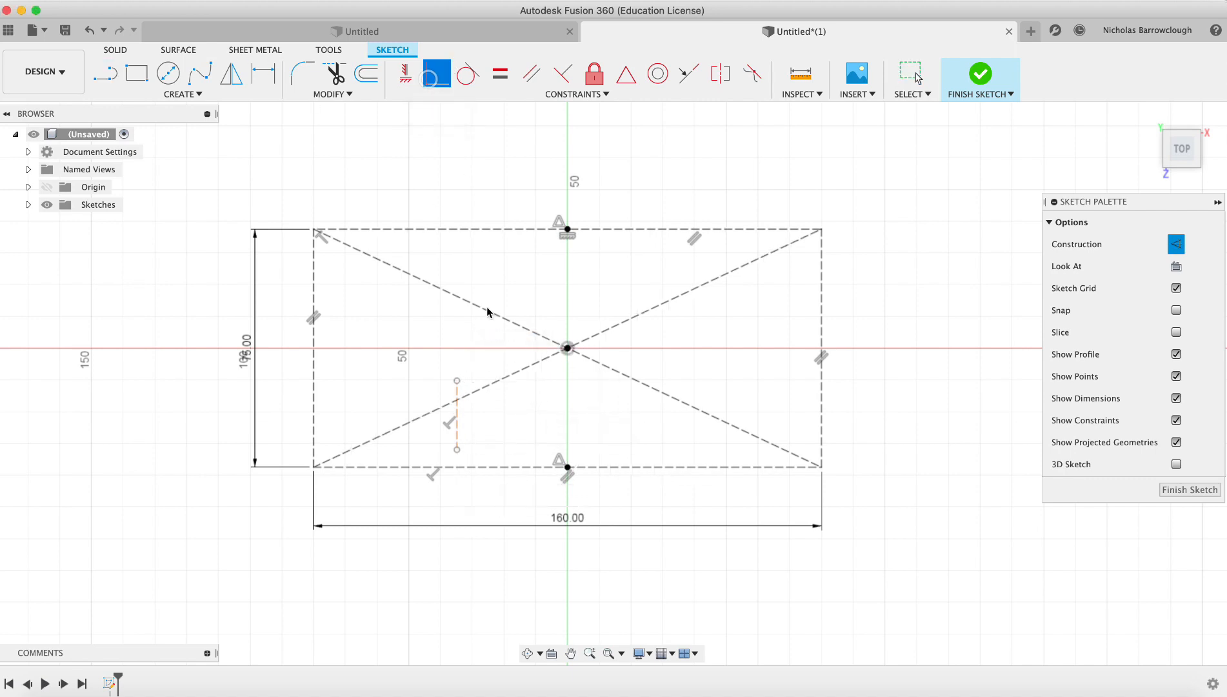
click(456, 450)
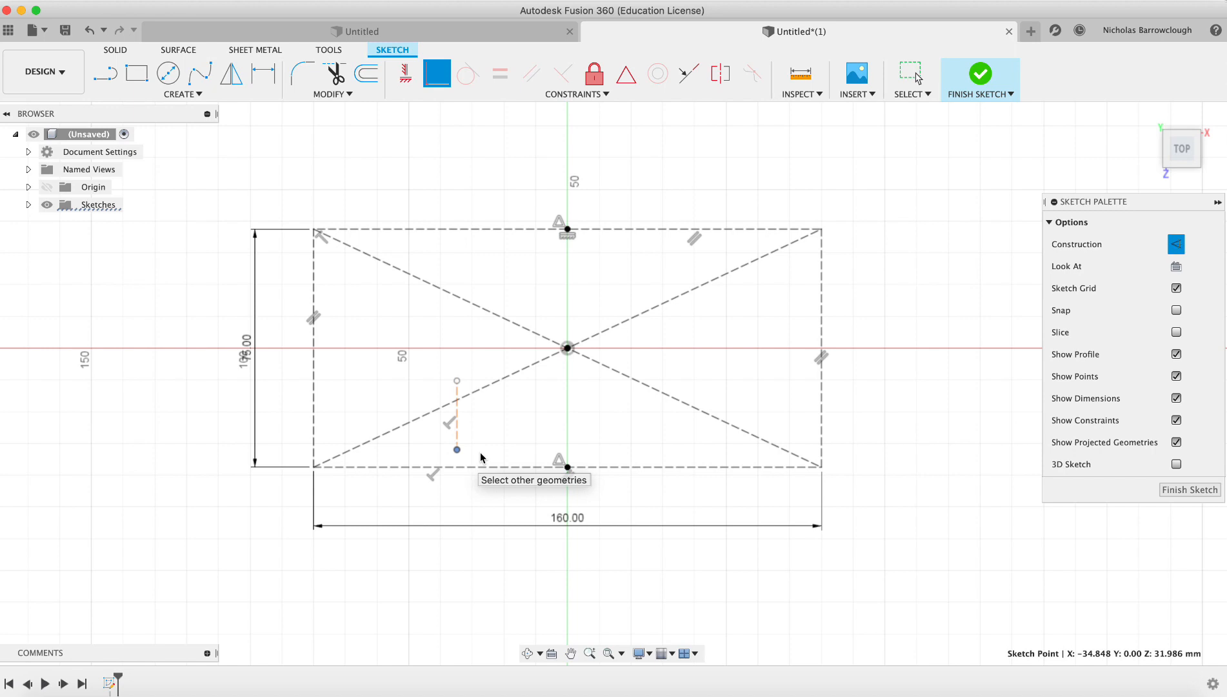
click(479, 467)
click(480, 469)
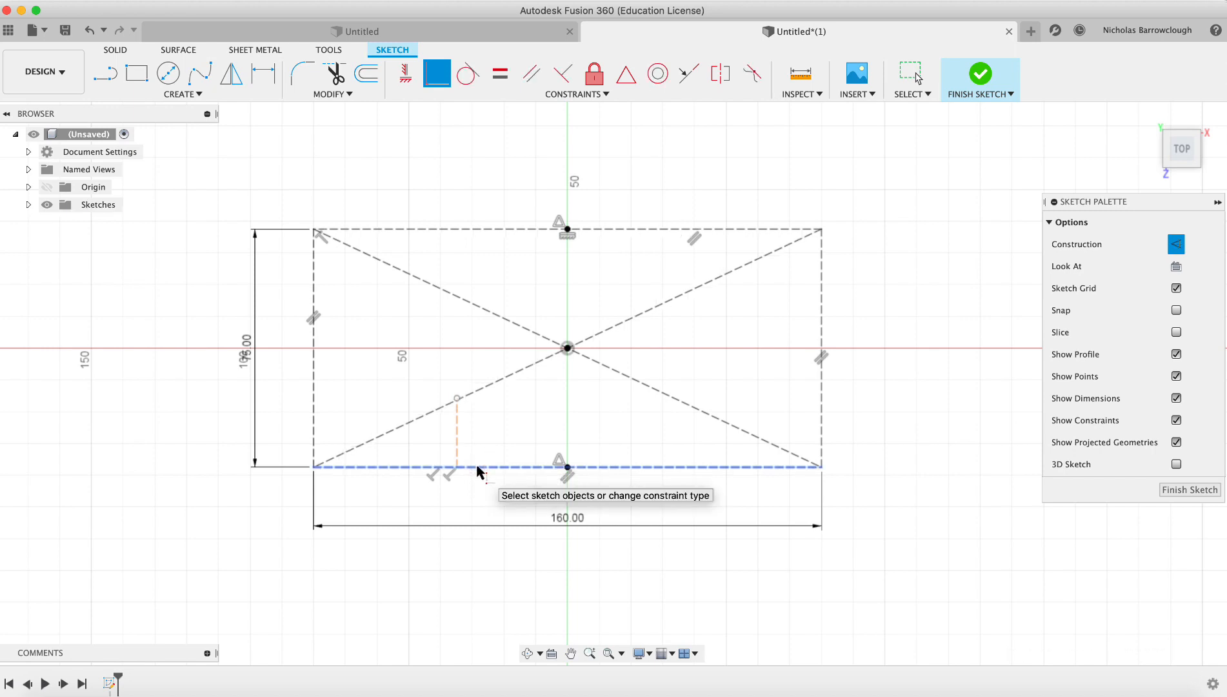
key(Escape)
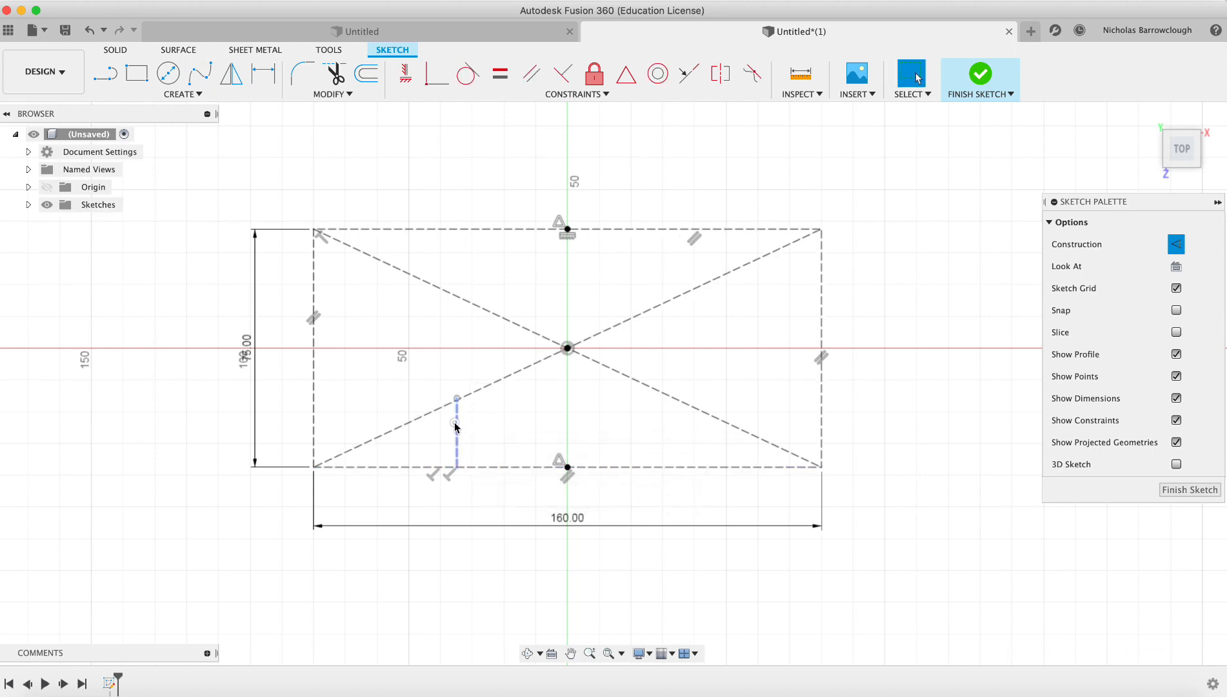
drag(456, 427, 565, 422)
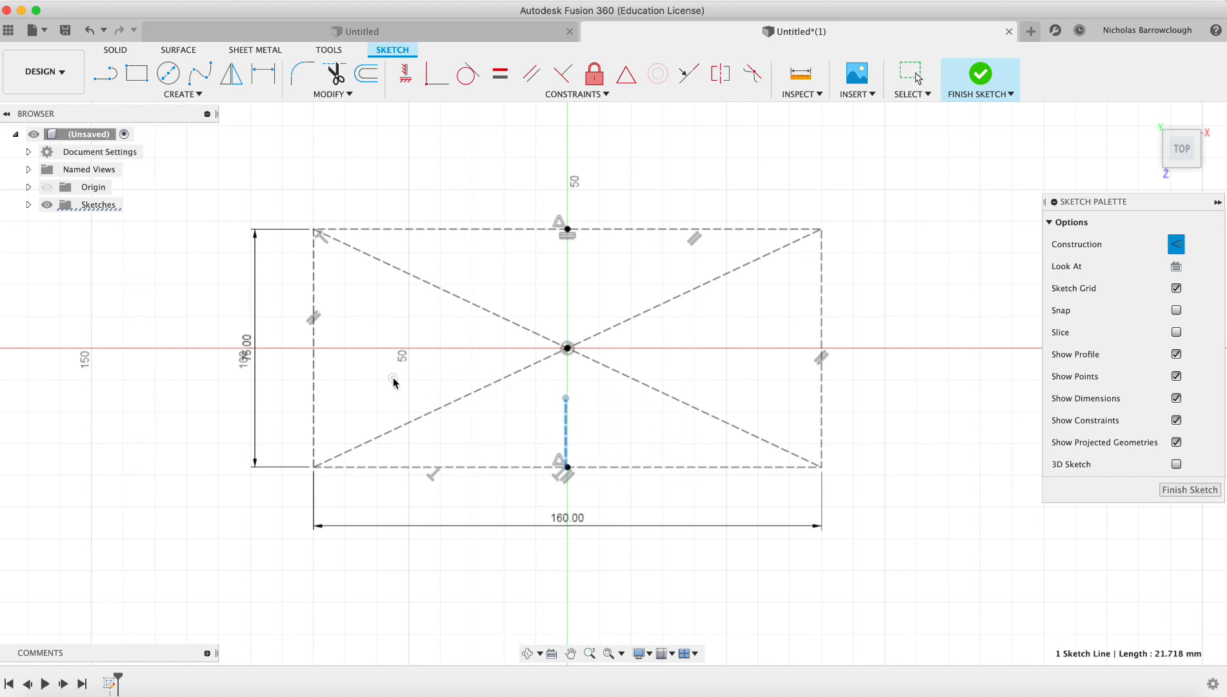
key(super+z)
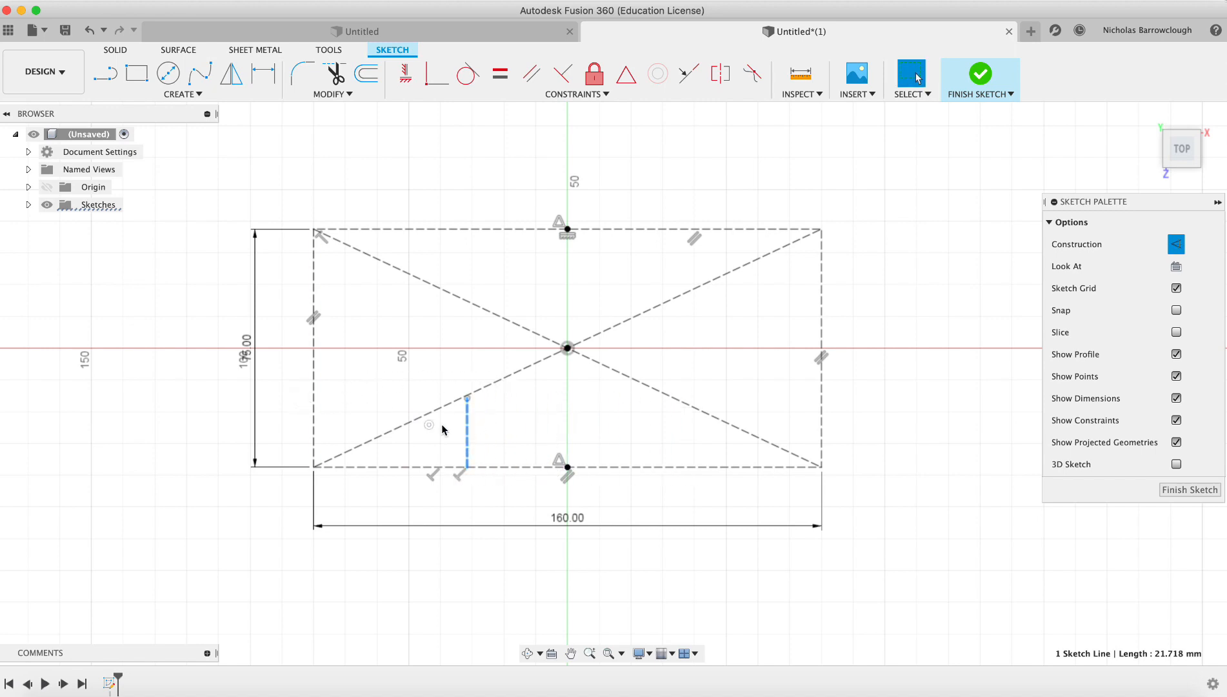
mouse_move(467, 429)
mouse_down()
mouse_move(476, 423)
mouse_move(401, 430)
mouse_up()
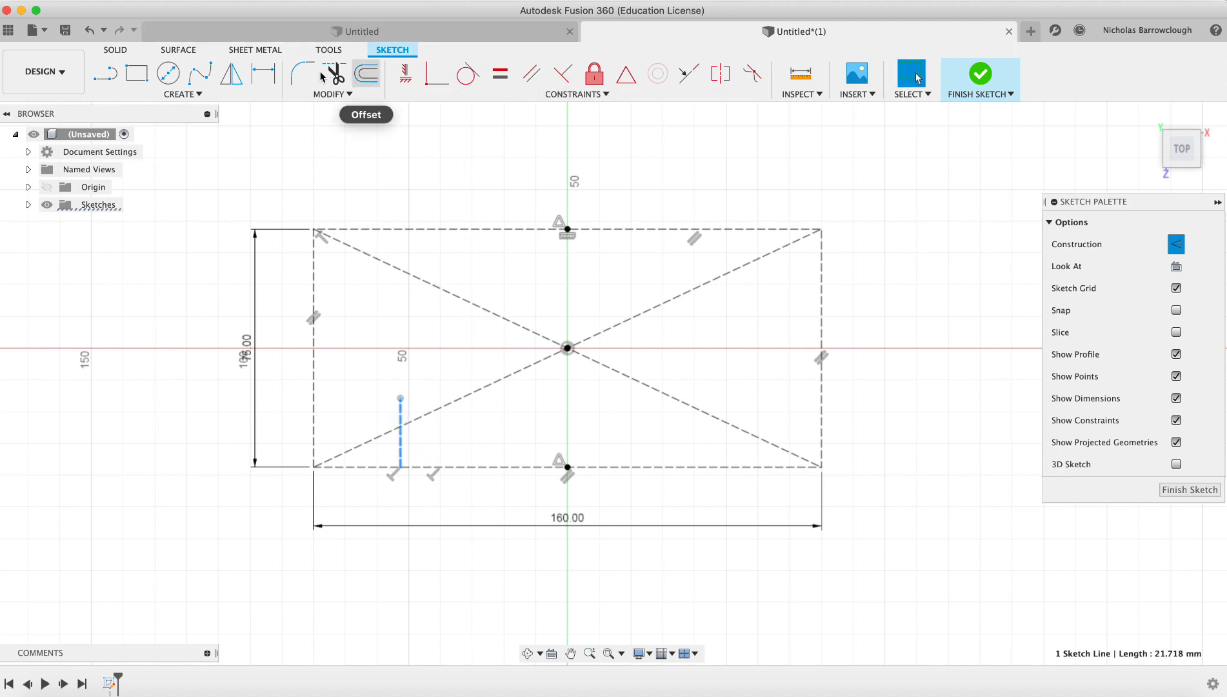
- Dimension the short line 20 mm long and 20 mm from the rectangle's bottom-left corner
click(263, 74)
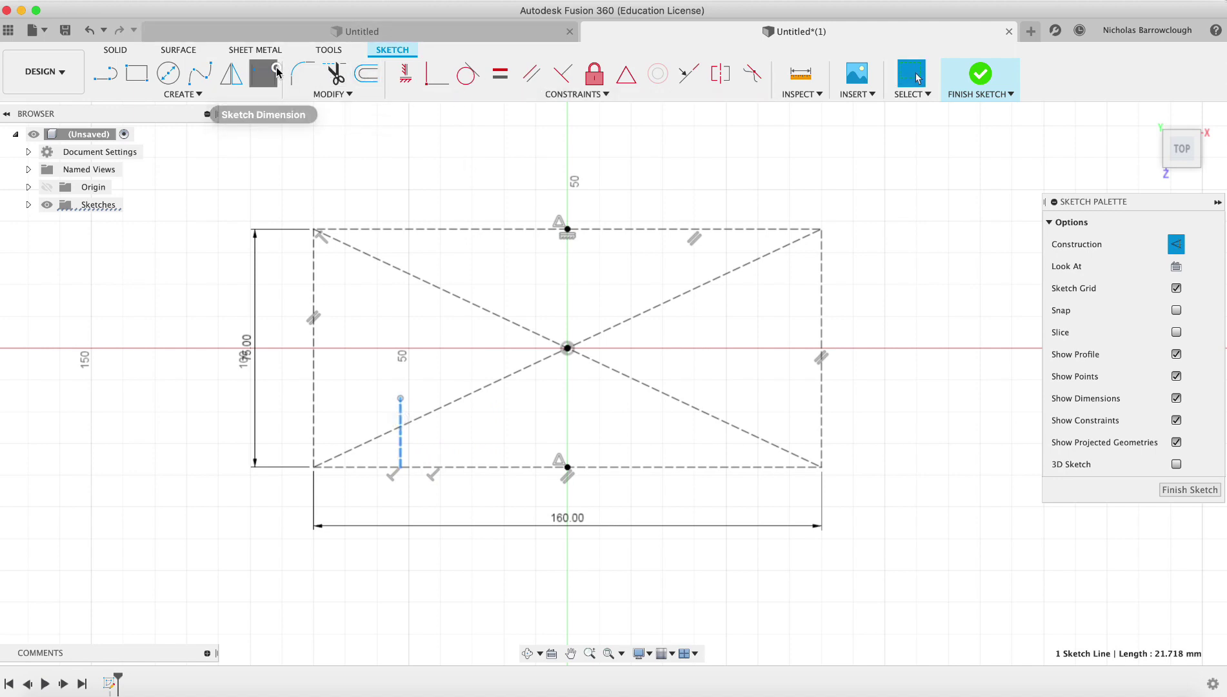
click(404, 441)
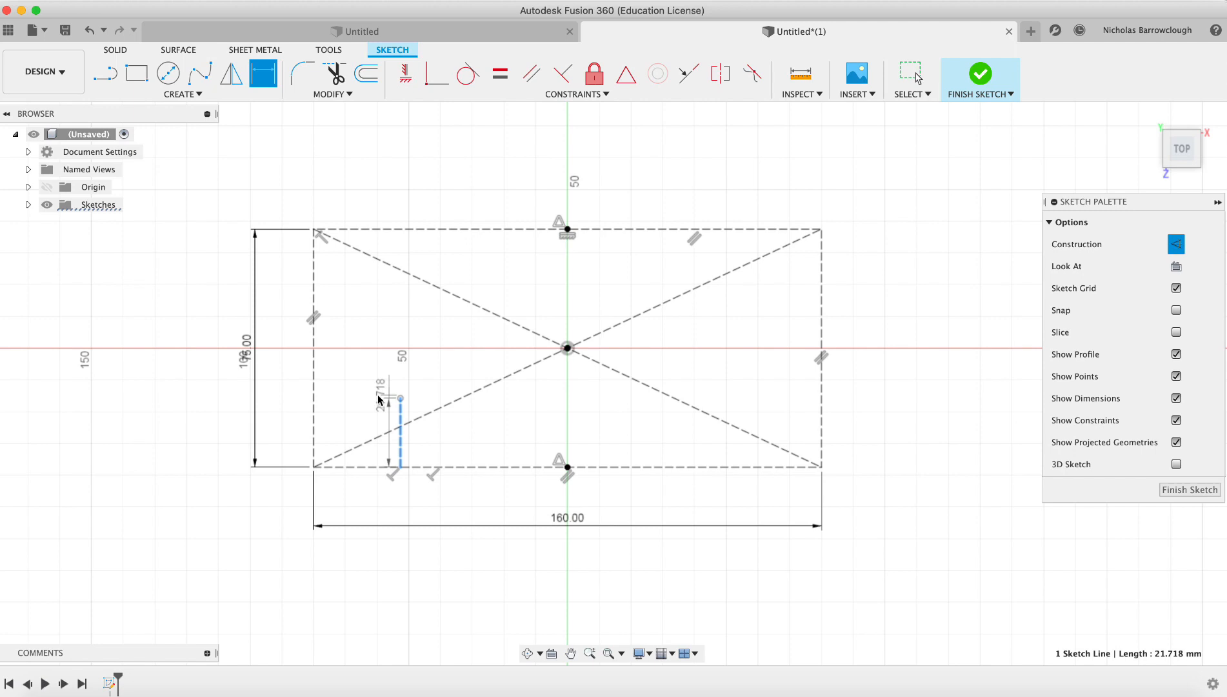
click(213, 505)
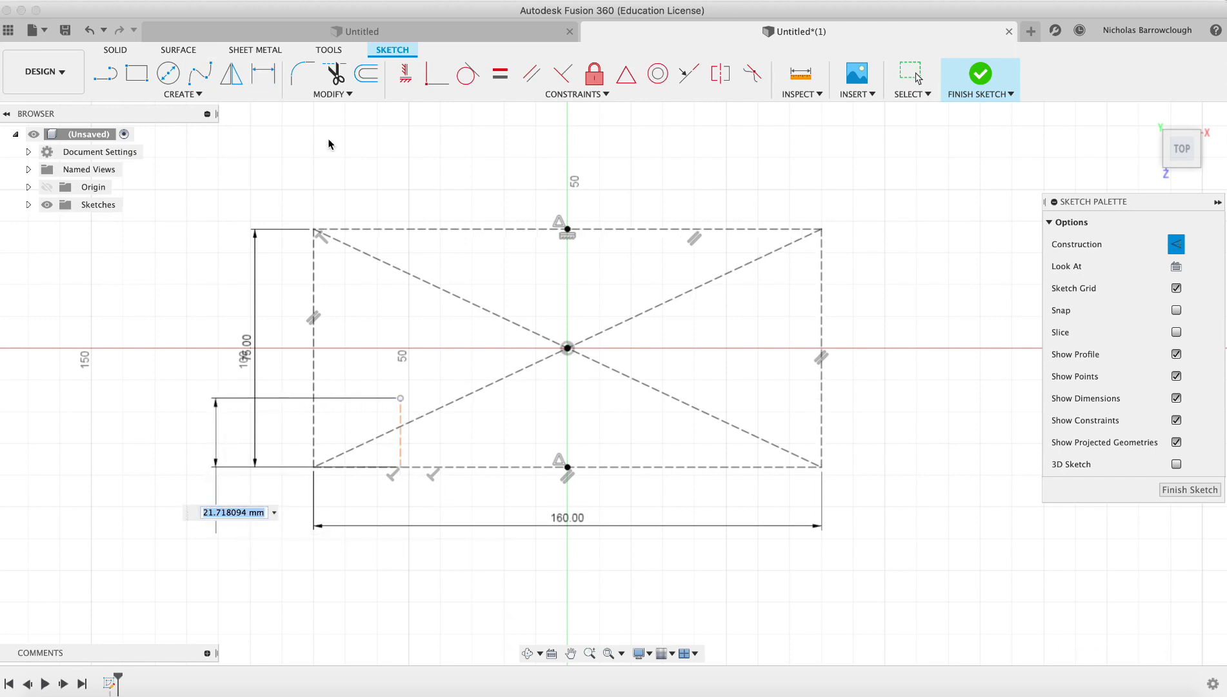
text(20)
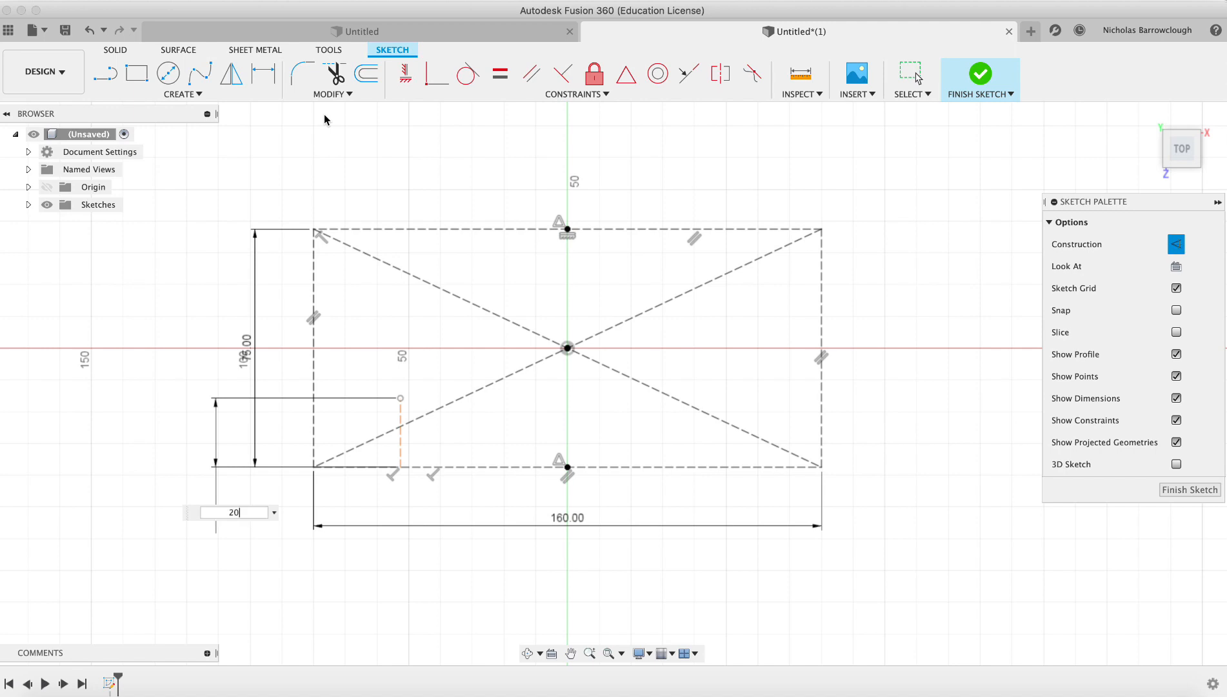
key(Return)
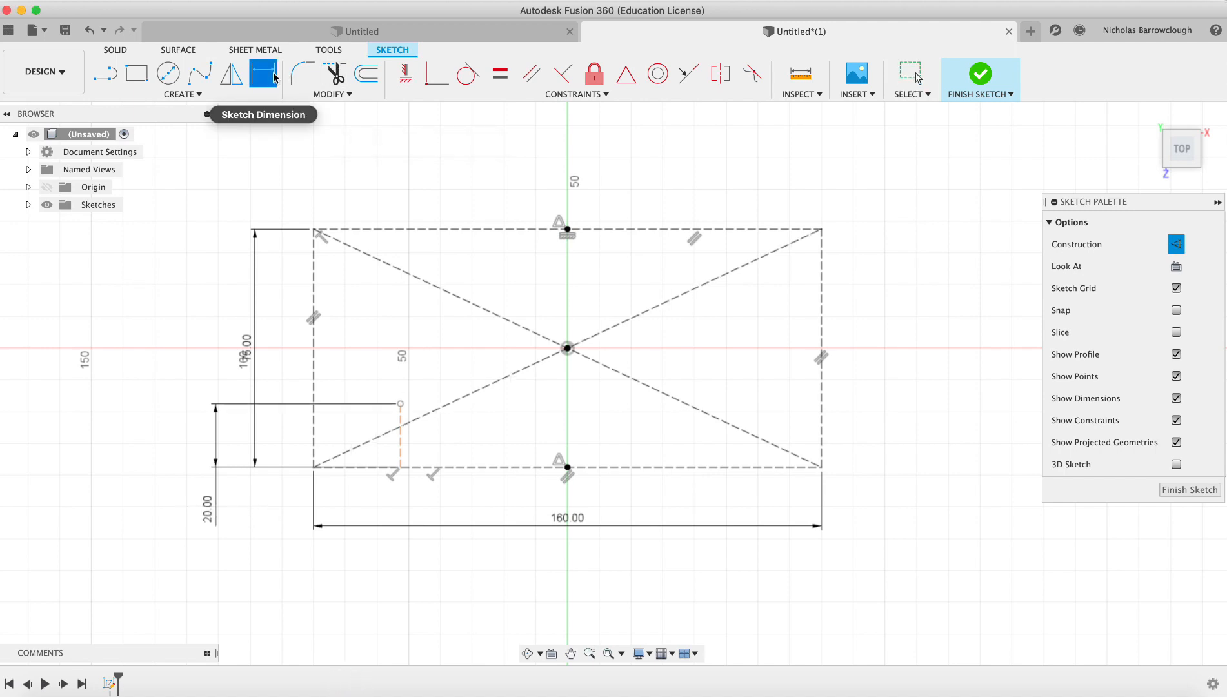
click(402, 468)
click(315, 469)
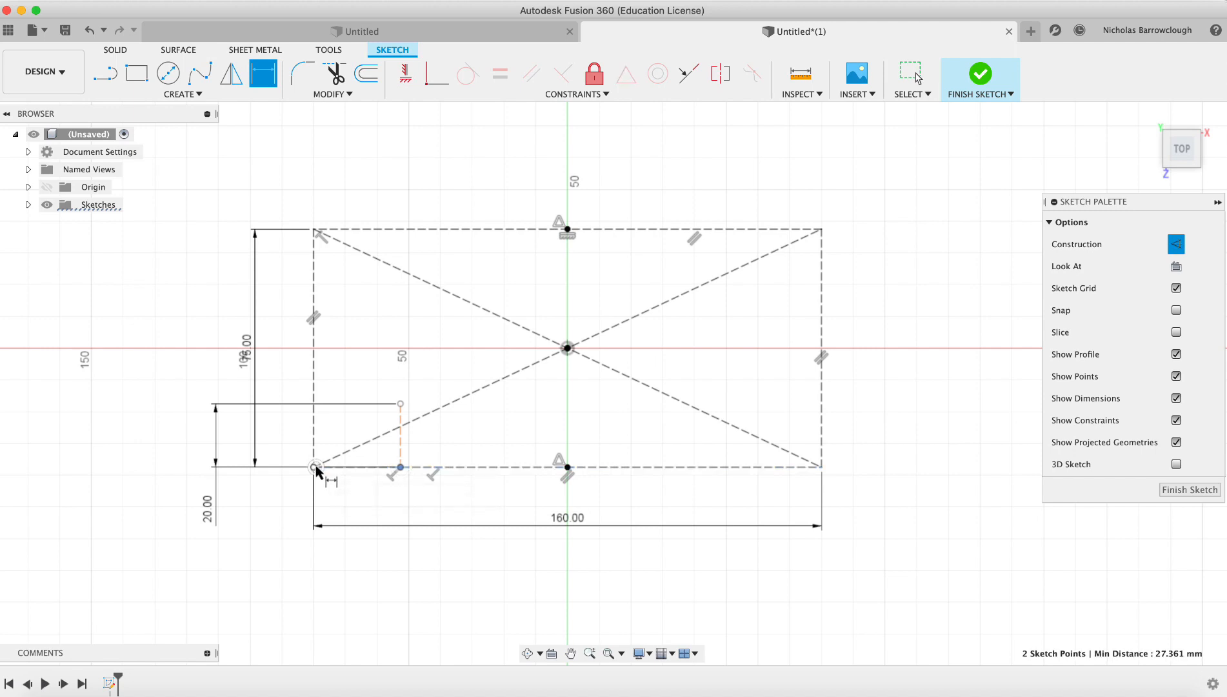
click(355, 568)
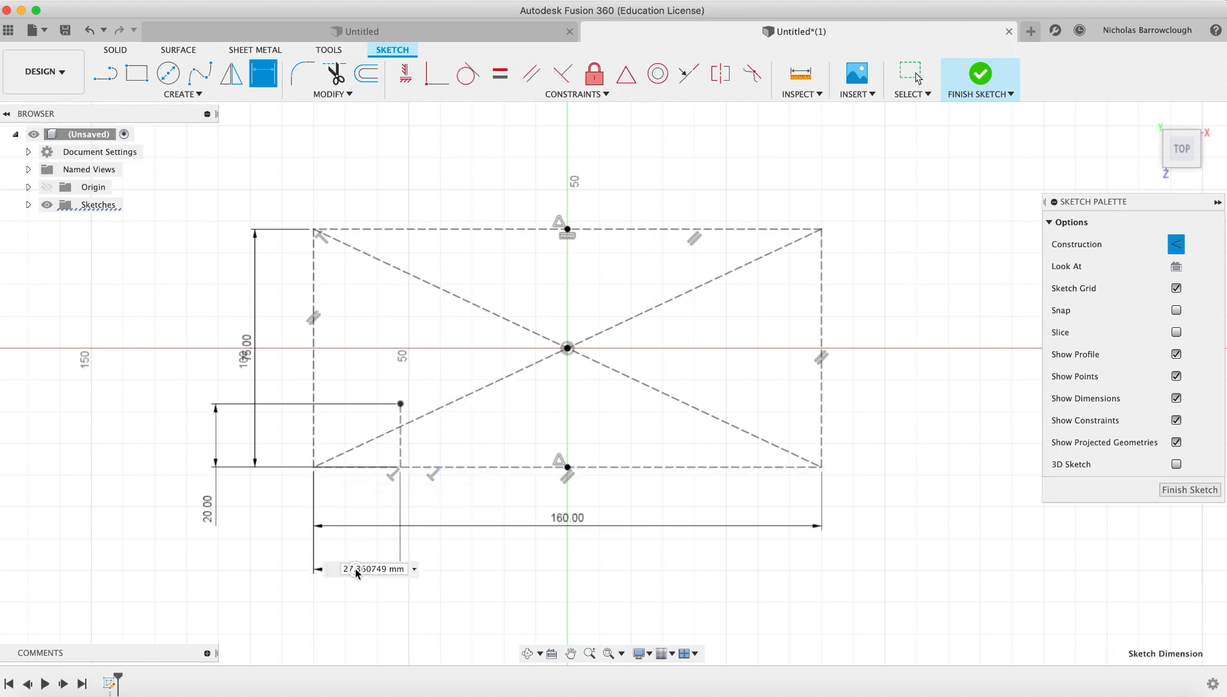
text(20)
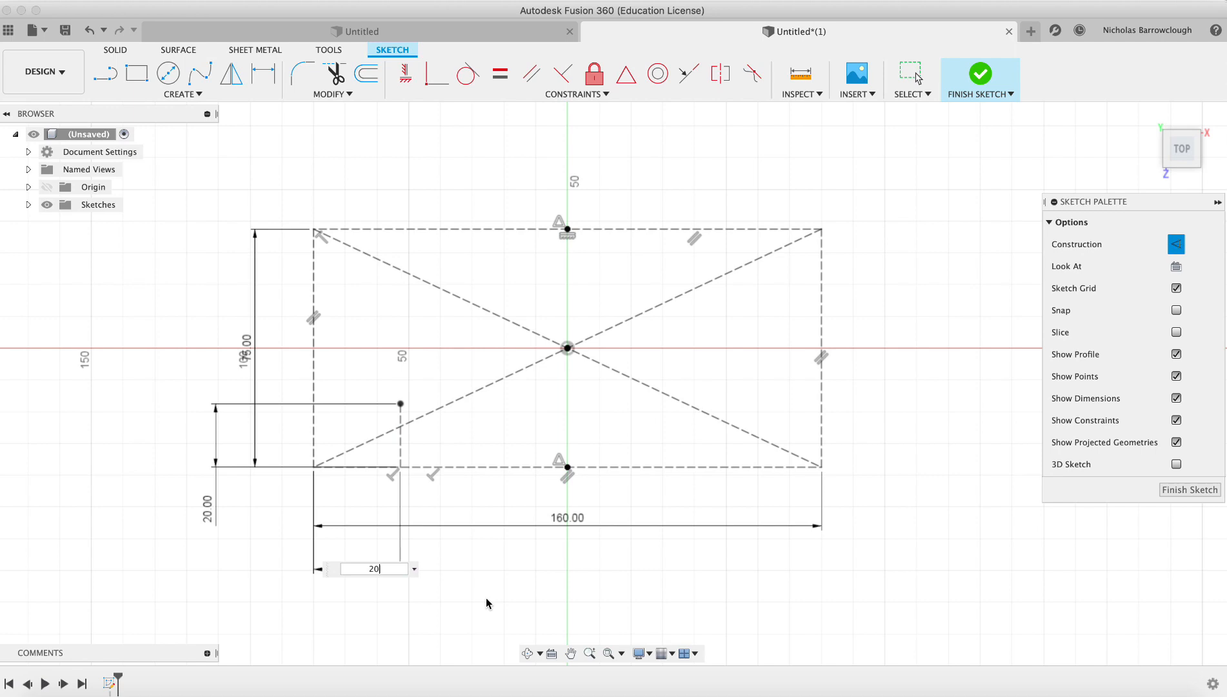
key(Return)
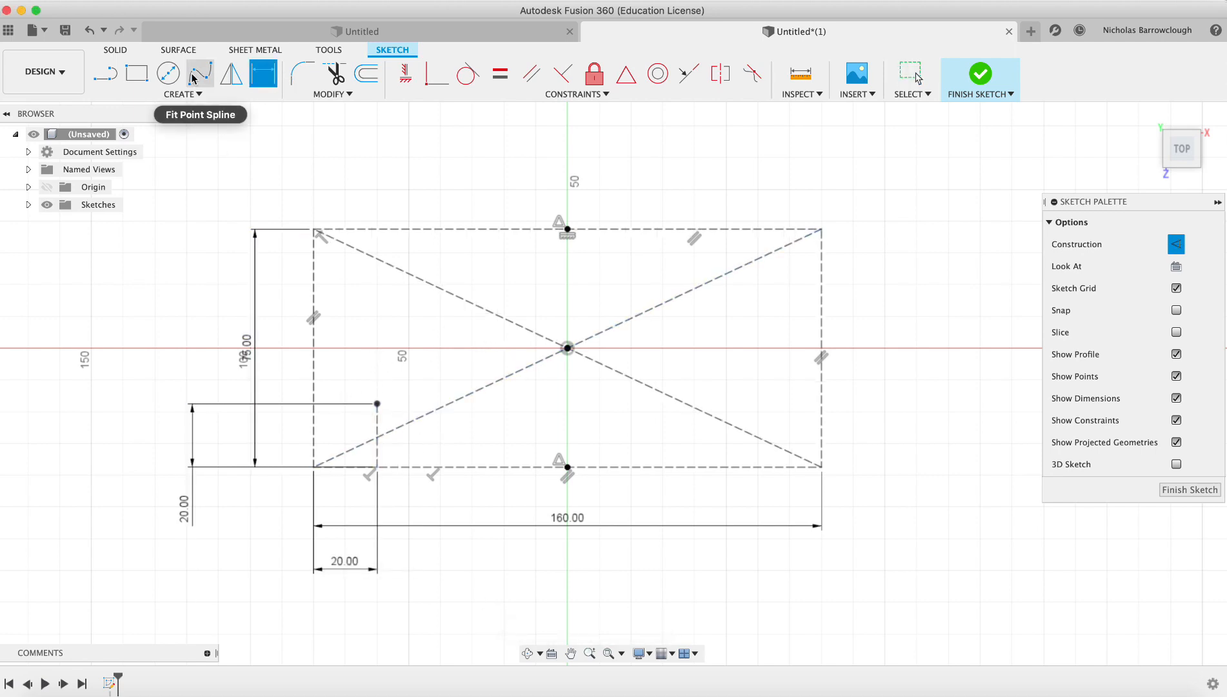
- Draw a short vertical line beyond the rectangle's right end after a cancelled first attempt
click(105, 74)
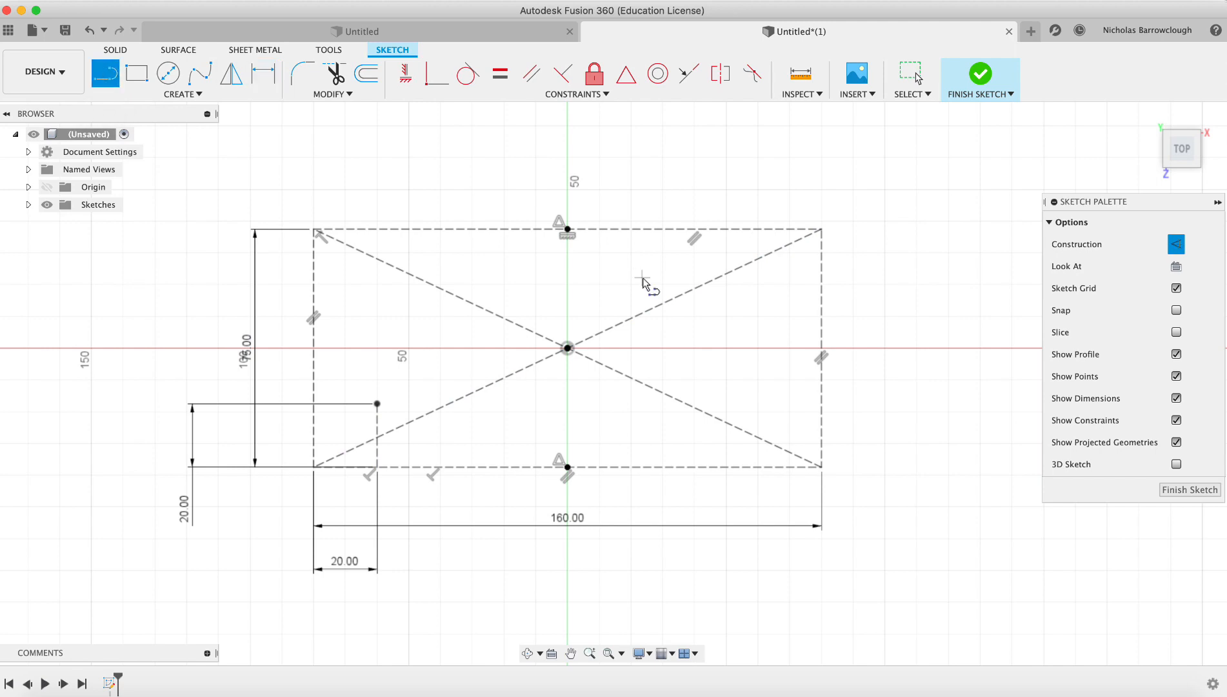
click(463, 232)
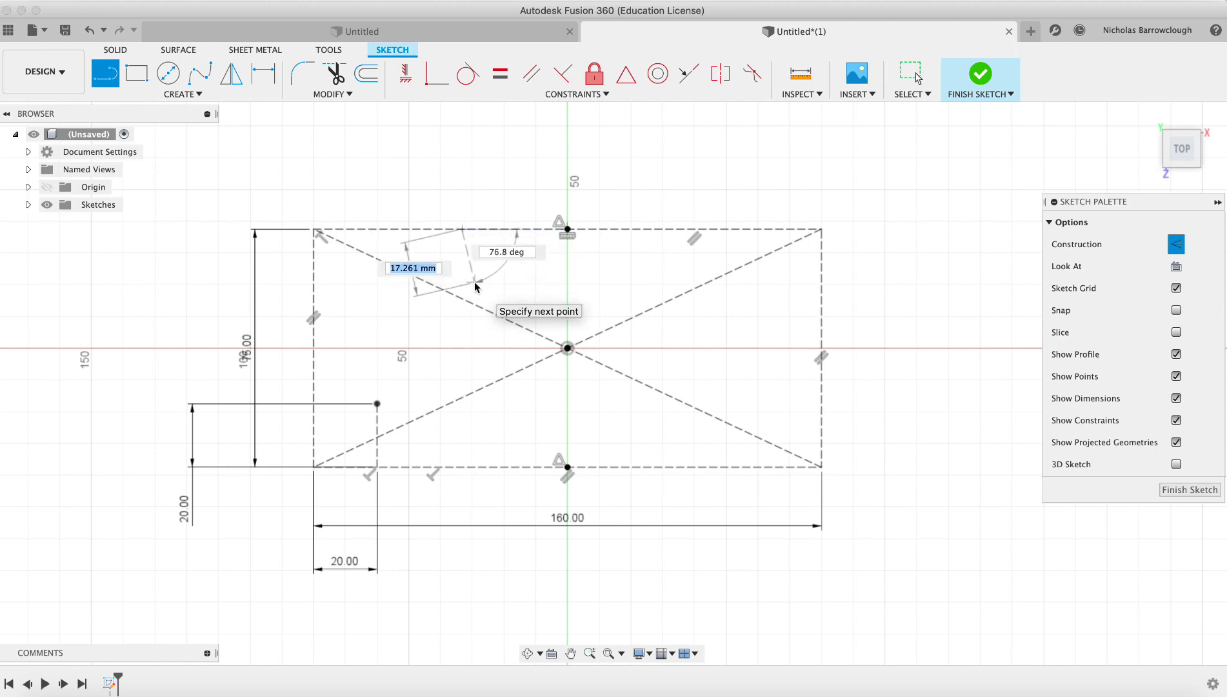
key(Escape)
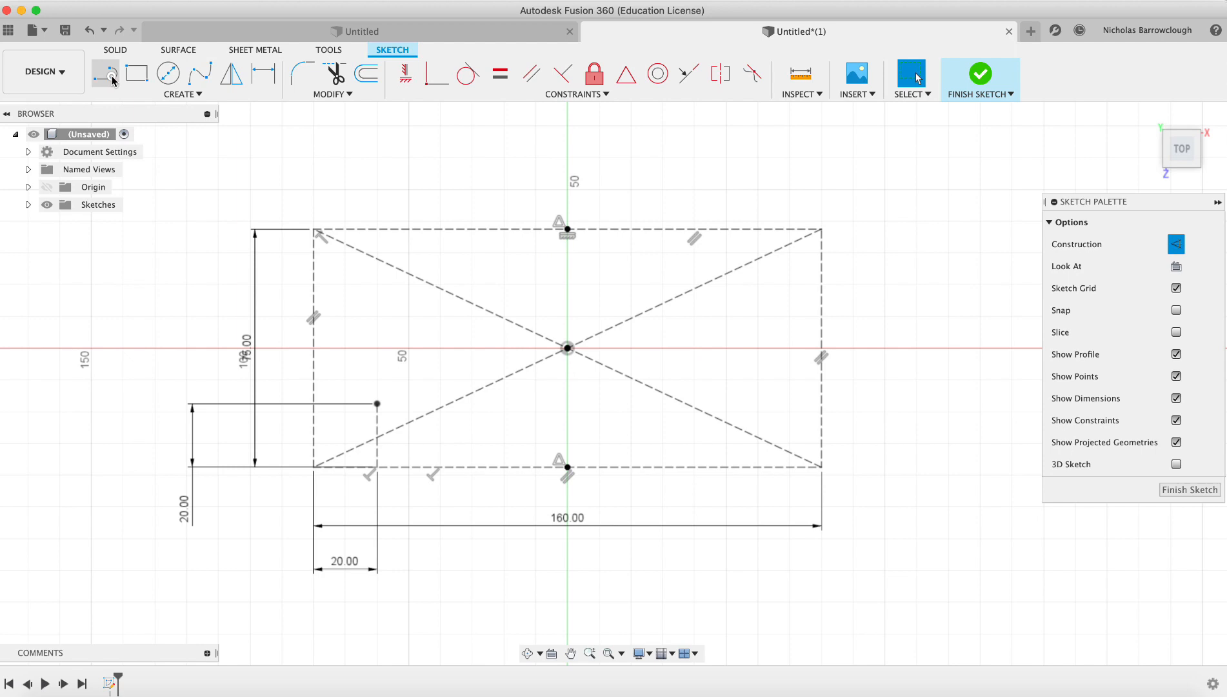
click(112, 79)
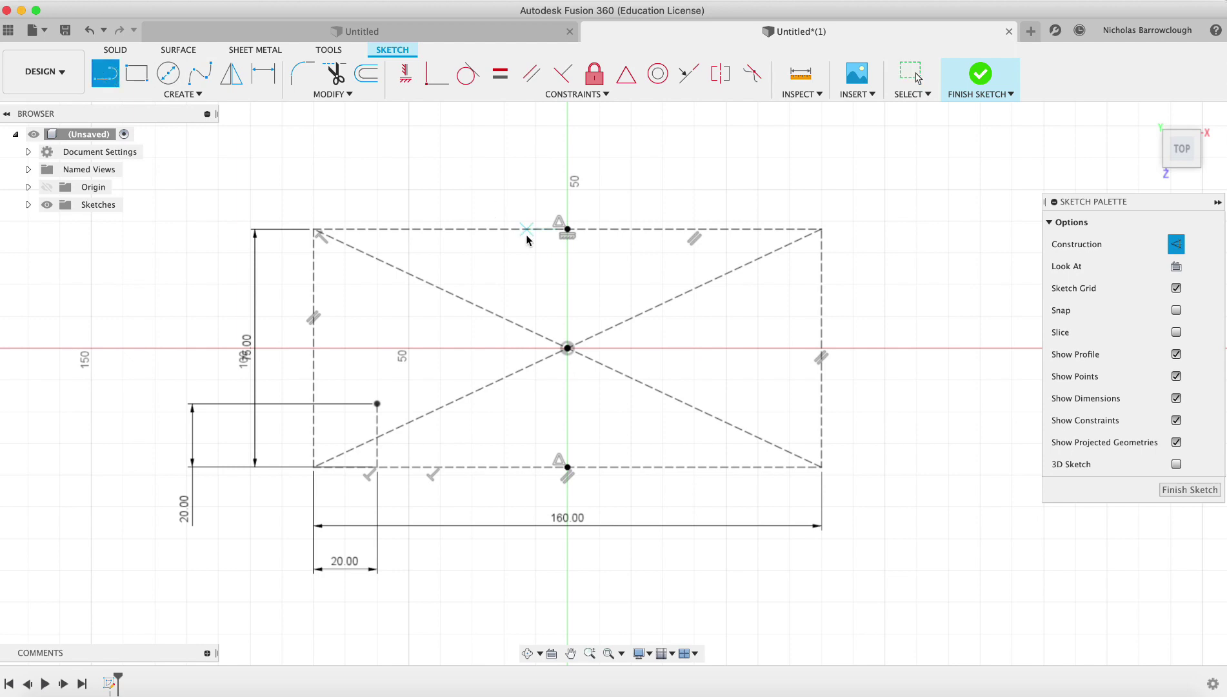
click(886, 198)
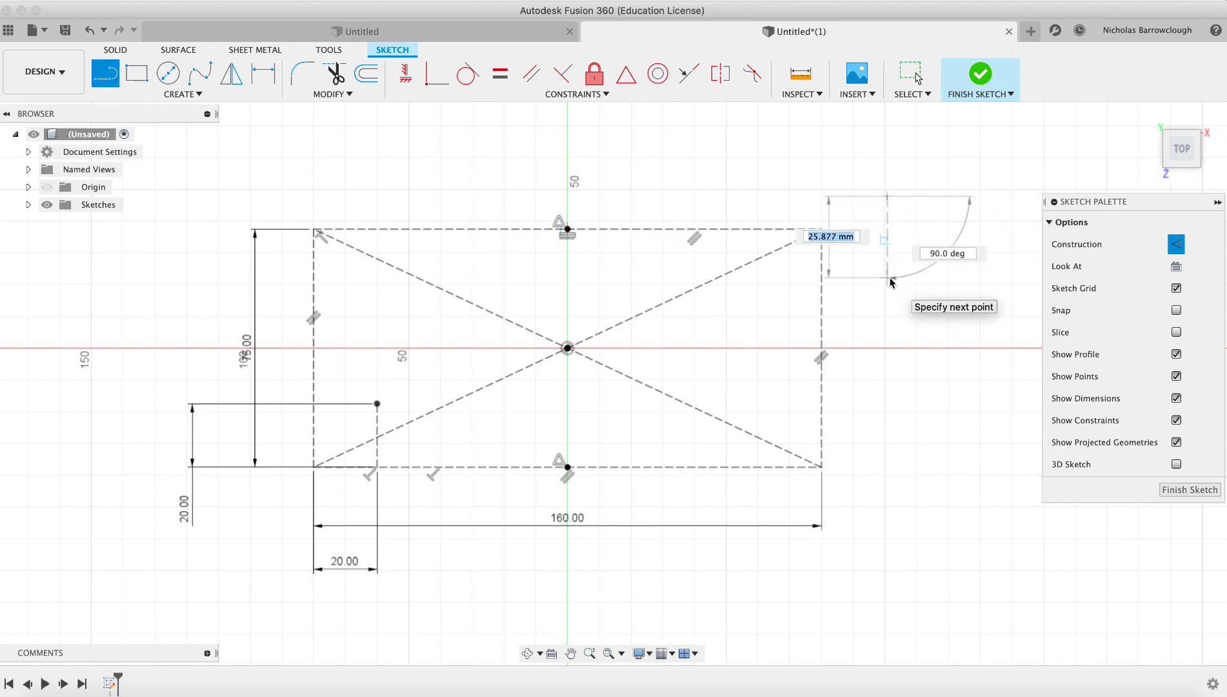
click(890, 281)
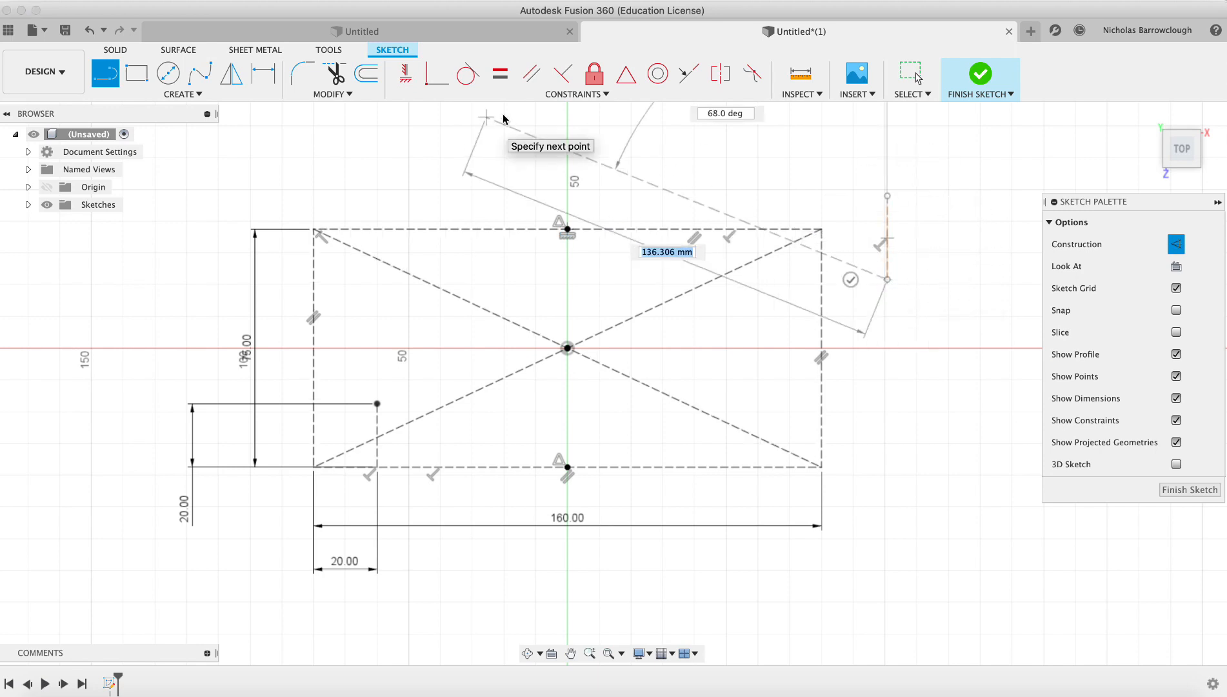
click(850, 280)
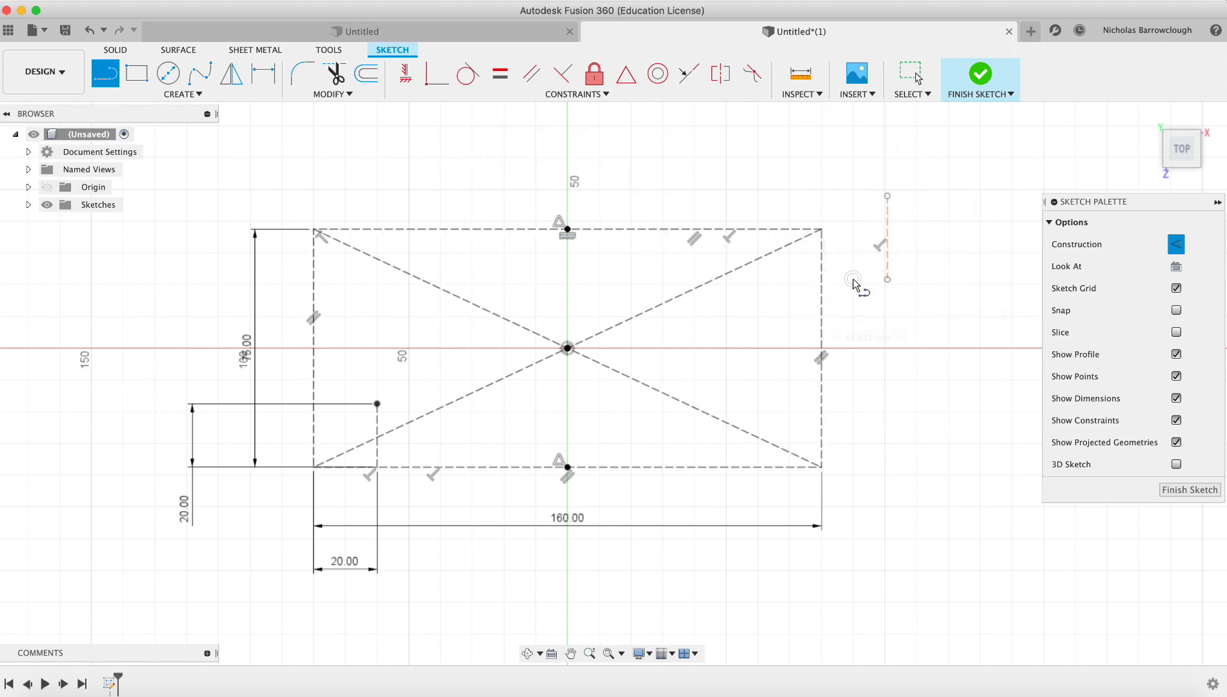
- Make the line's top endpoint coincident with the rectangle's top edge, redoing the constraint once
click(434, 74)
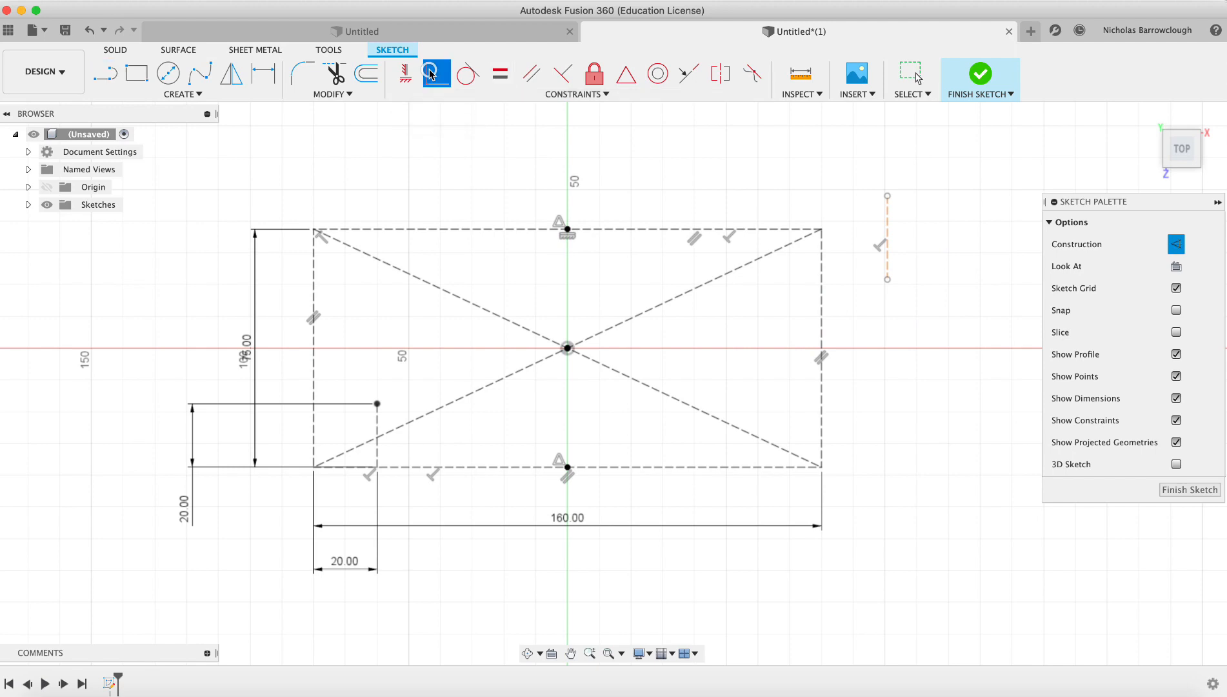
click(887, 196)
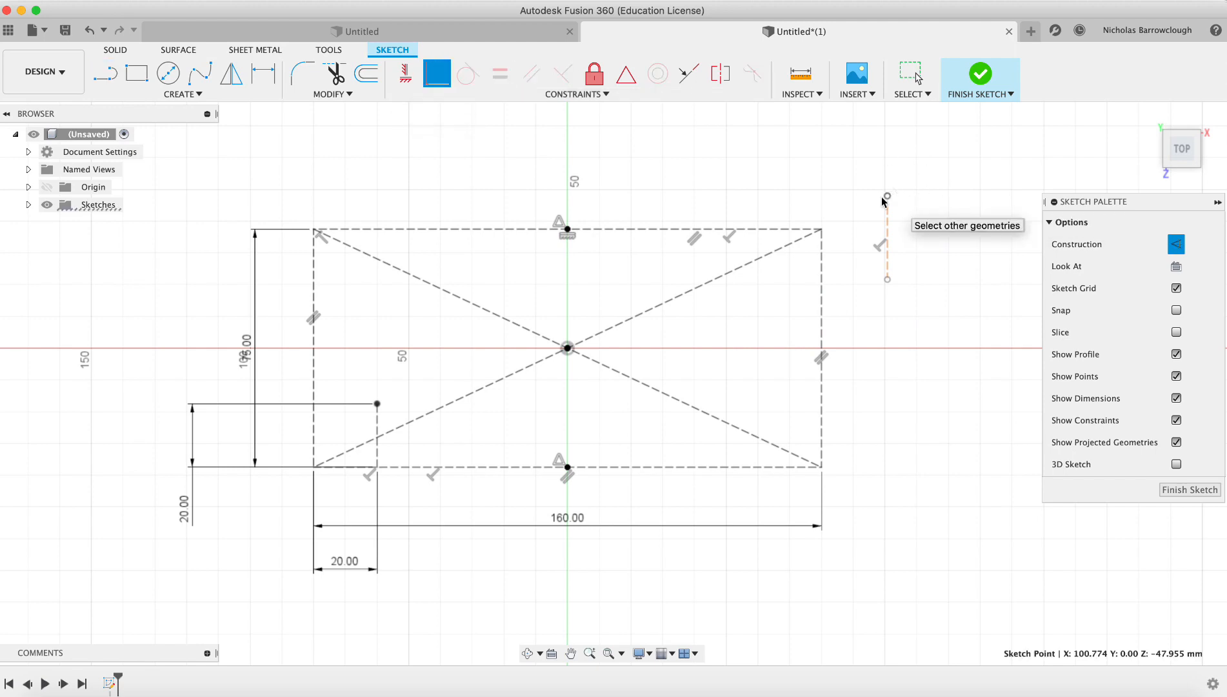
click(443, 227)
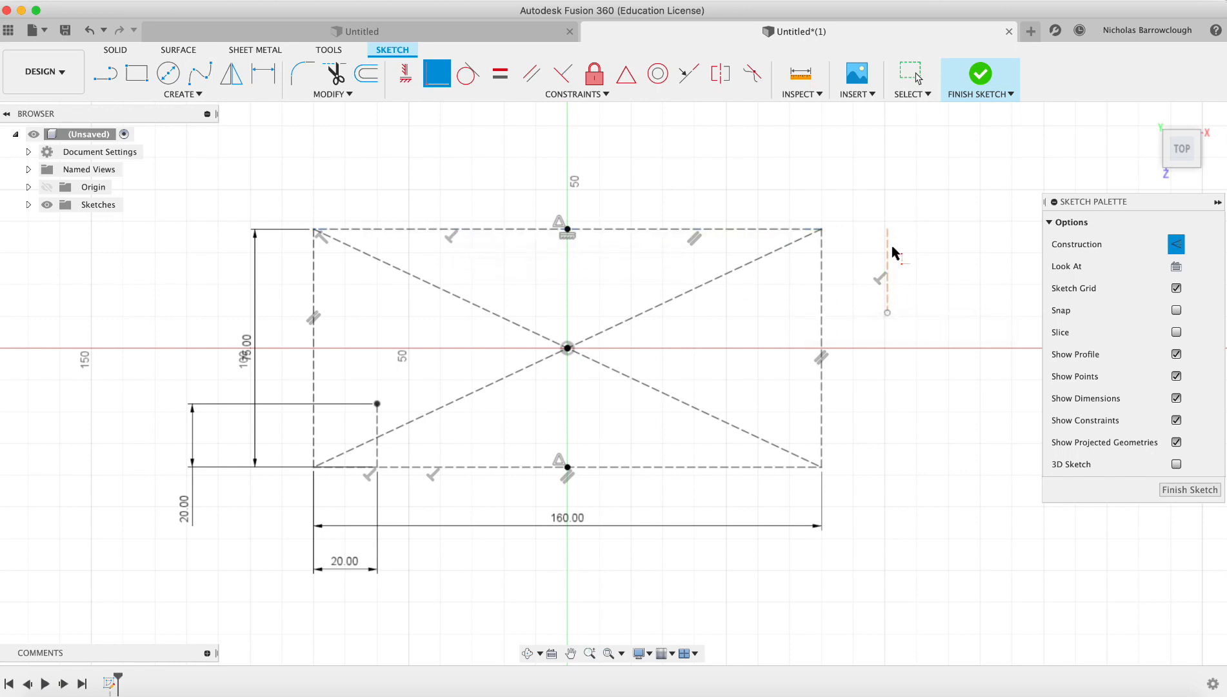
key(Escape)
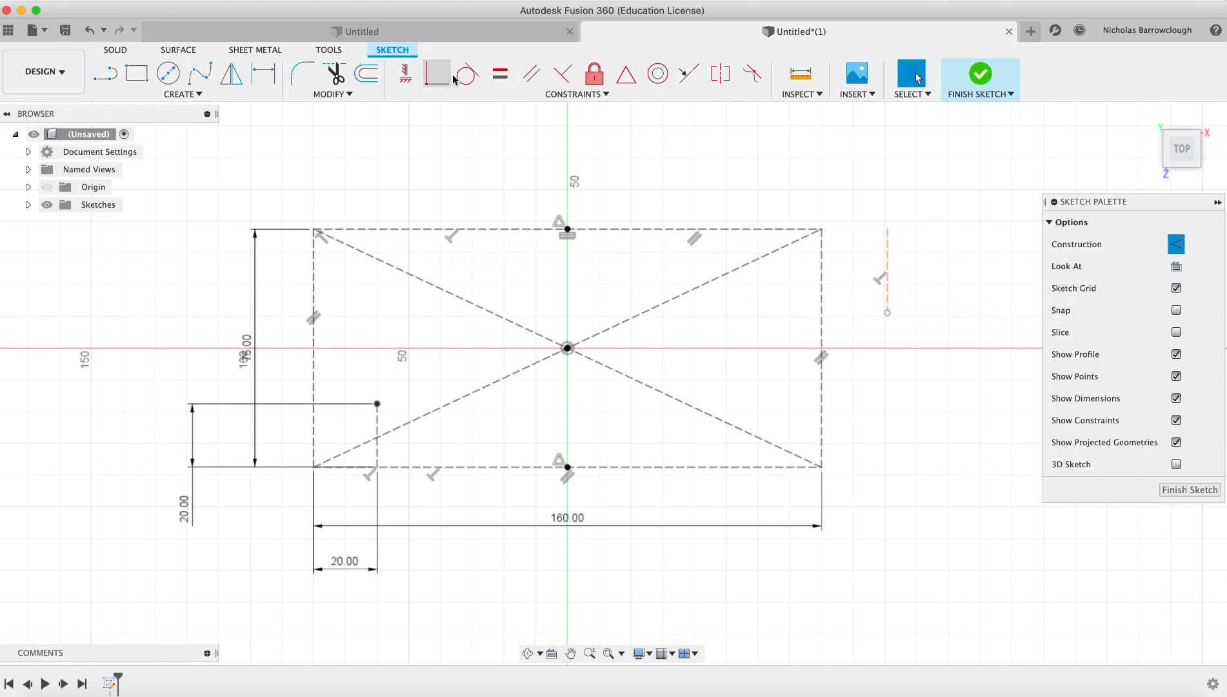
key(super+z)
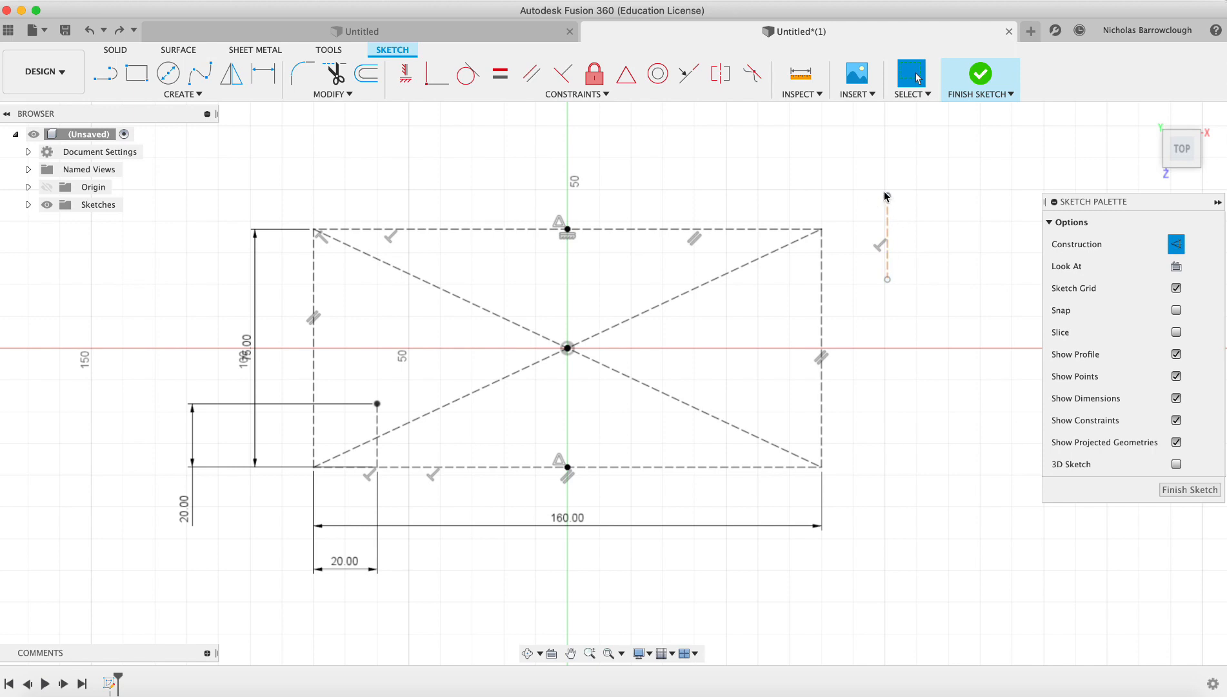
click(436, 74)
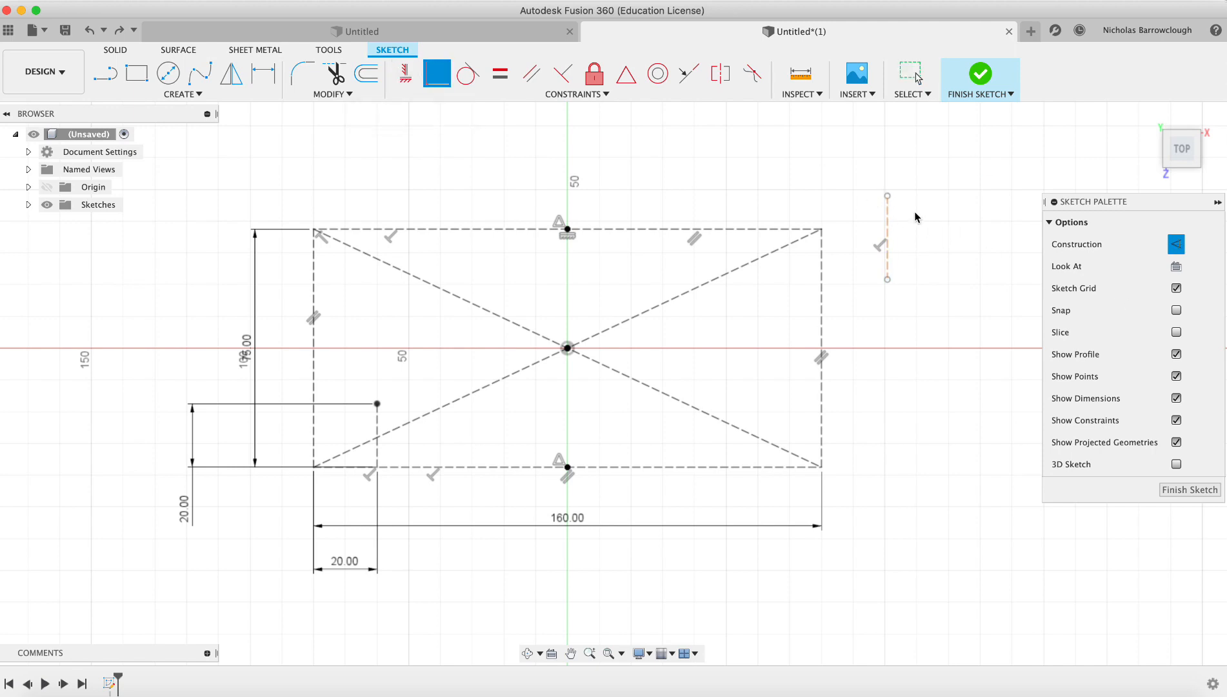
click(886, 197)
click(478, 232)
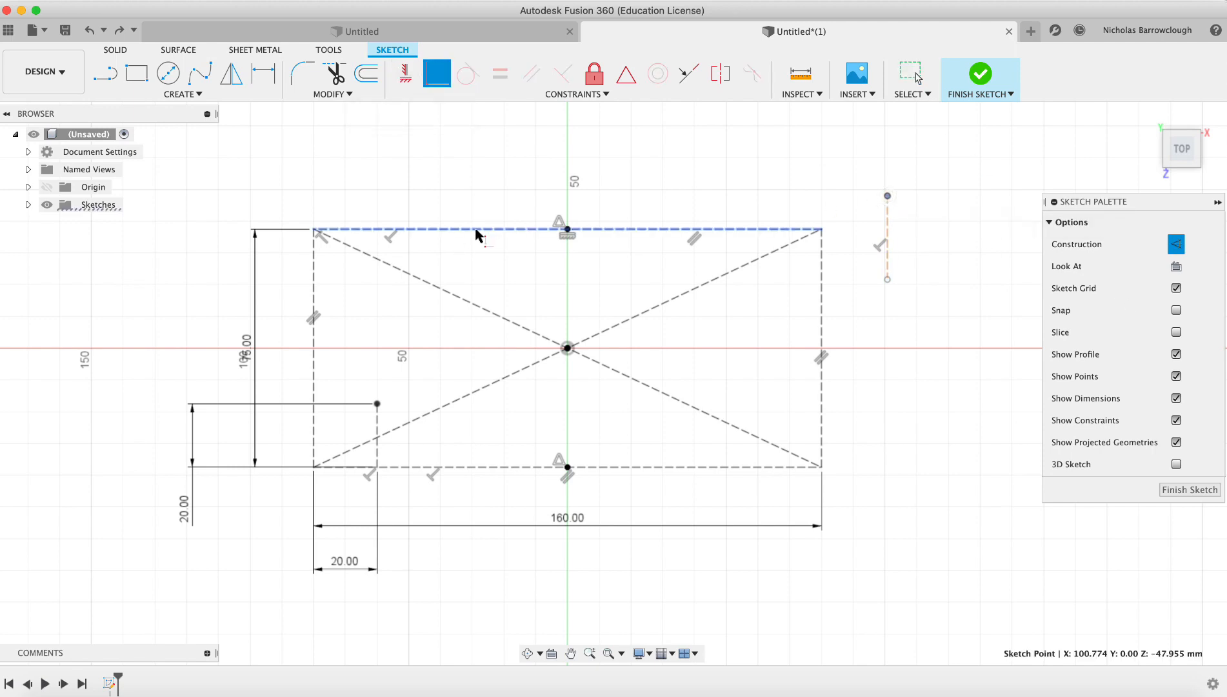
click(478, 234)
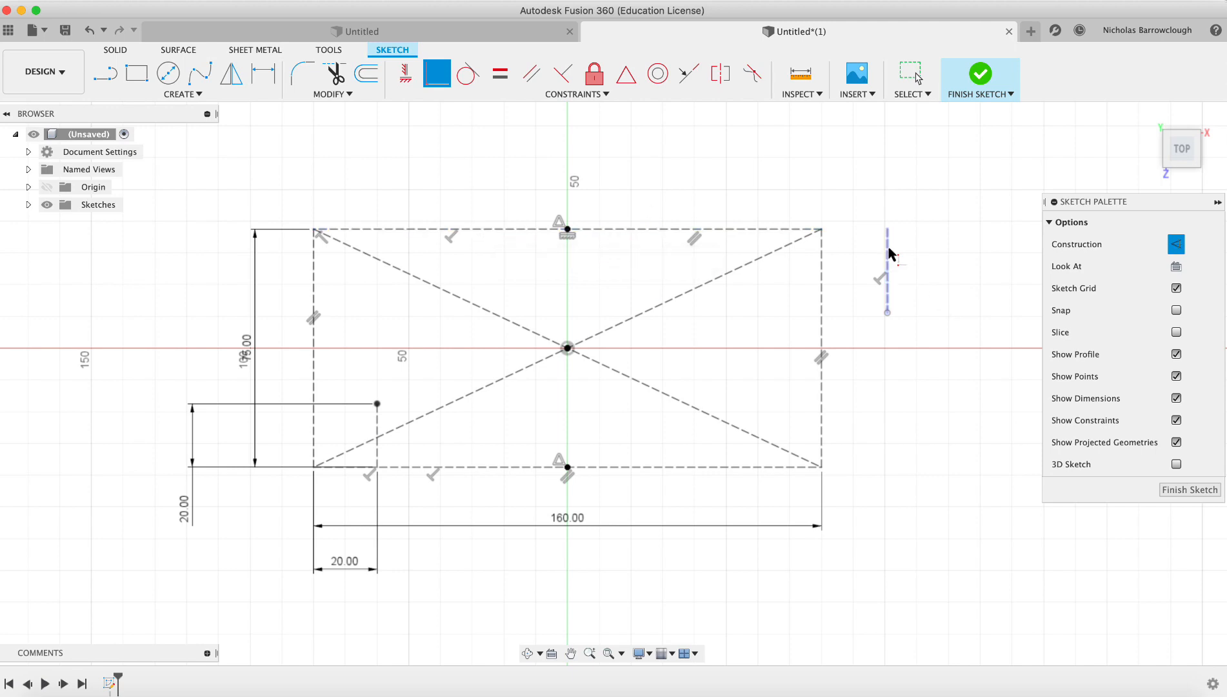
key(Escape)
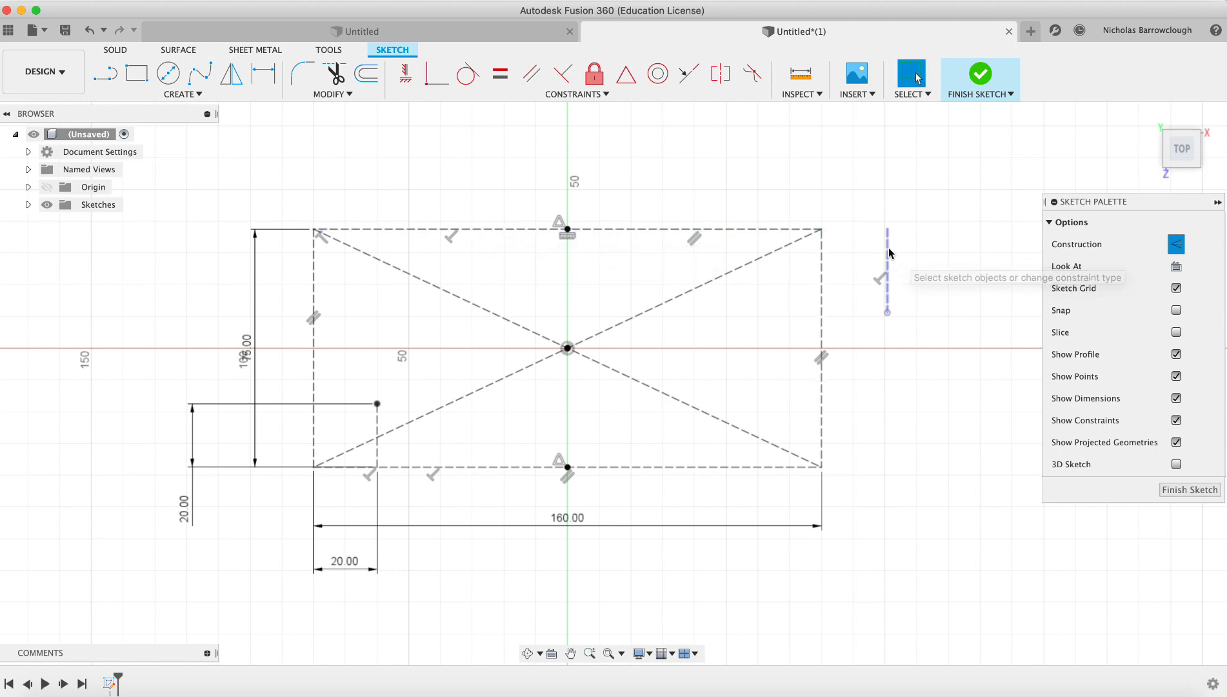
- Slide the short line left along the top edge toward the upper-left area
drag(886, 273, 737, 269)
key(super+z)
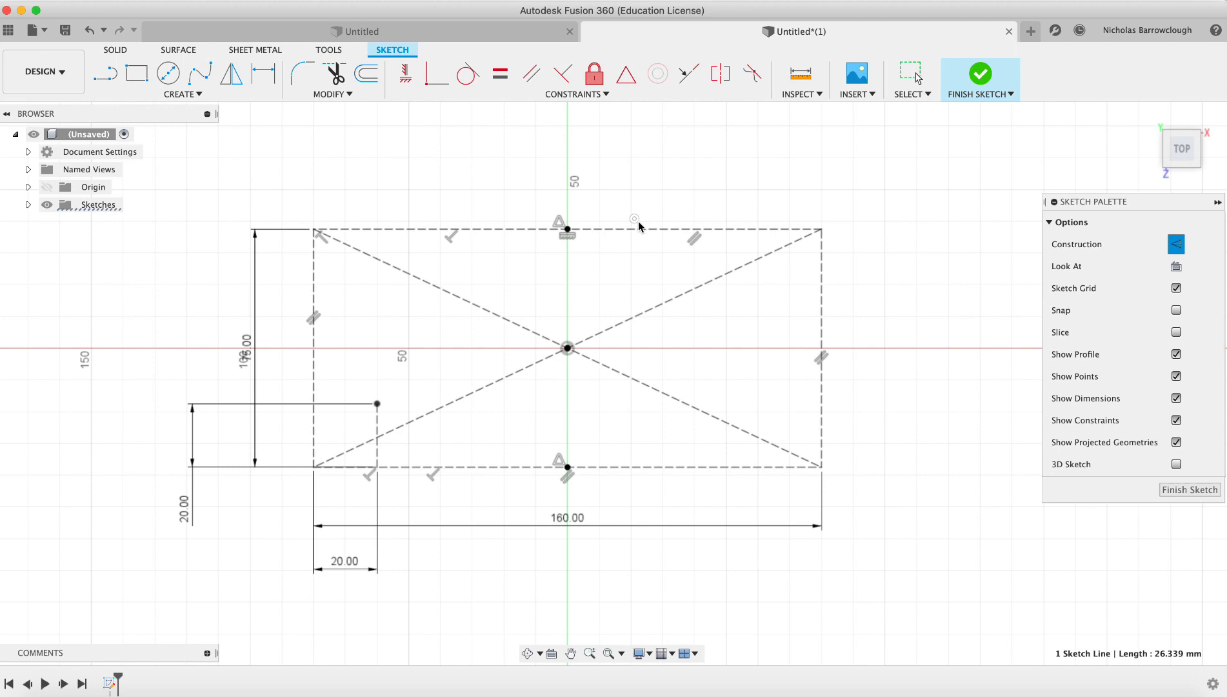
key(super+shift+z)
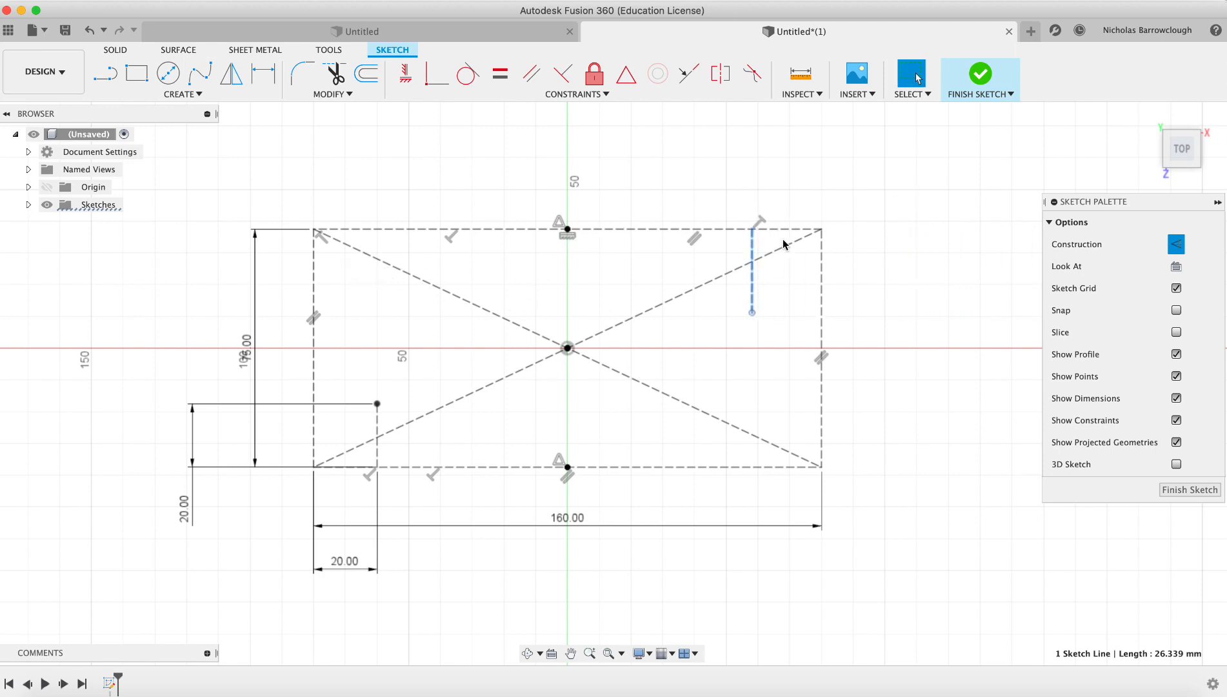
drag(749, 250, 429, 244)
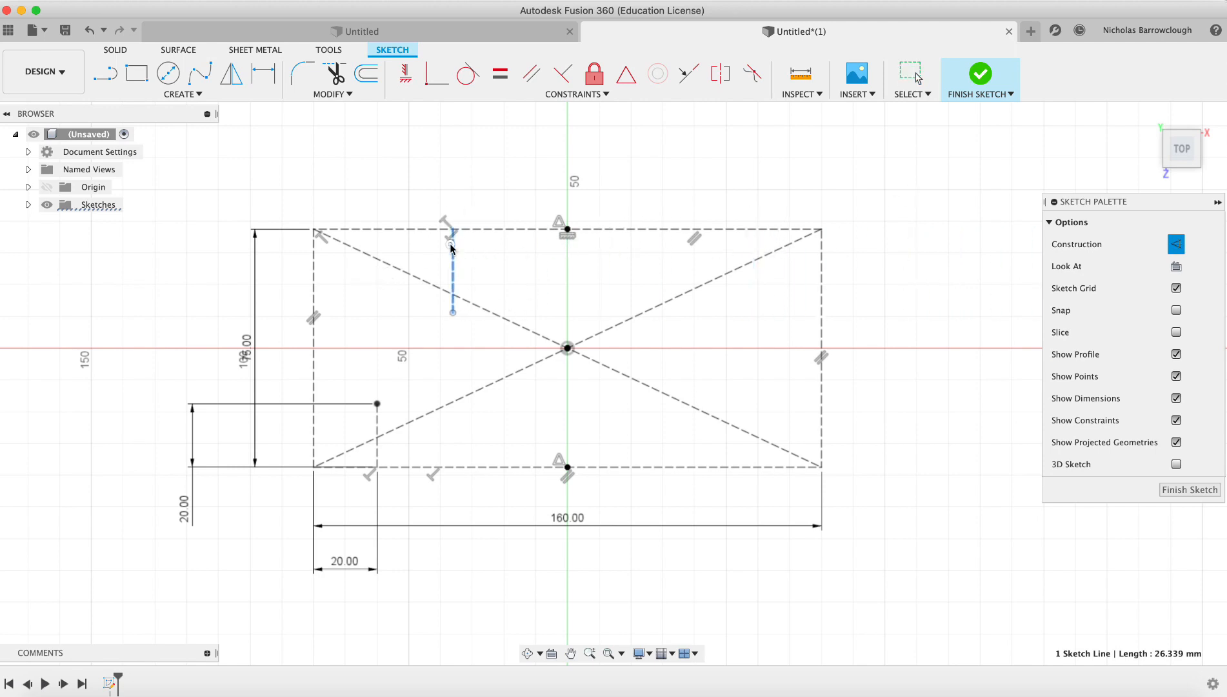
- Dimension the upper line 25 mm long and 35 mm from the rectangle's top-left corner
click(264, 74)
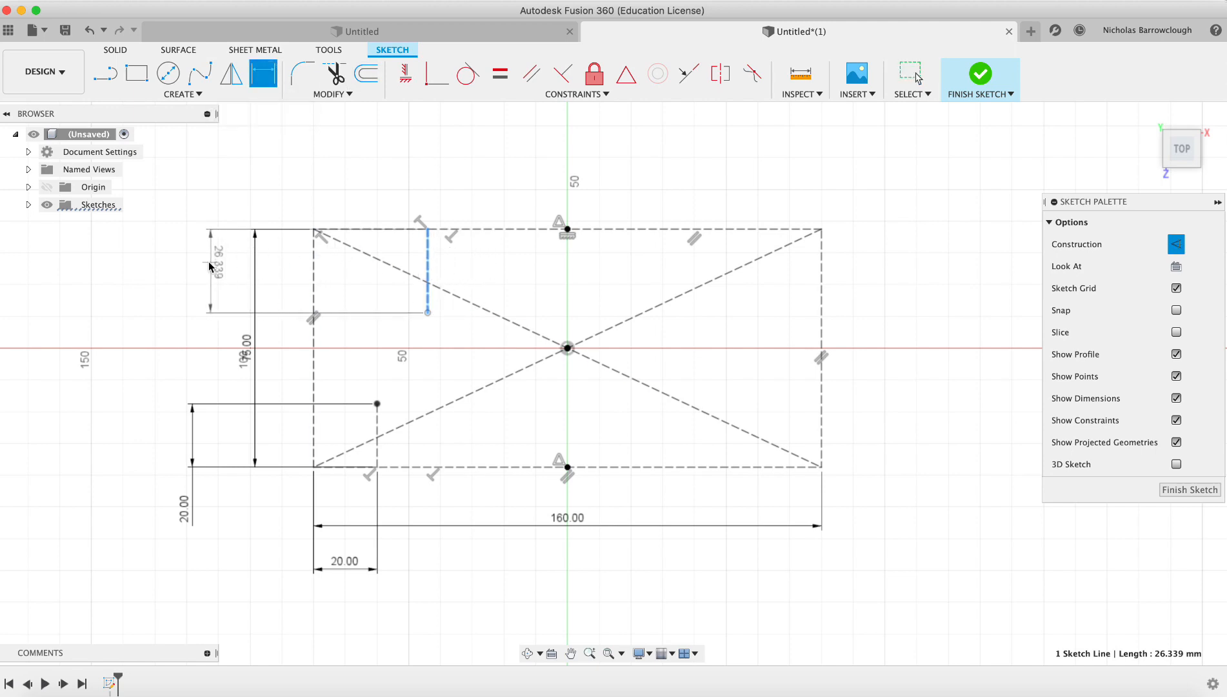
click(199, 267)
text(25)
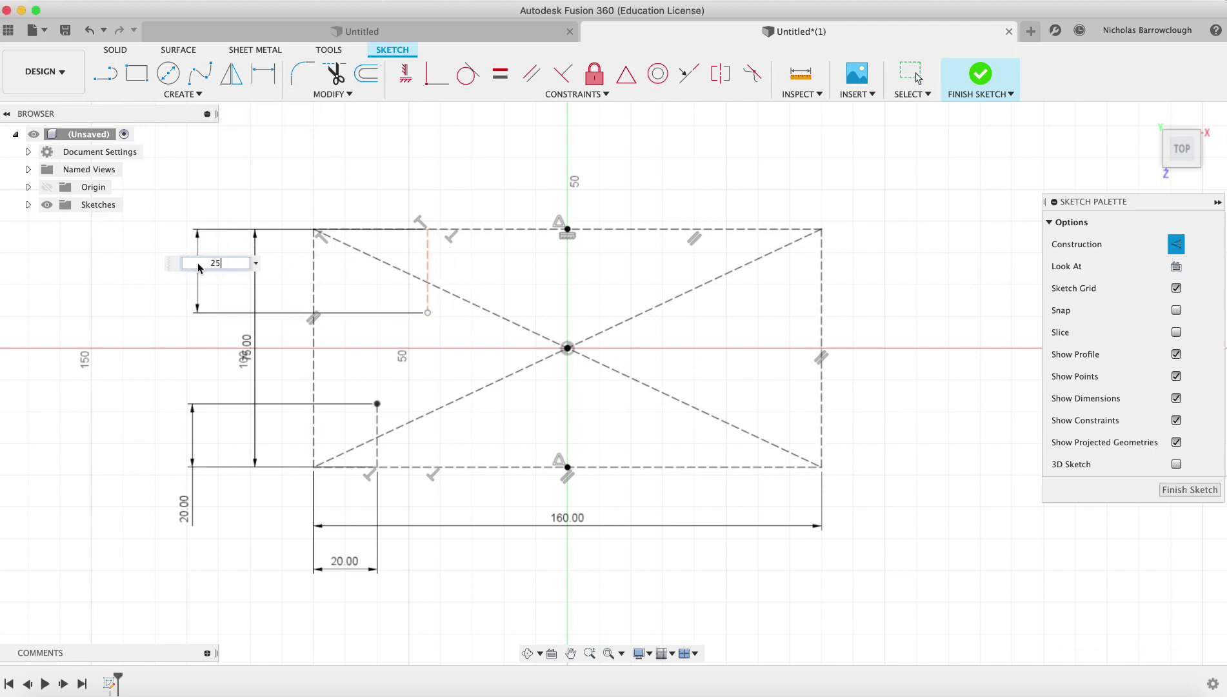
text(5.00)
key(Return)
click(264, 75)
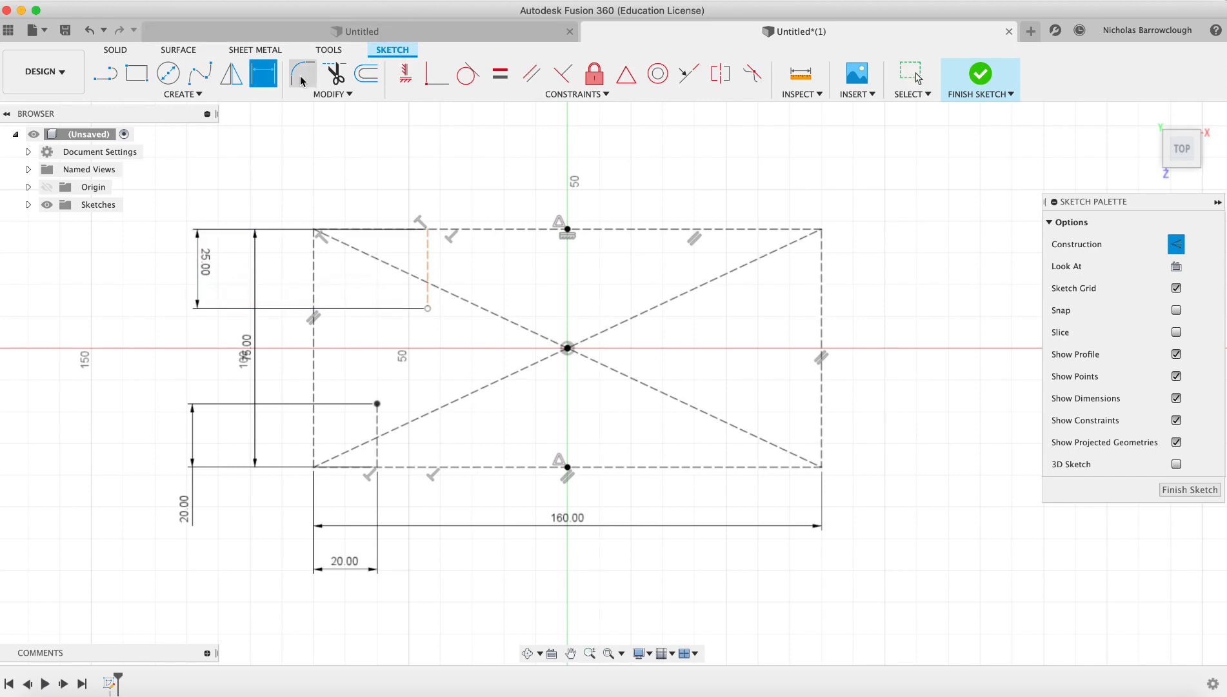
click(428, 231)
click(314, 233)
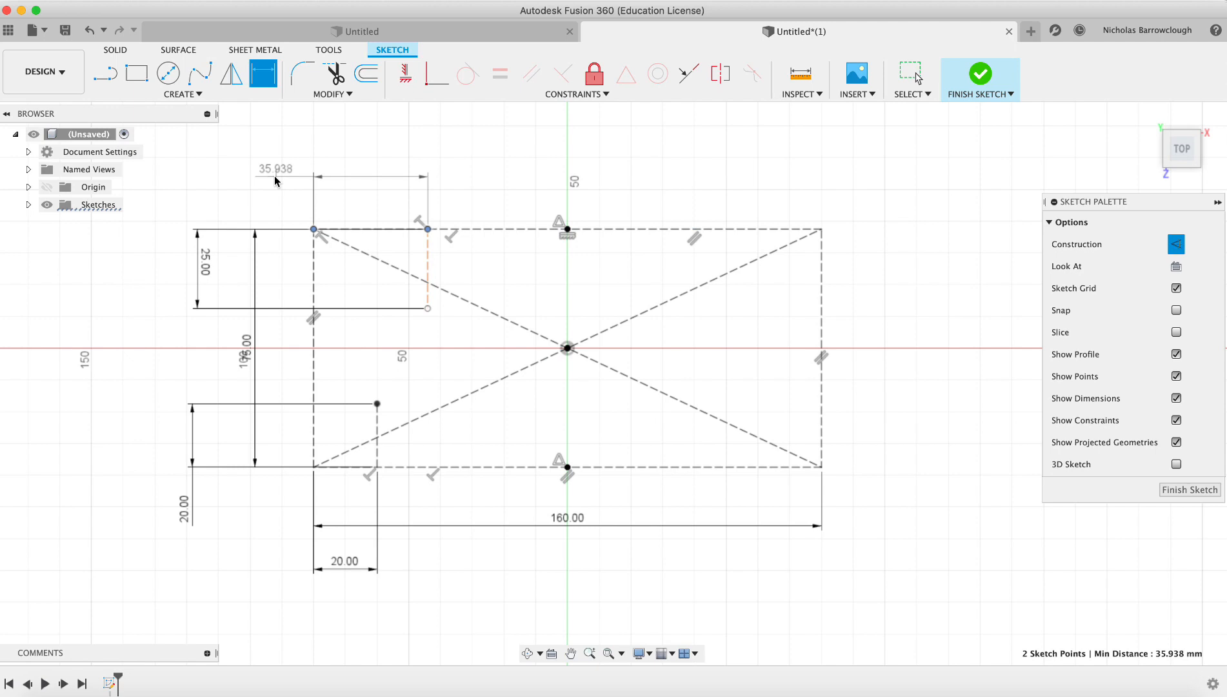
click(274, 176)
text(35)
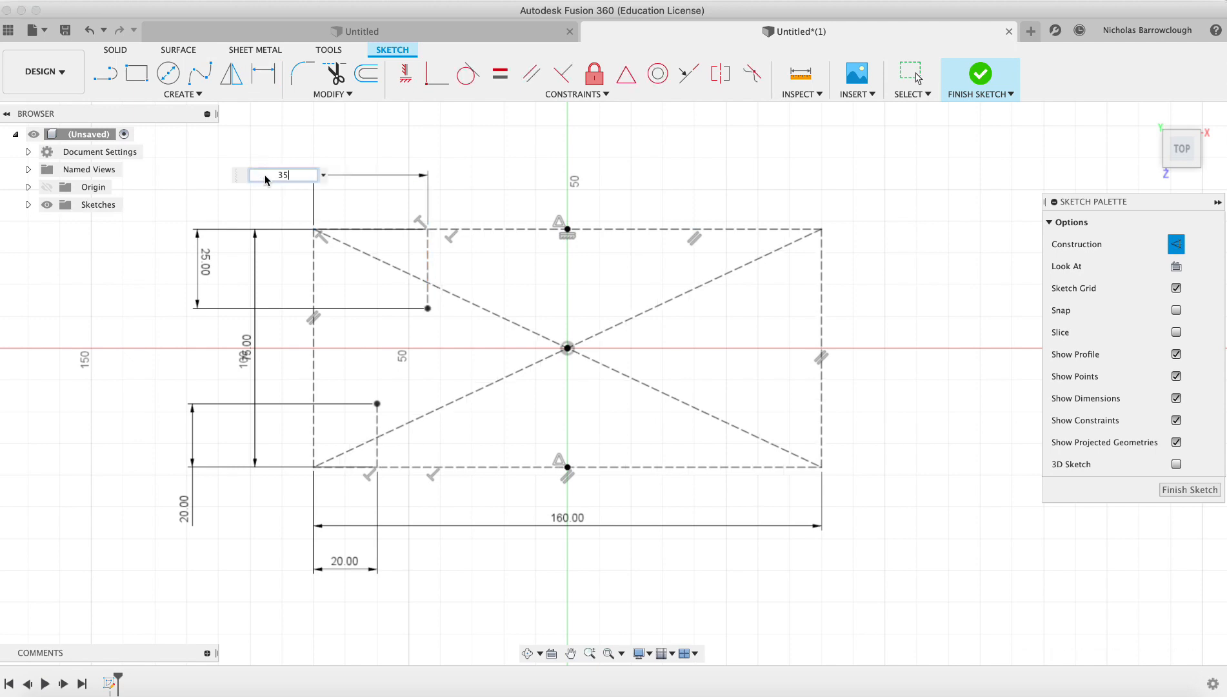
key(Return)
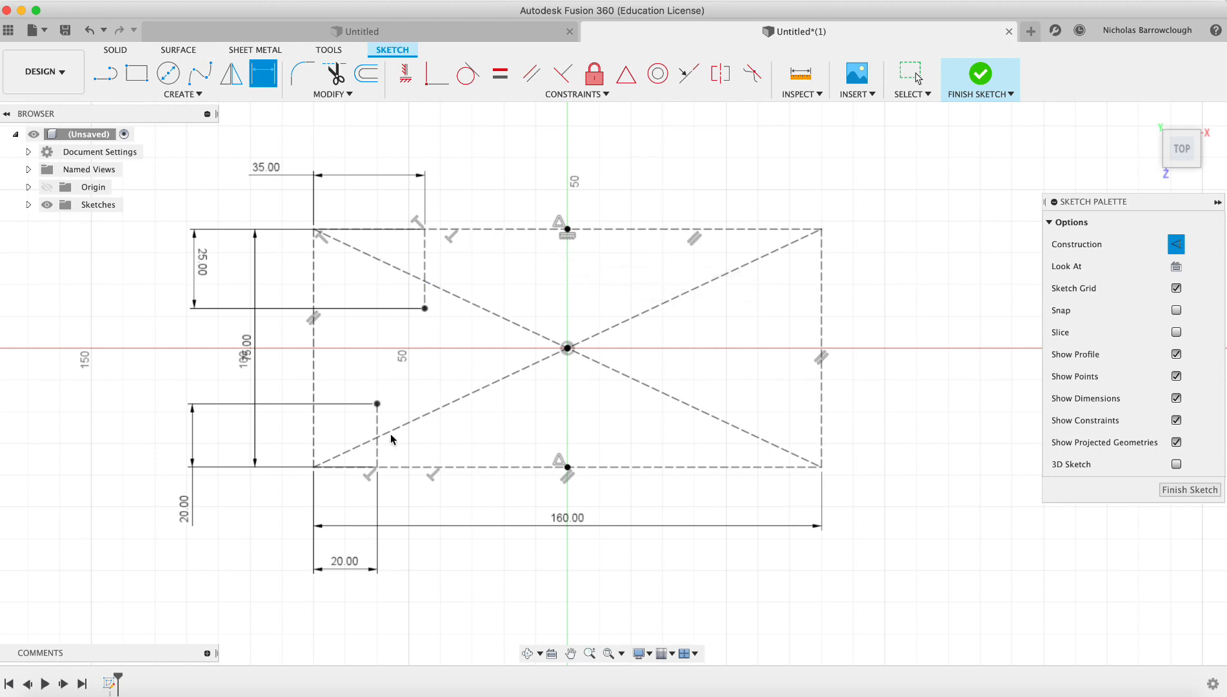
click(205, 75)
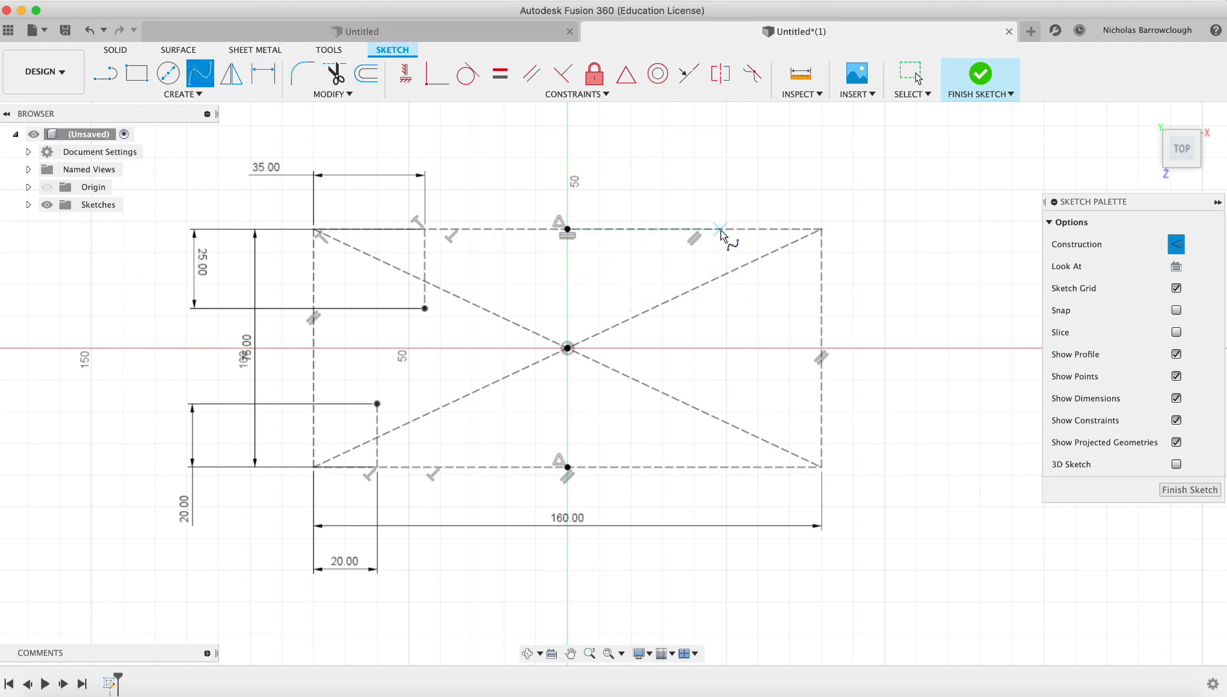
click(900, 183)
click(901, 283)
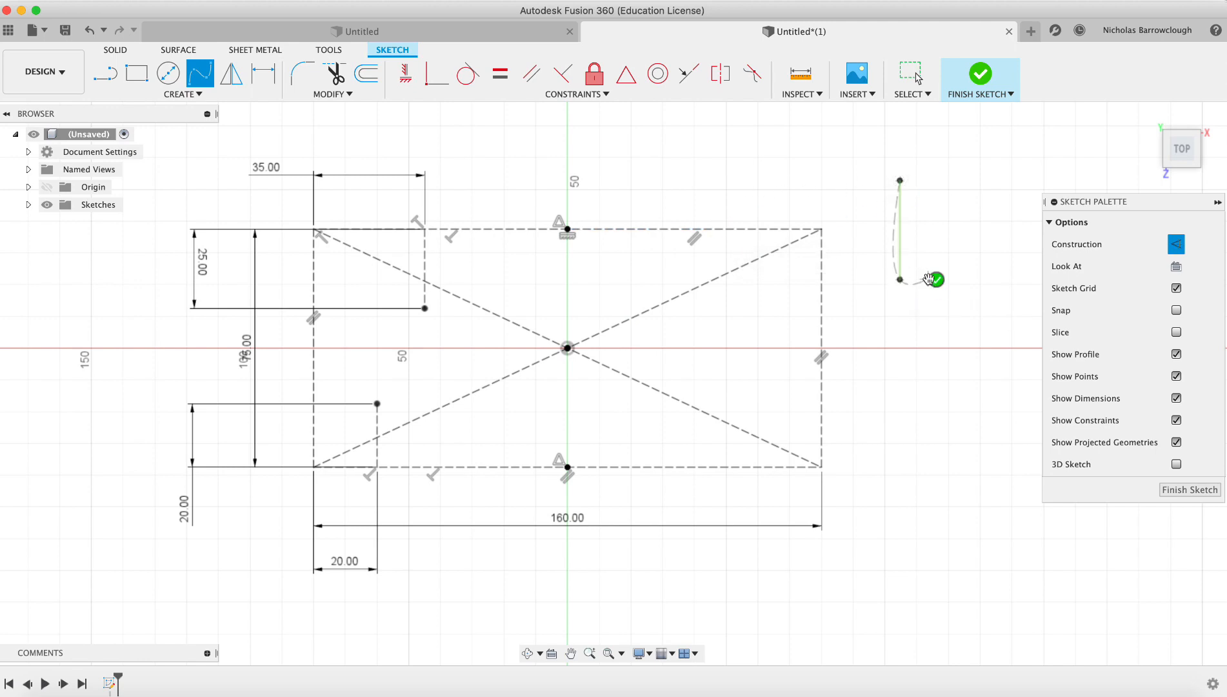
click(935, 279)
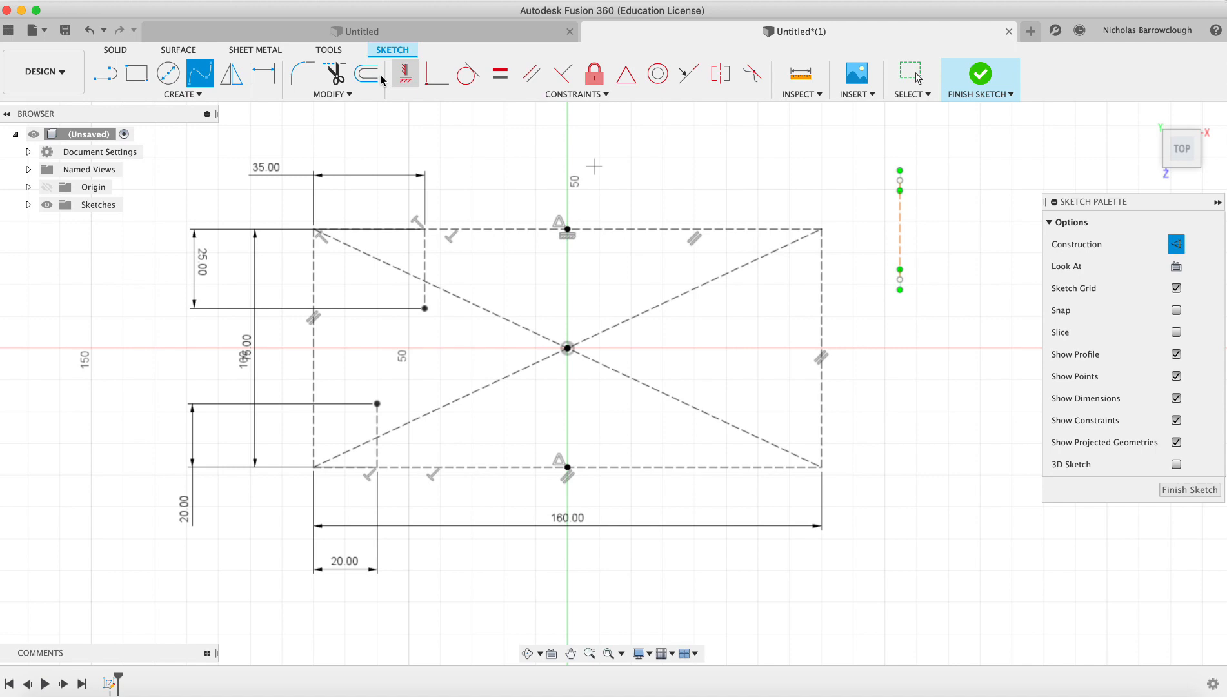
key(Escape)
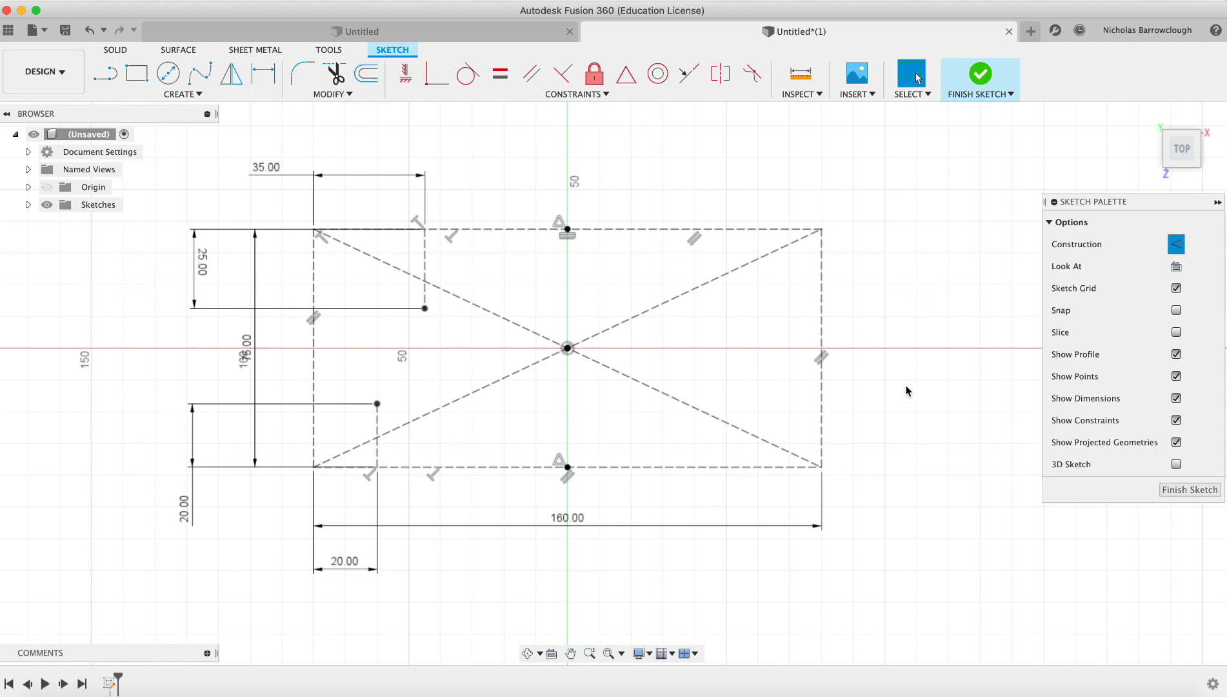
- Draw a short vertical construction line near the rectangle's top right
click(105, 74)
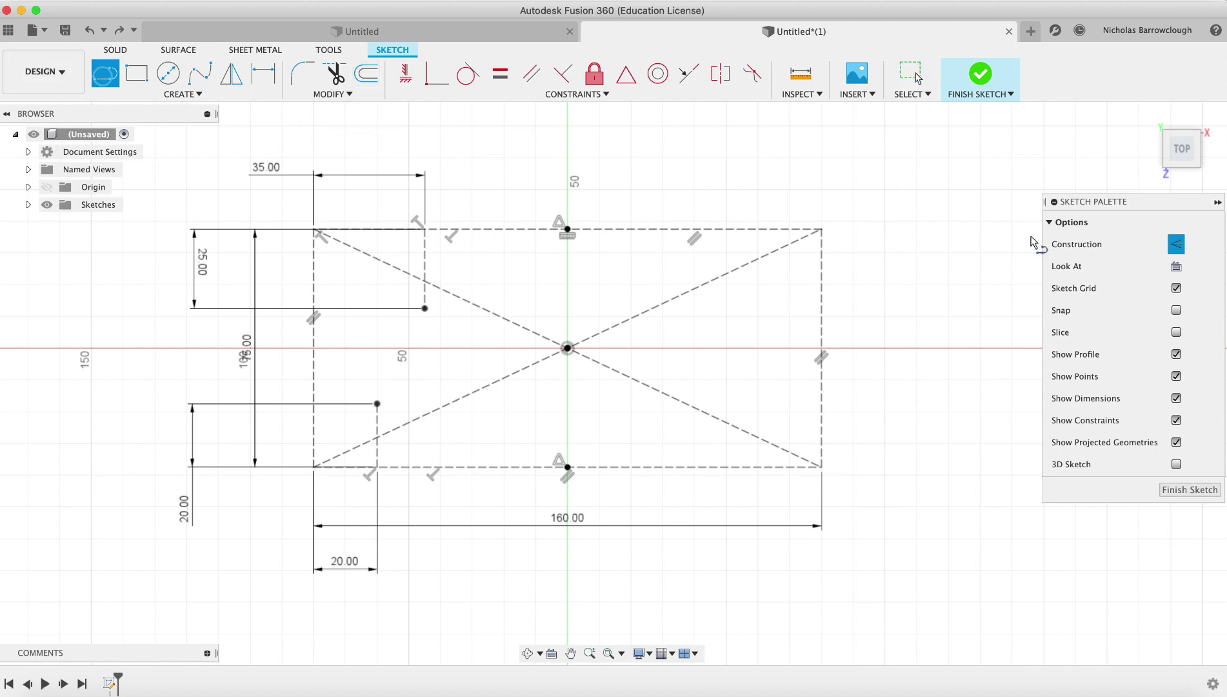
click(872, 203)
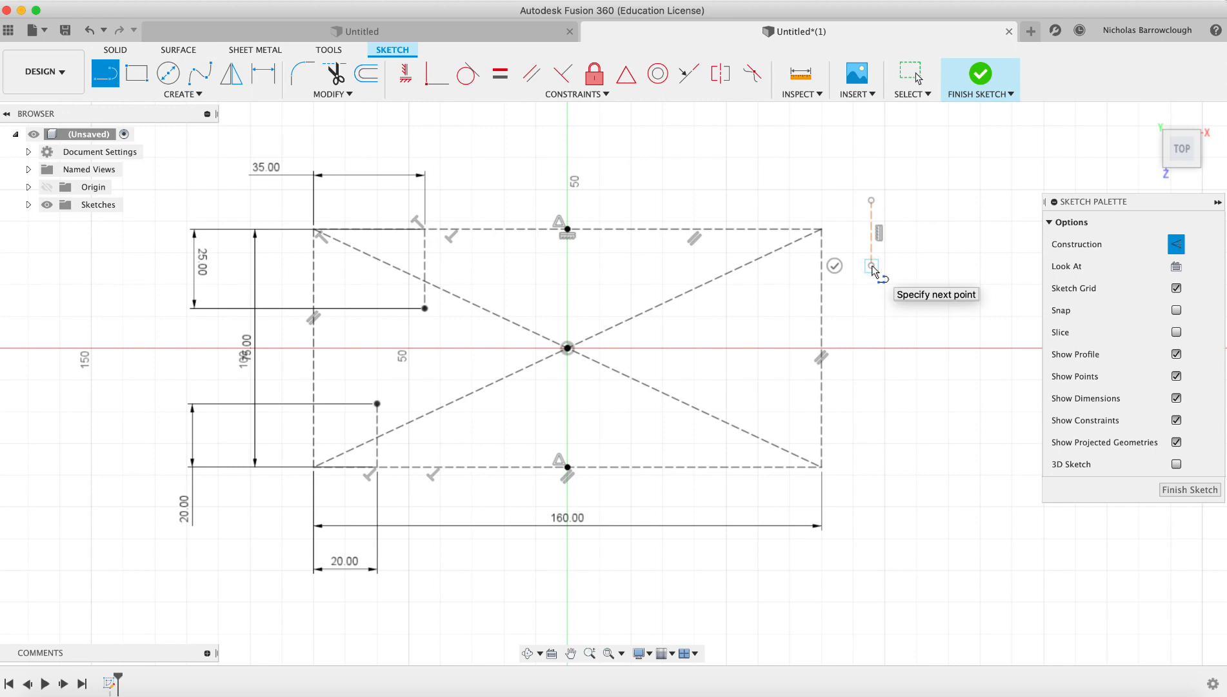
click(872, 267)
key(Escape)
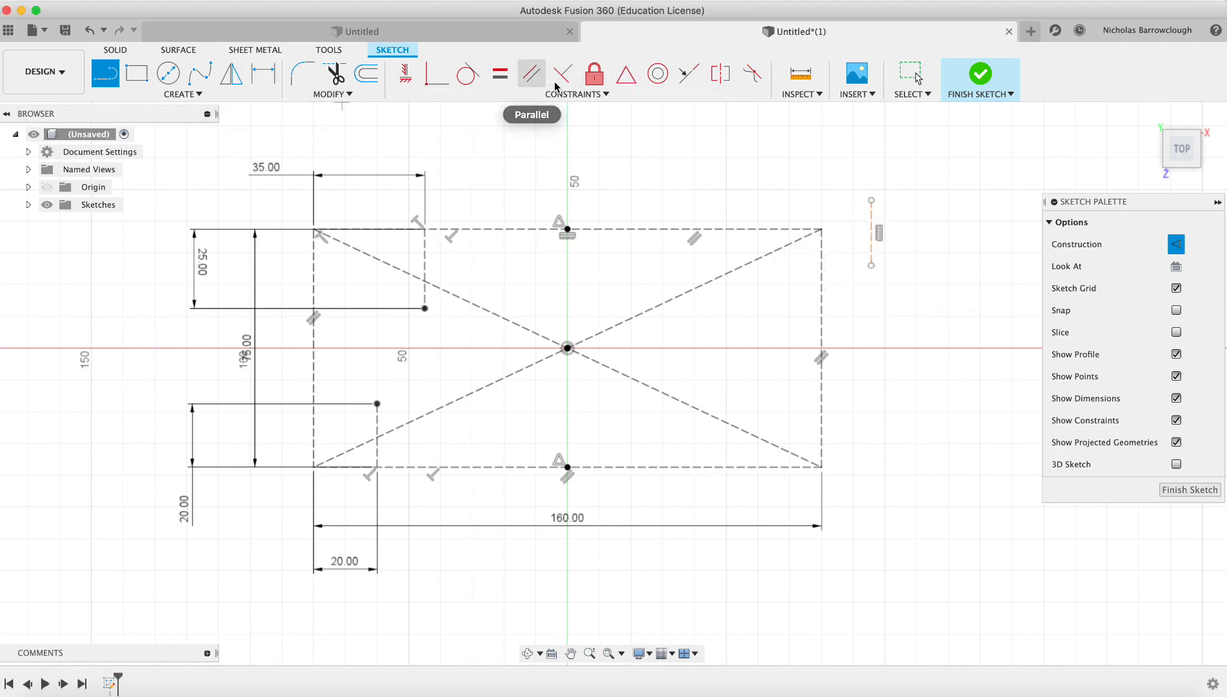
- Constrain the line perpendicular to the top edge and slide it left along that edge
click(436, 74)
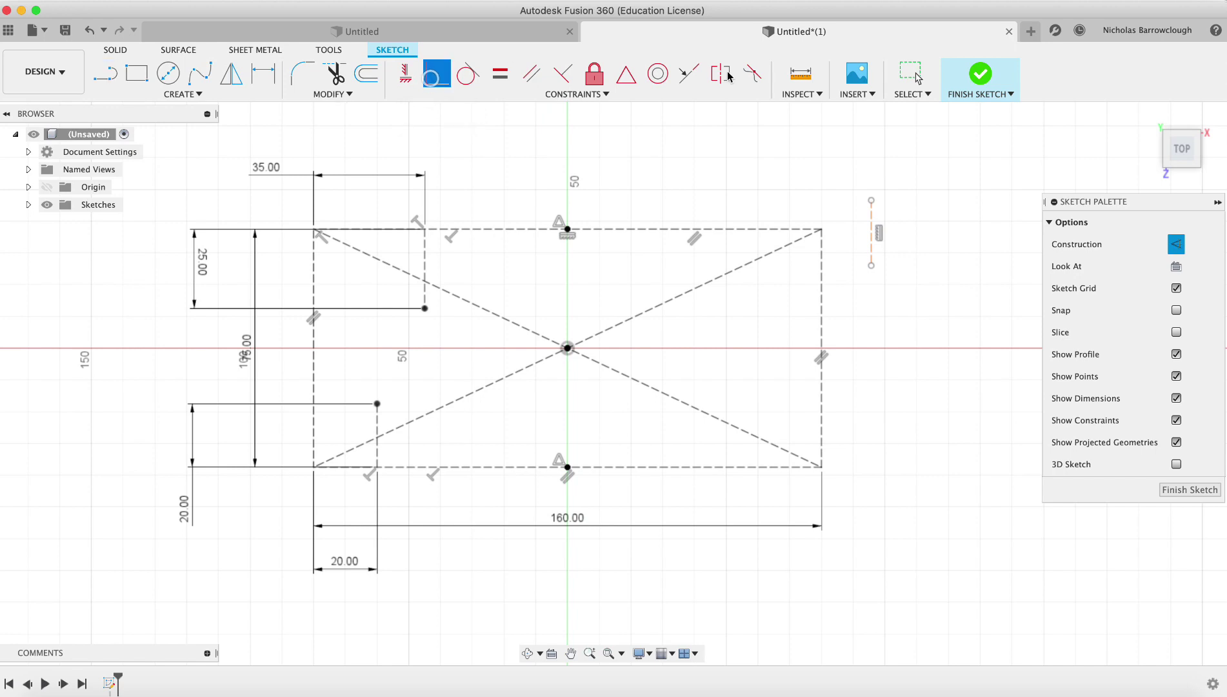
click(870, 205)
click(739, 232)
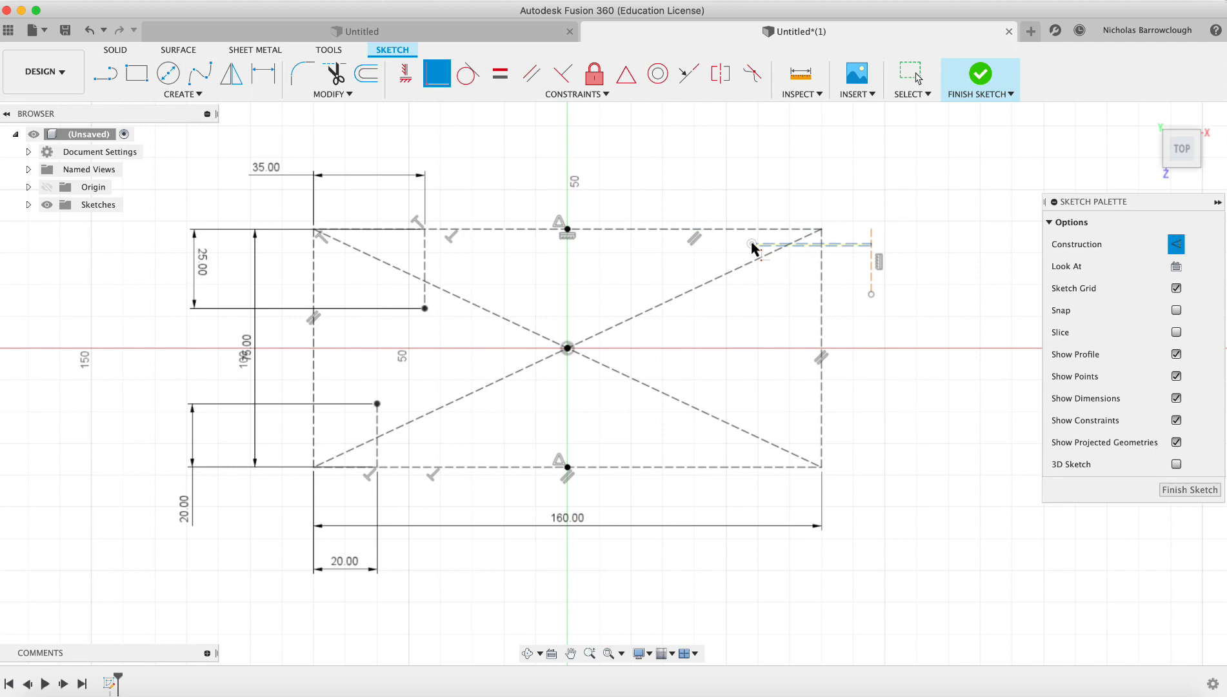
key(Escape)
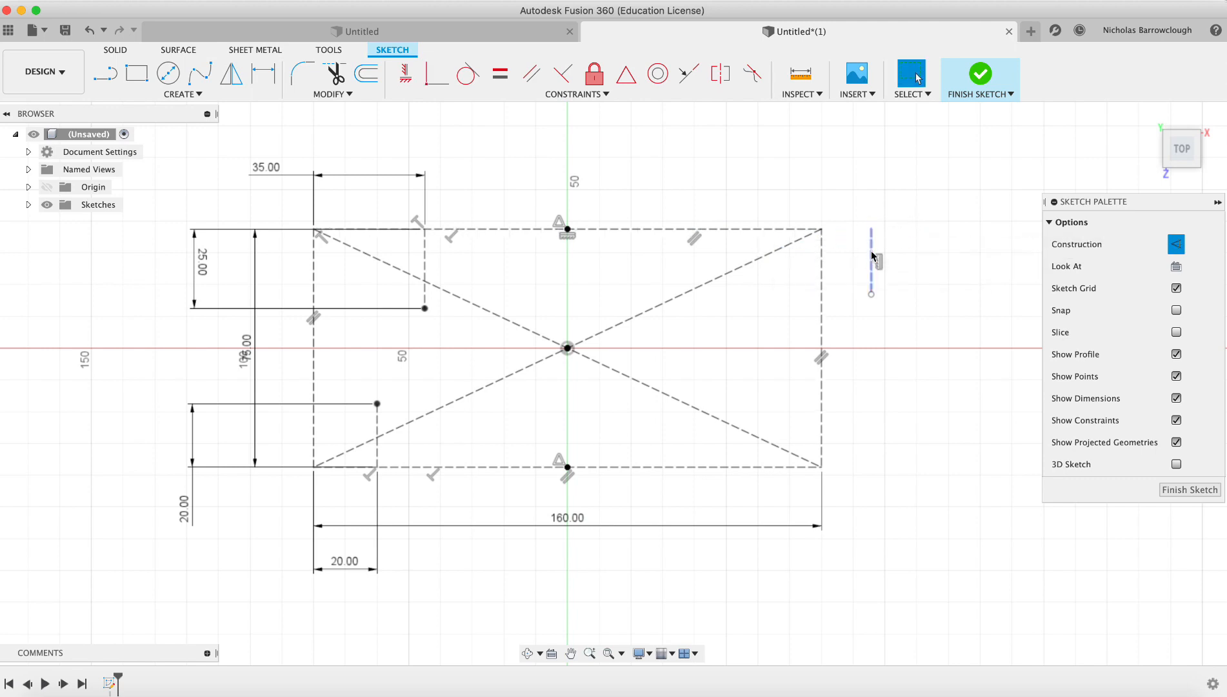
drag(872, 258, 725, 258)
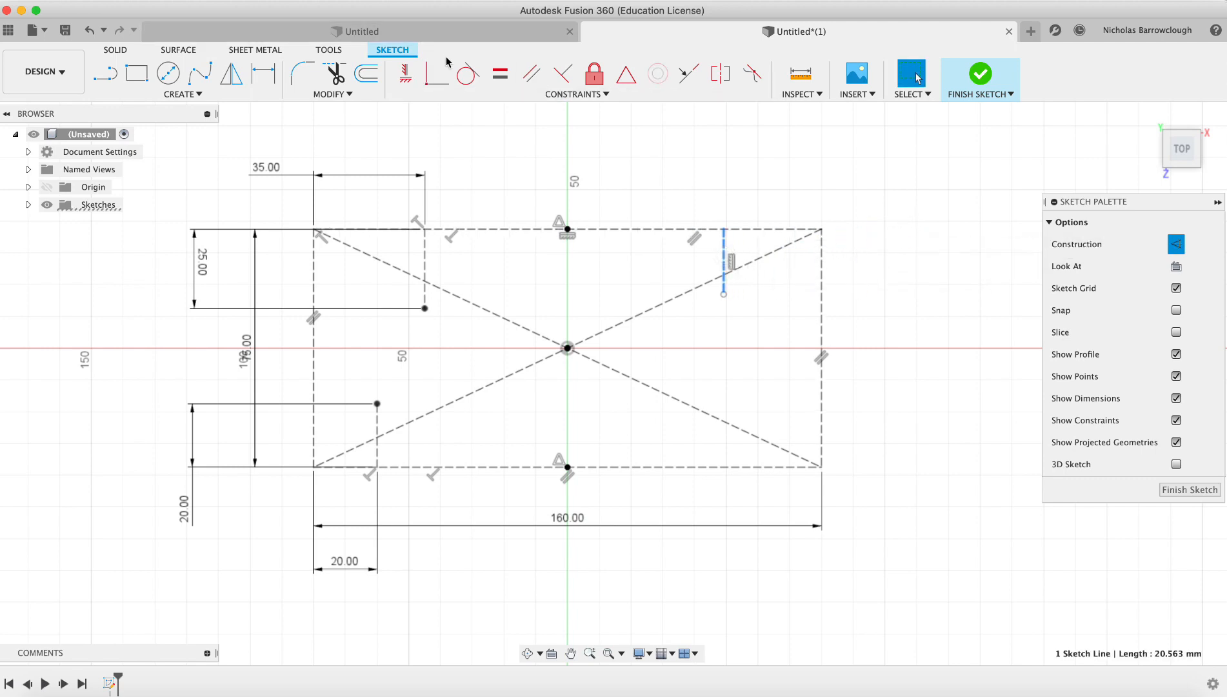
- Add a measured length dimension to the short line, then delete it
click(264, 74)
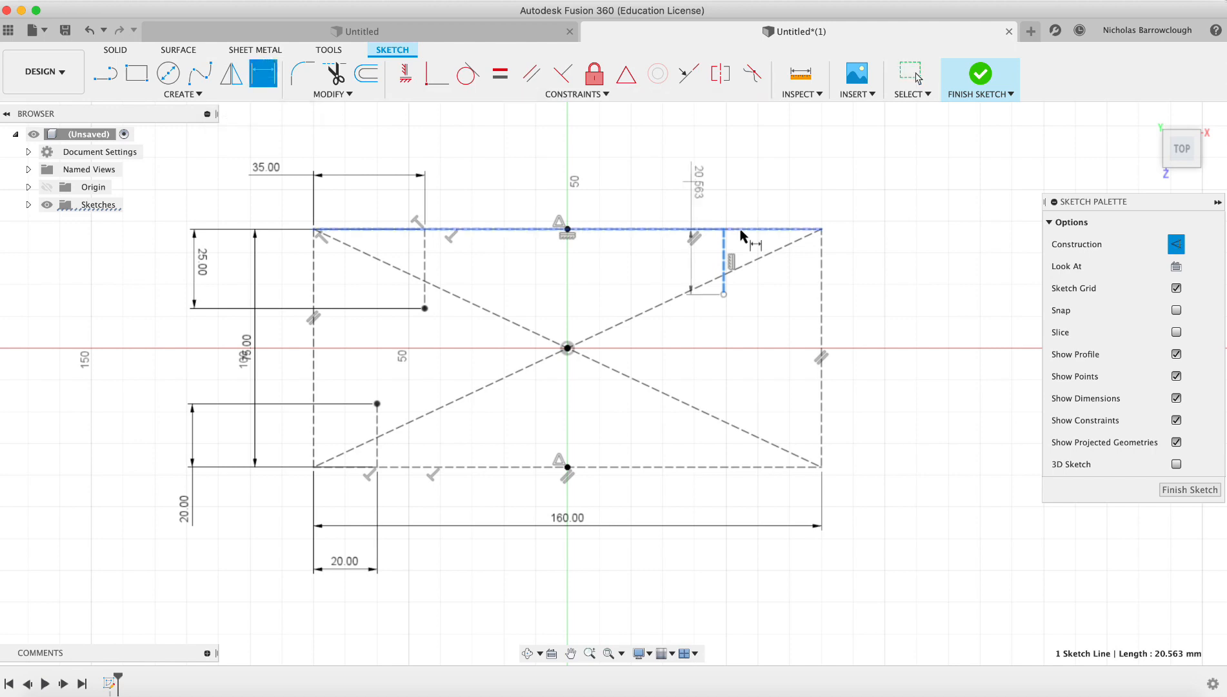
click(757, 246)
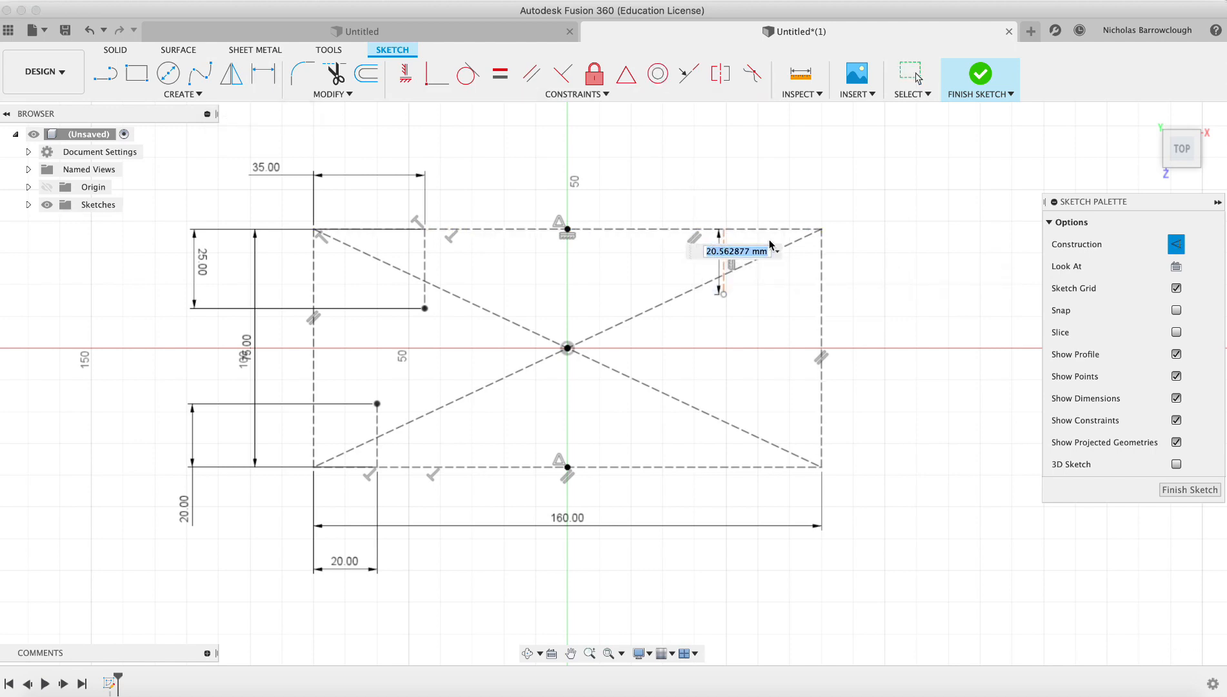
key(Return)
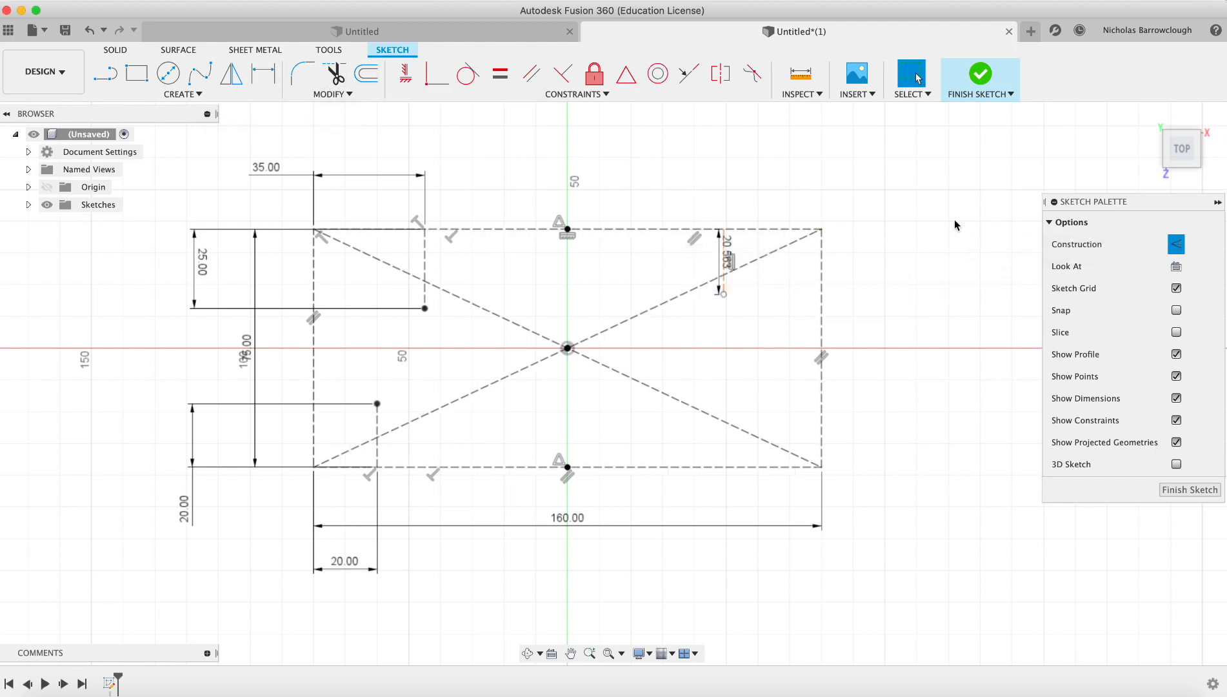
click(719, 265)
key(Delete)
- Dimension the short line 35 mm long and 40 mm from the rectangle's top-right corner
click(276, 77)
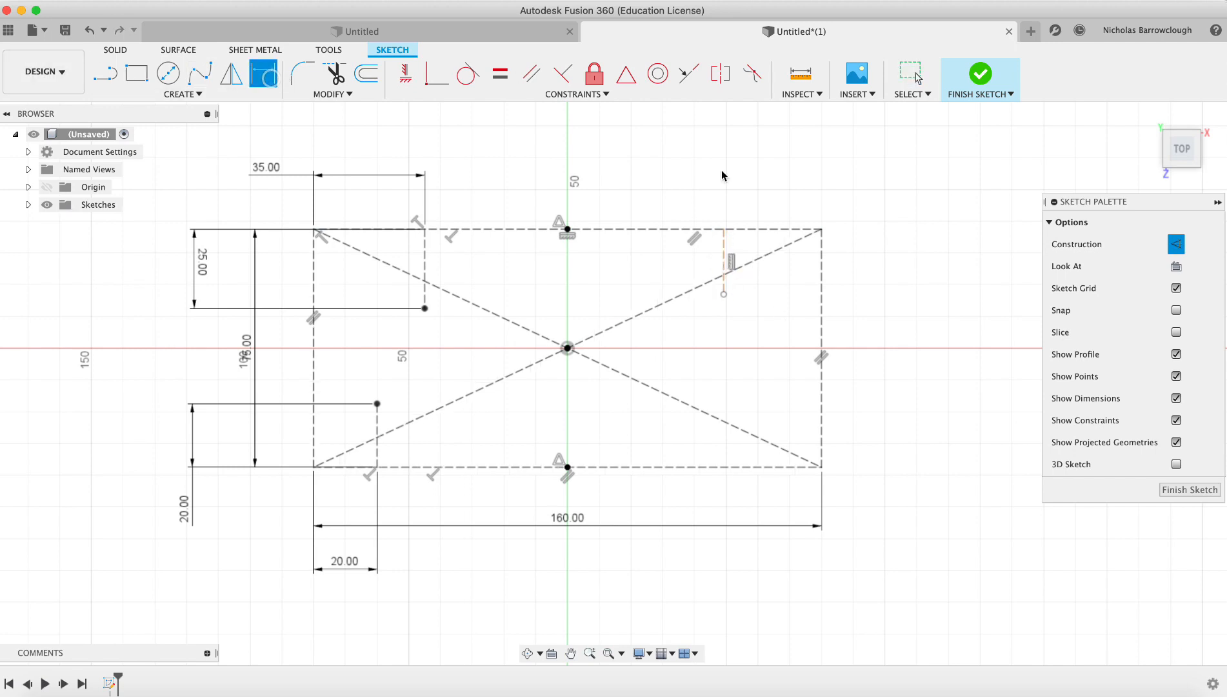
click(724, 260)
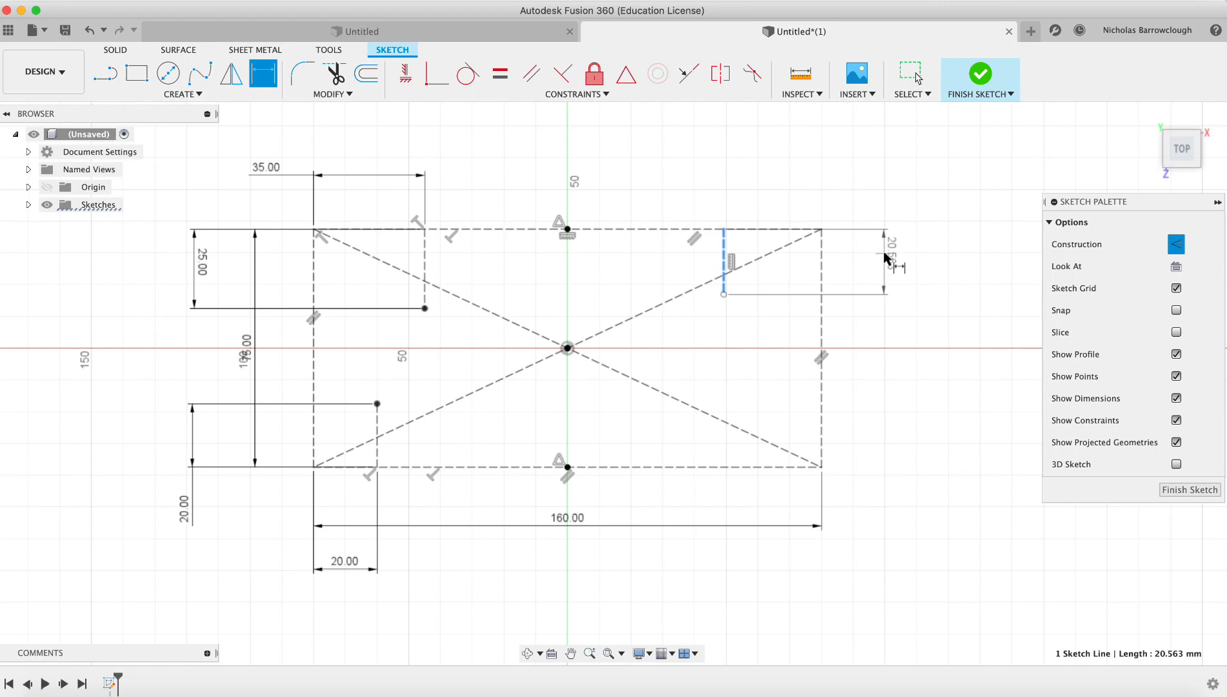
click(884, 251)
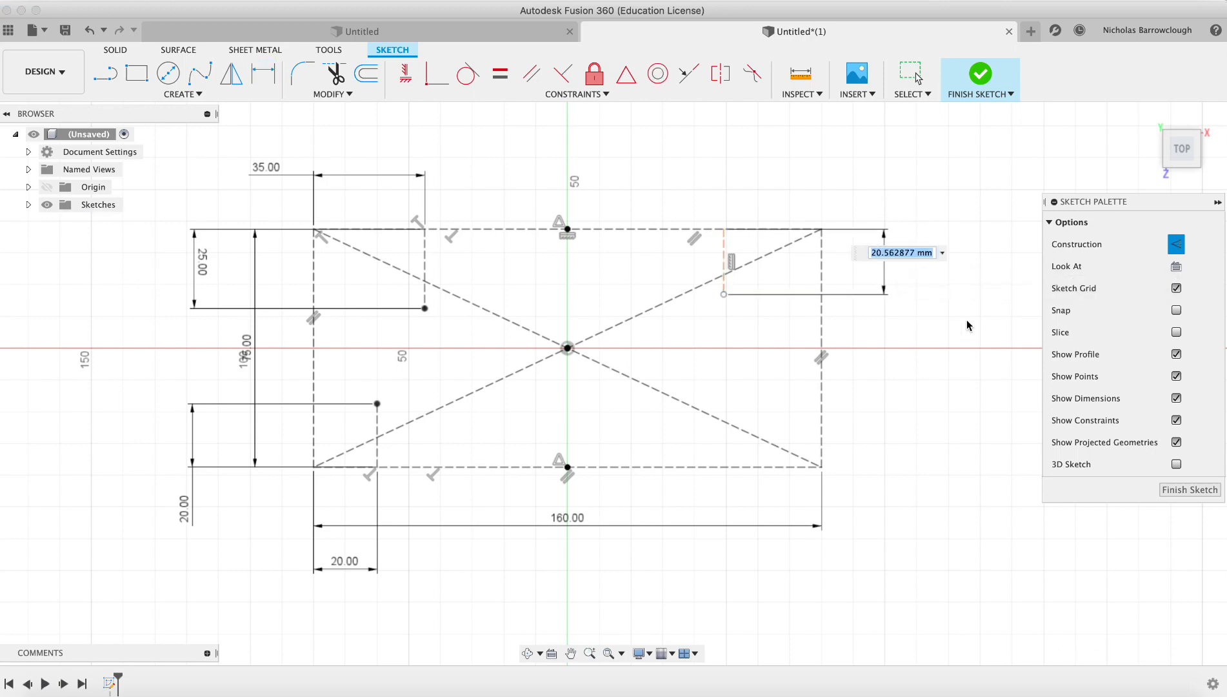
text(35)
key(Return)
key(c)
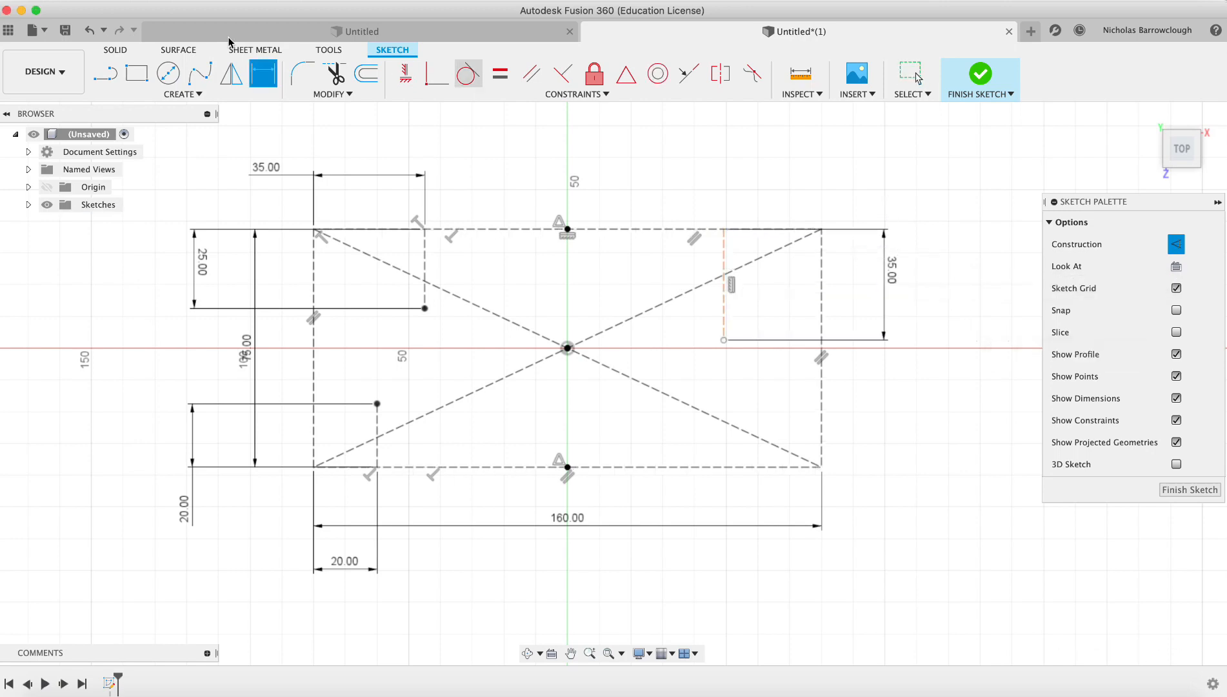
click(823, 232)
click(724, 231)
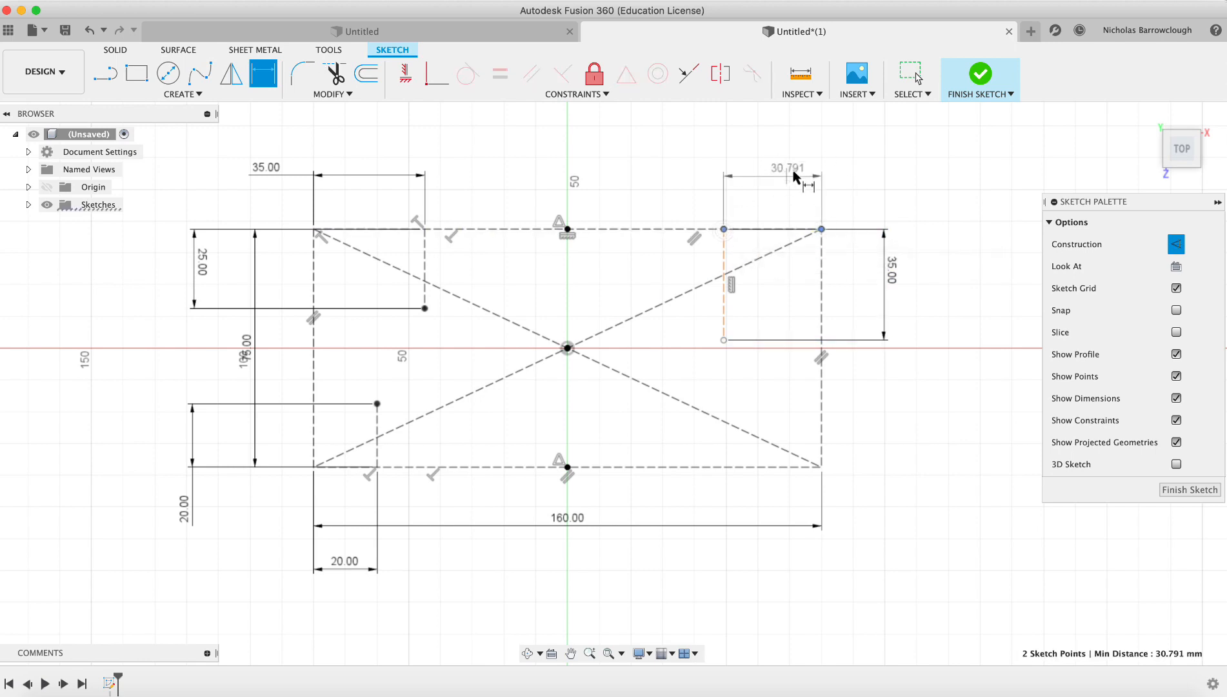
click(875, 178)
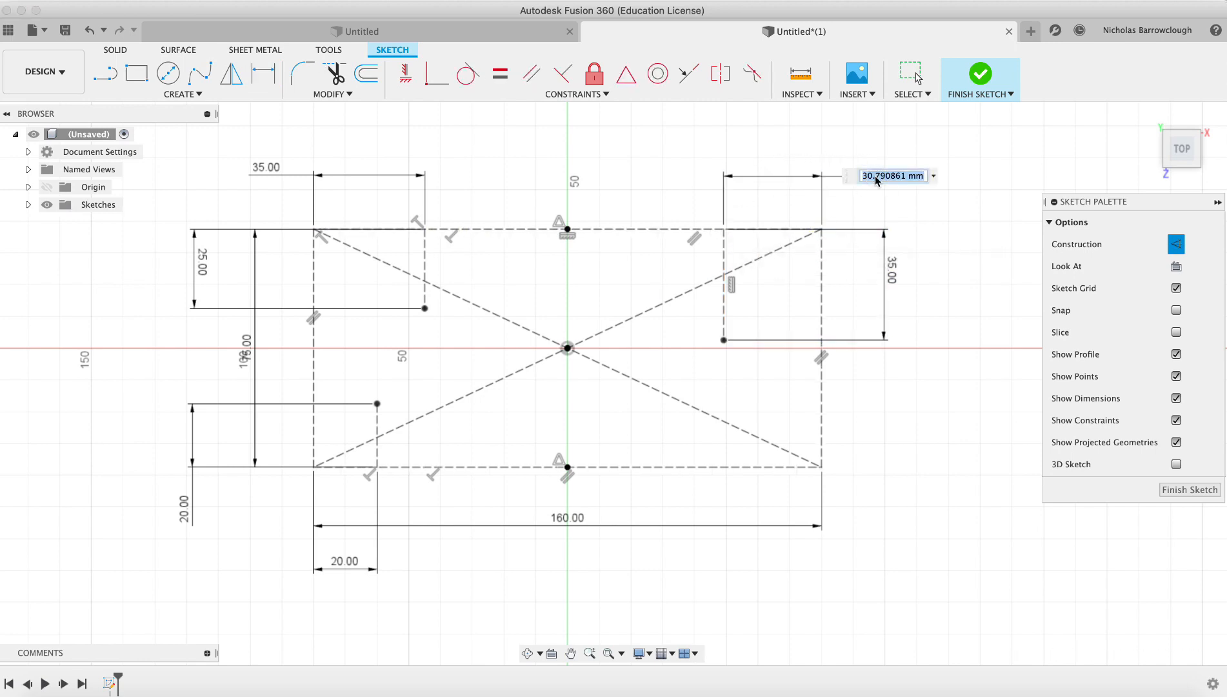
text(40)
key(Return)
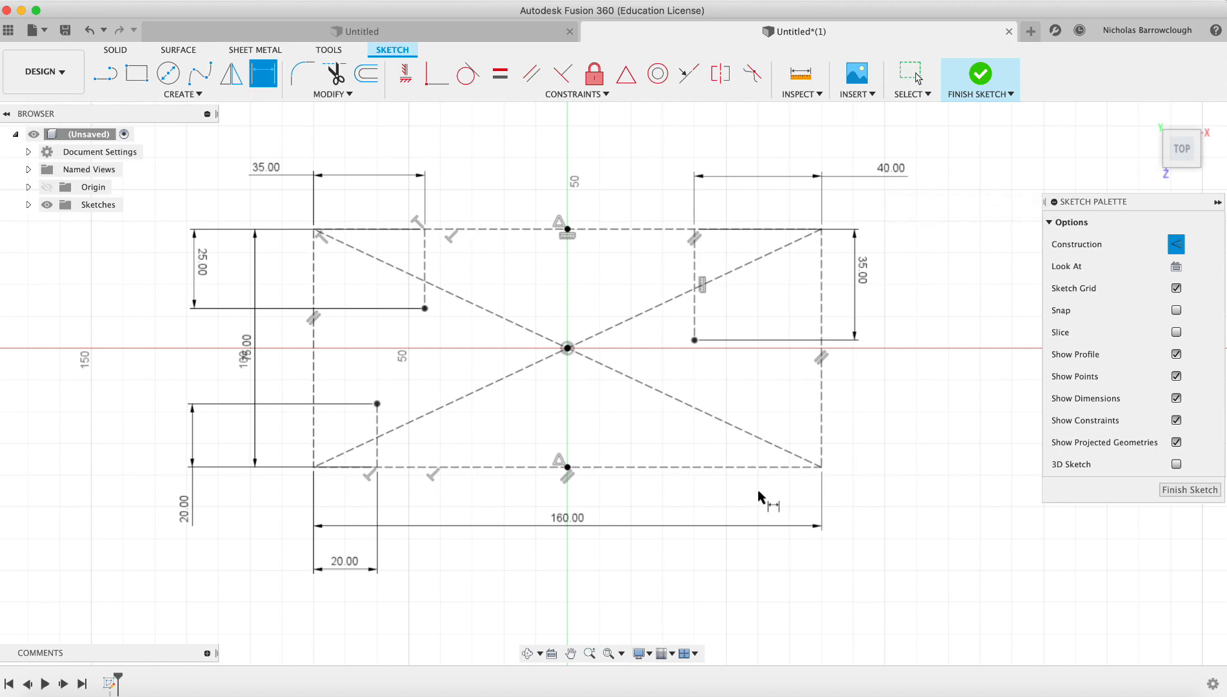
key(Escape)
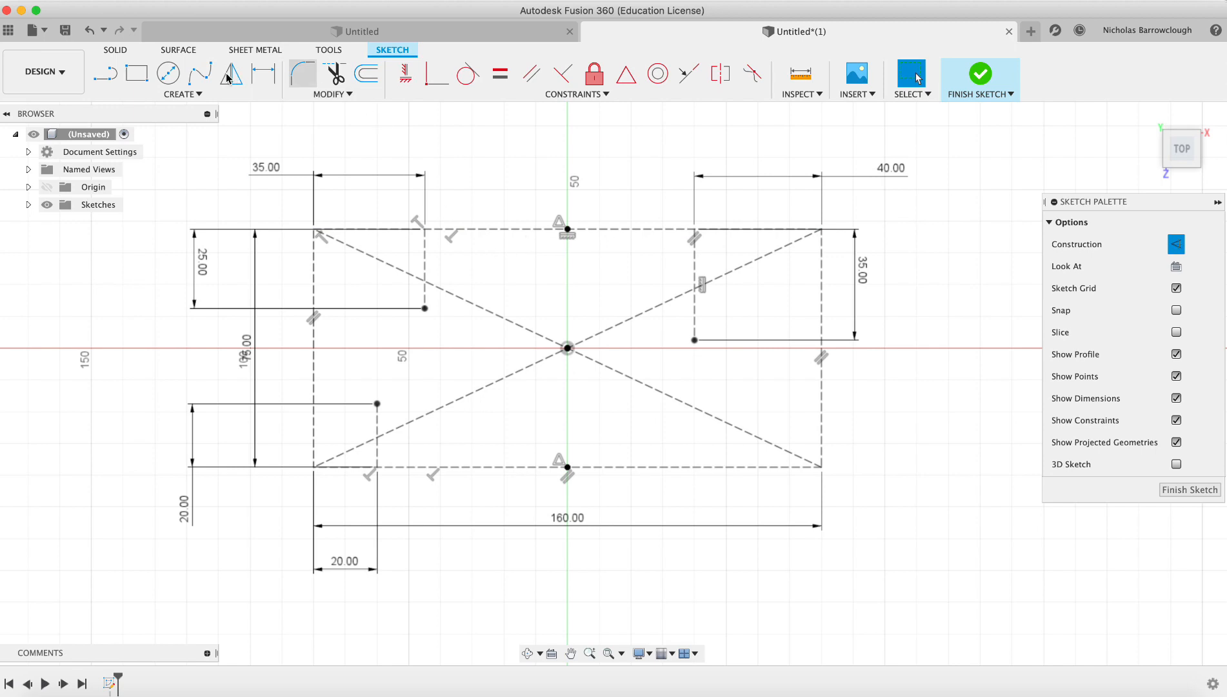
- Draw a closed fit point spline through the bottom midpoint, the construction line ends and the top midpoint
click(206, 77)
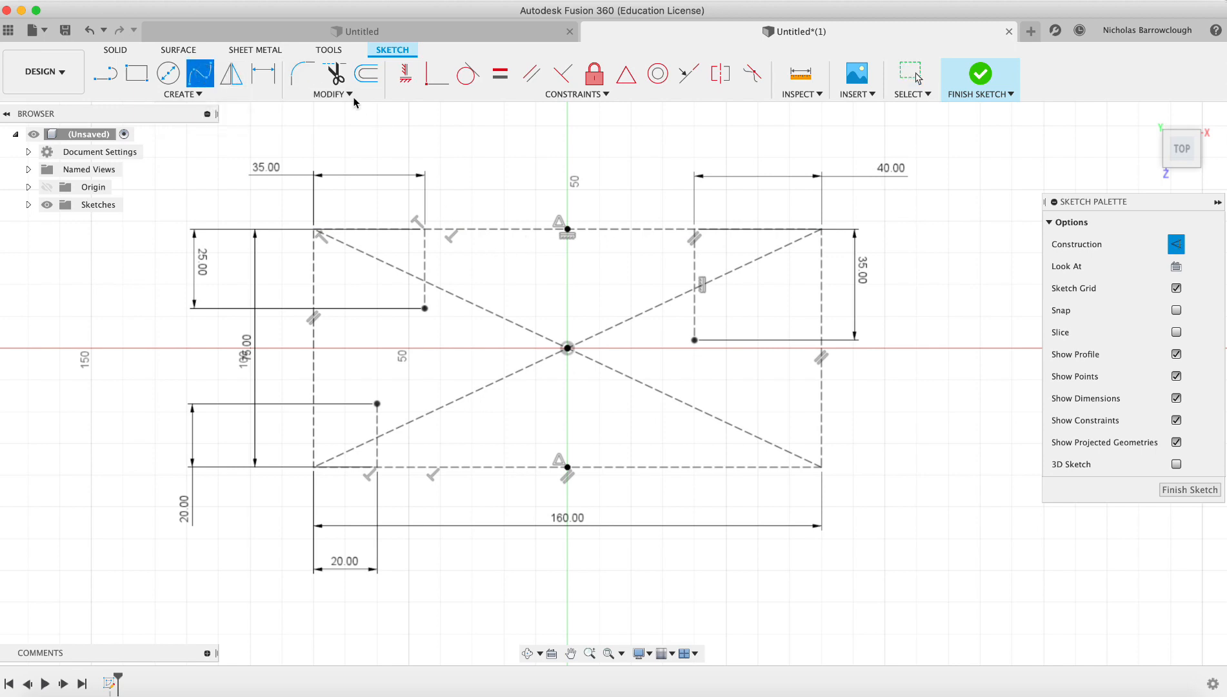
click(568, 469)
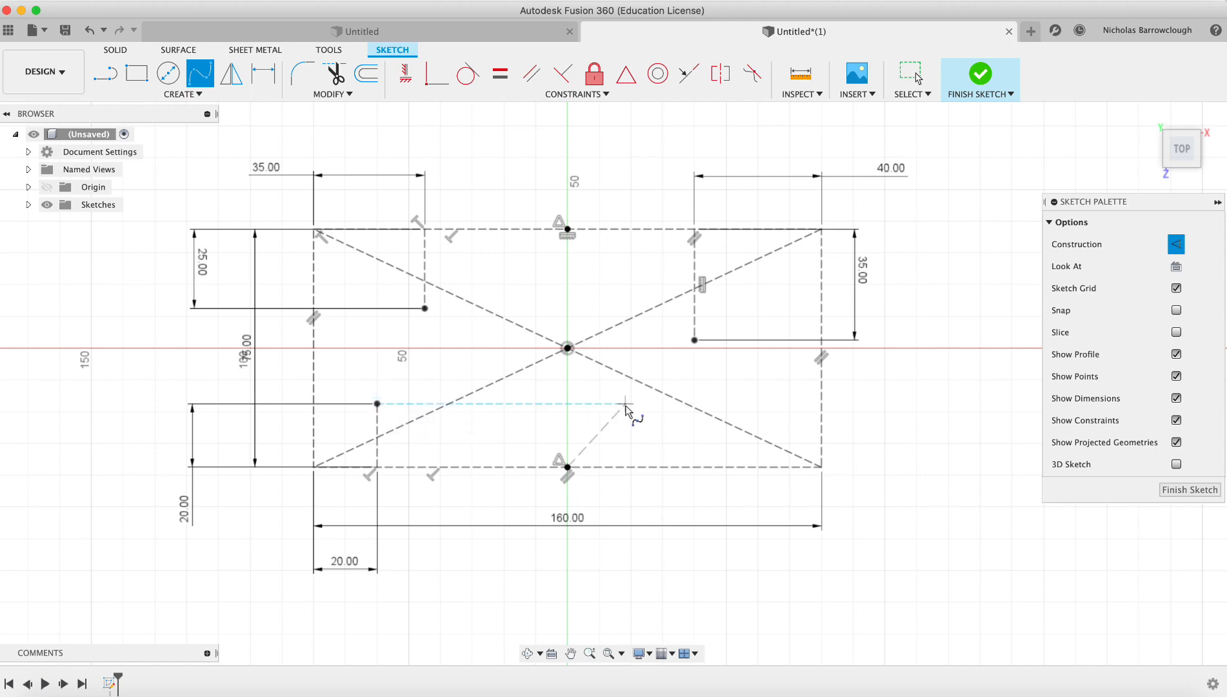
key(Escape)
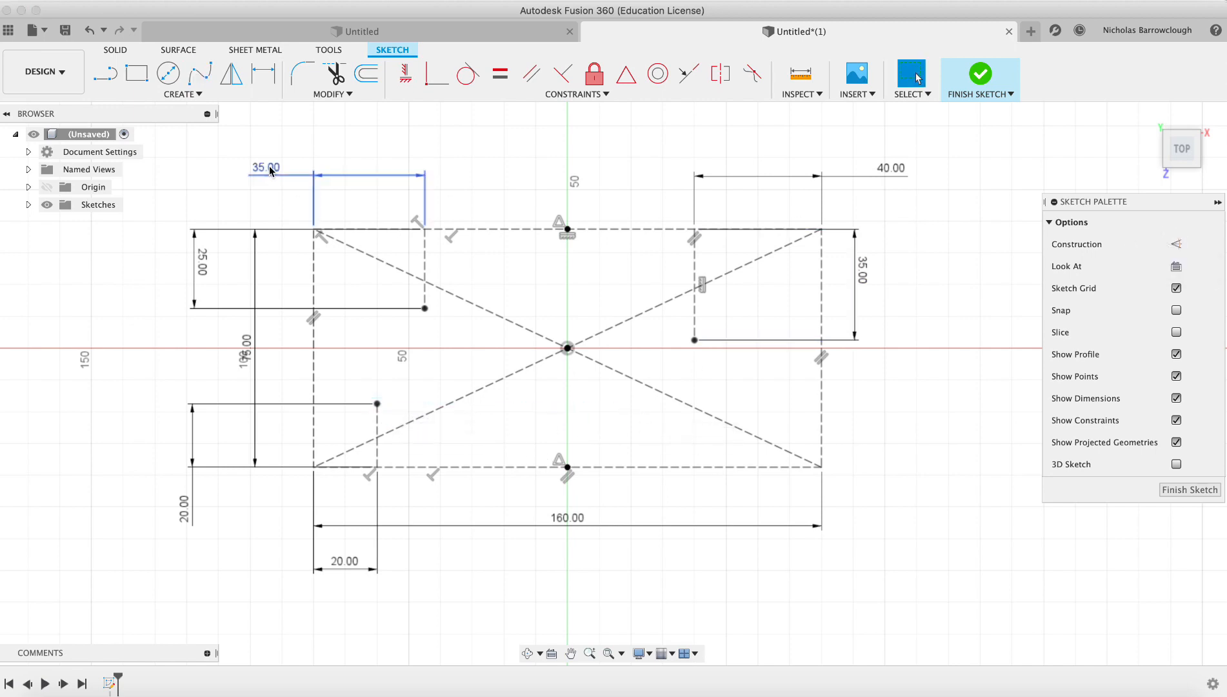
click(199, 73)
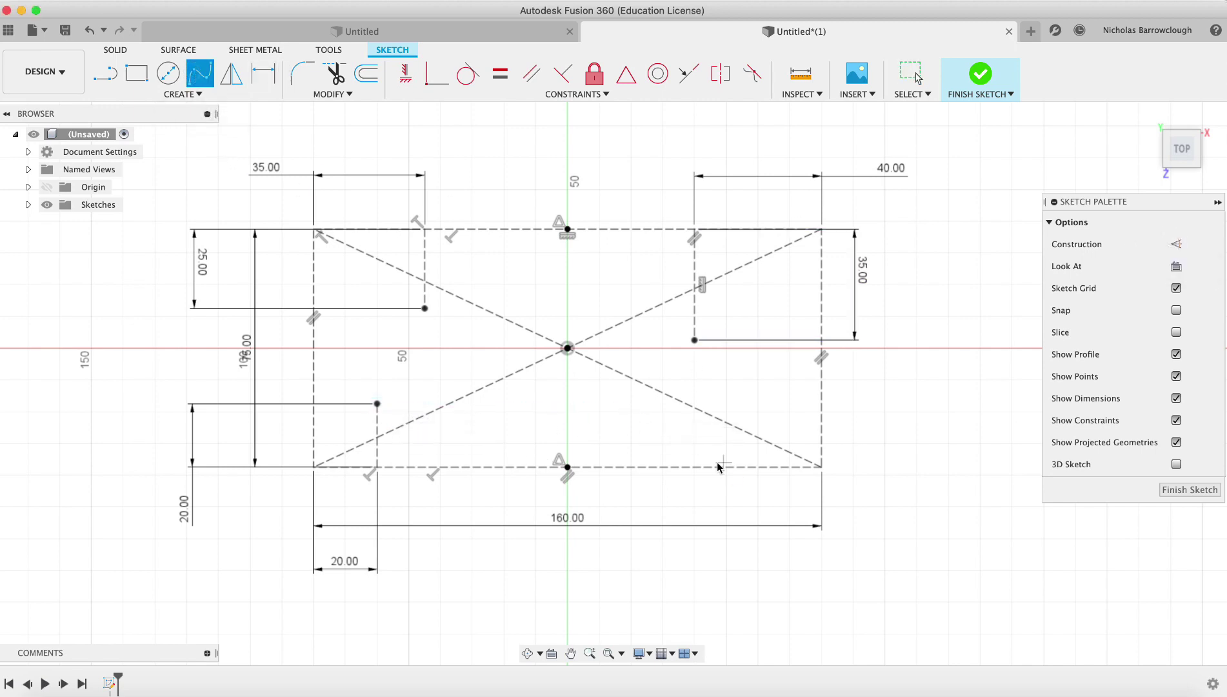
click(568, 468)
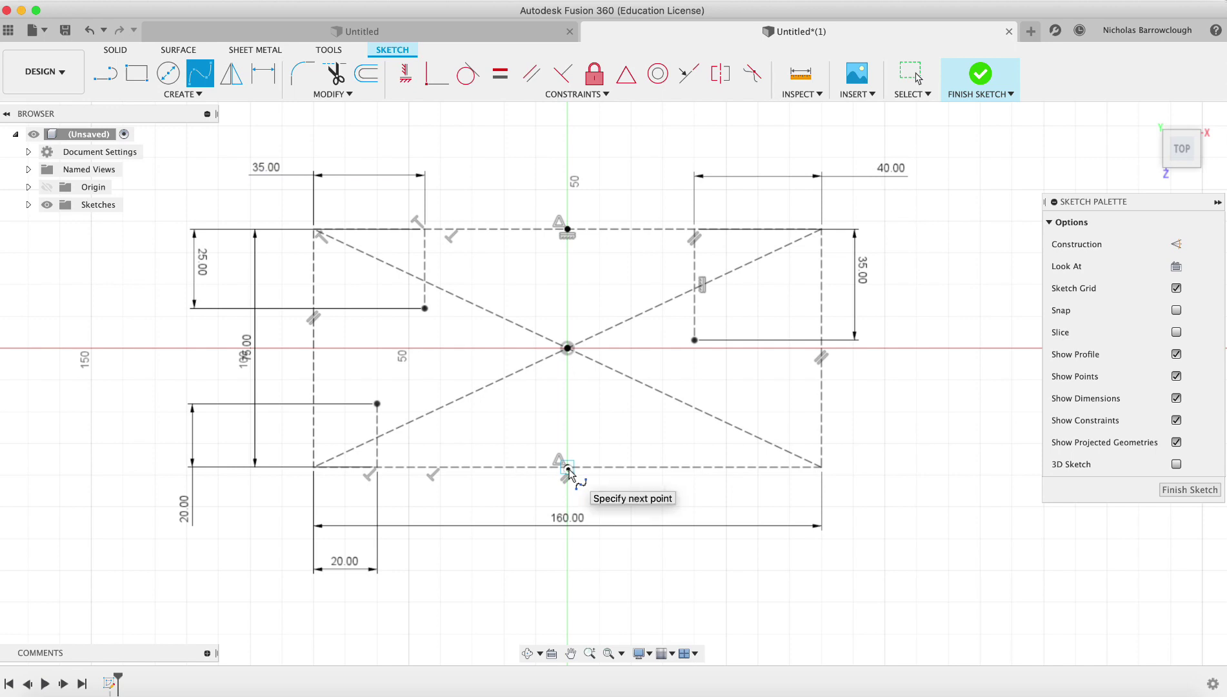
click(378, 405)
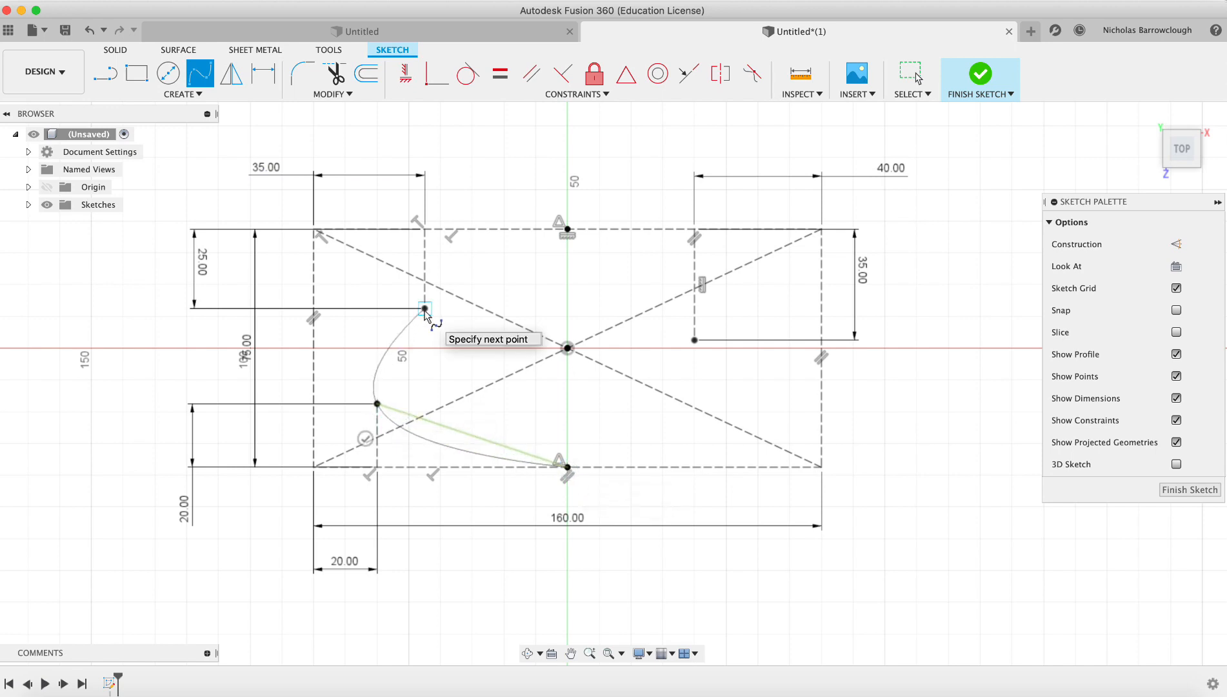
click(425, 309)
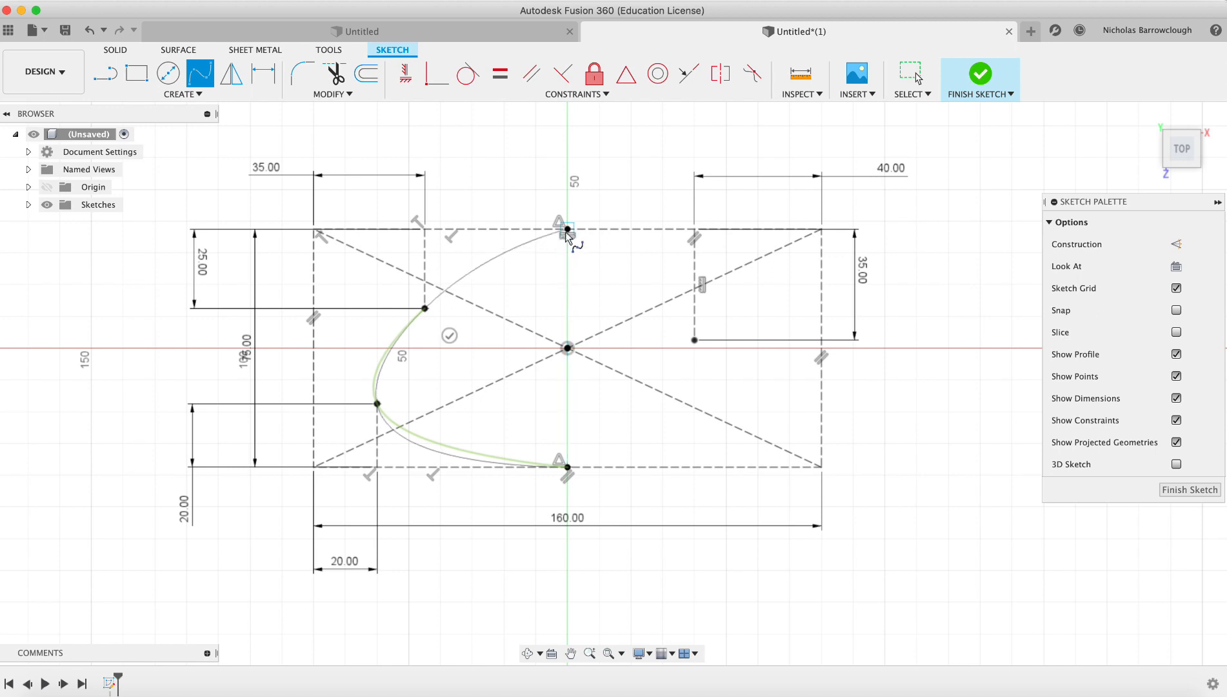
click(566, 230)
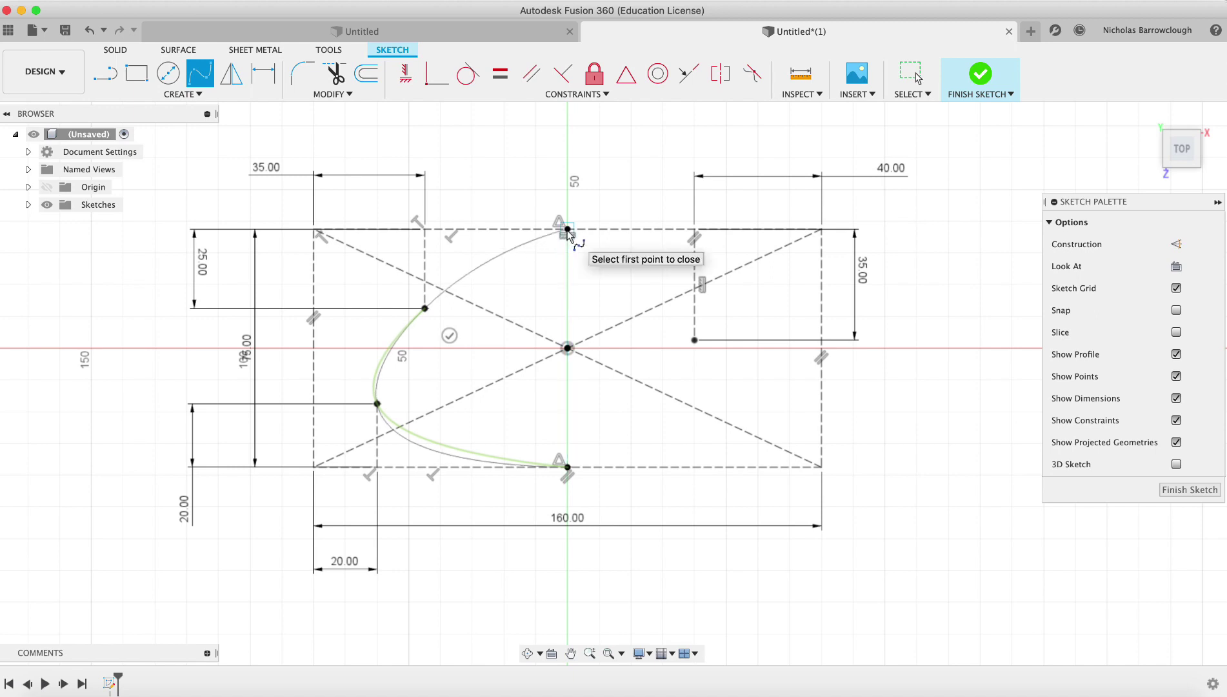
click(694, 338)
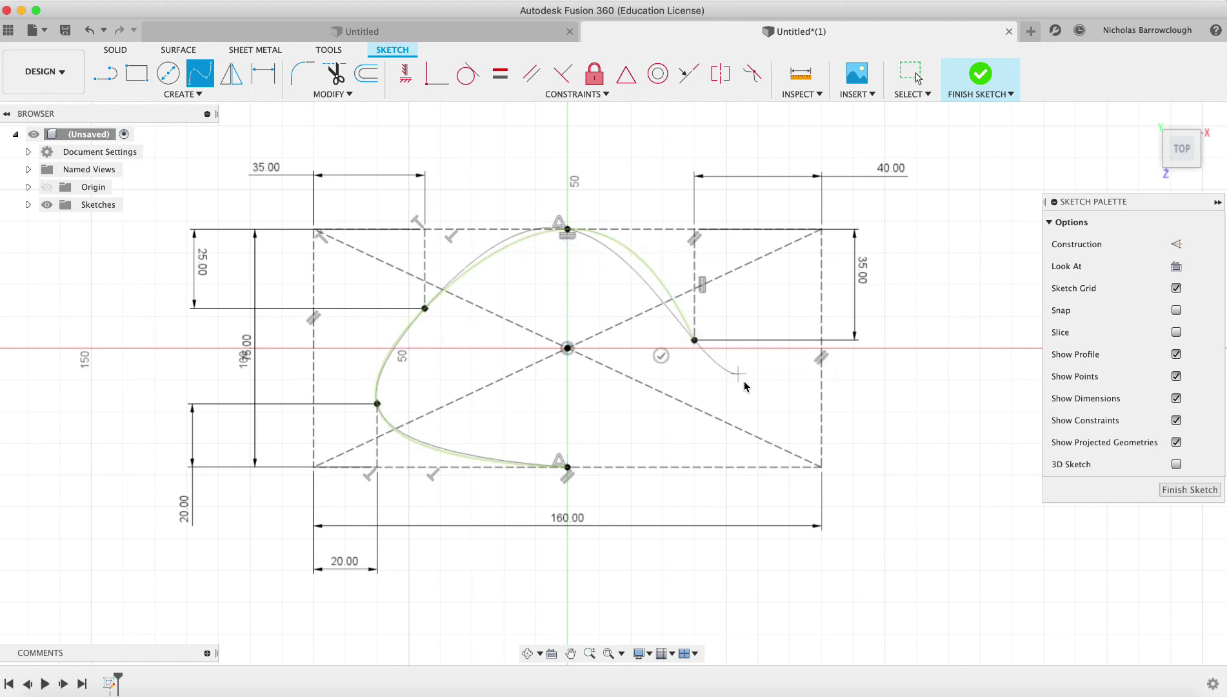
click(568, 467)
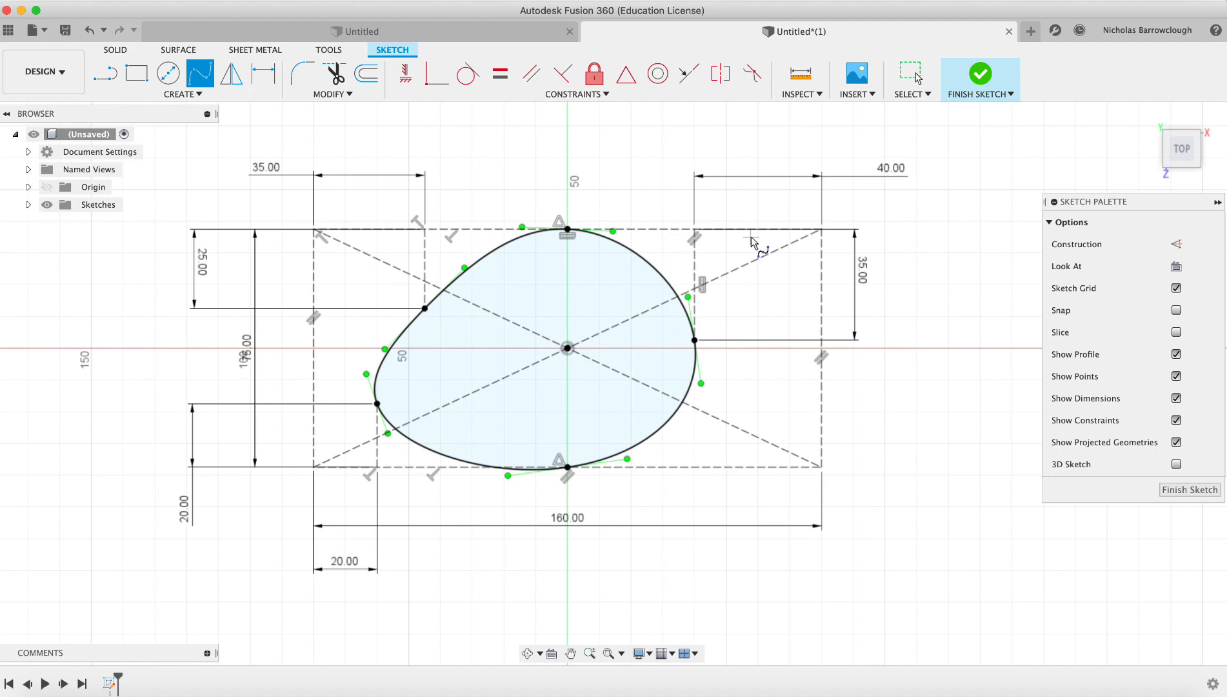
- Edit the spline offsets: top-right to 30, top-left to 20 then 40, and left vertical to 20 mm
key(Escape)
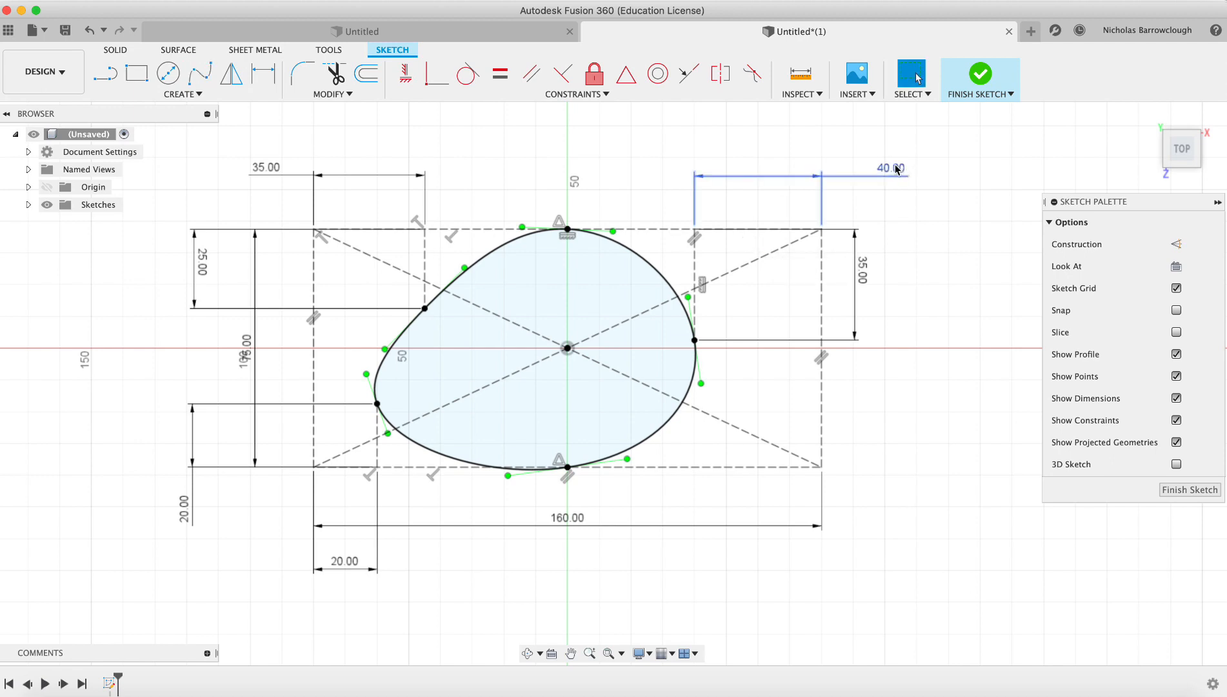
double_click(896, 169)
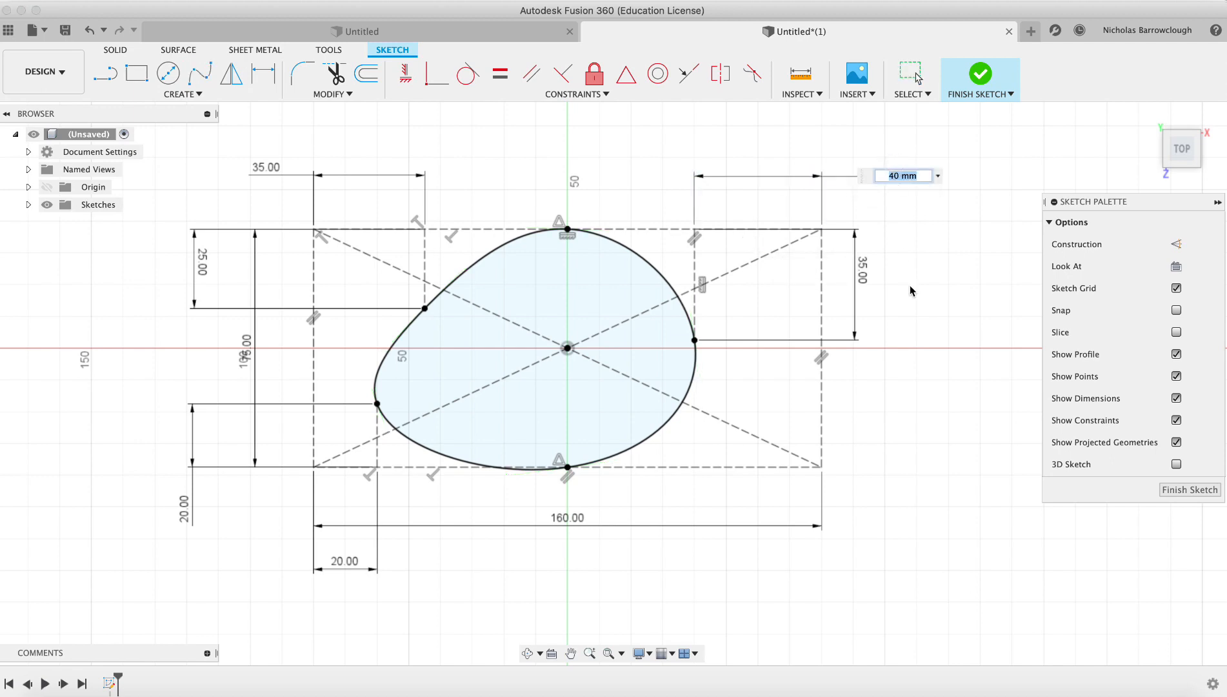
text(30)
key(Return)
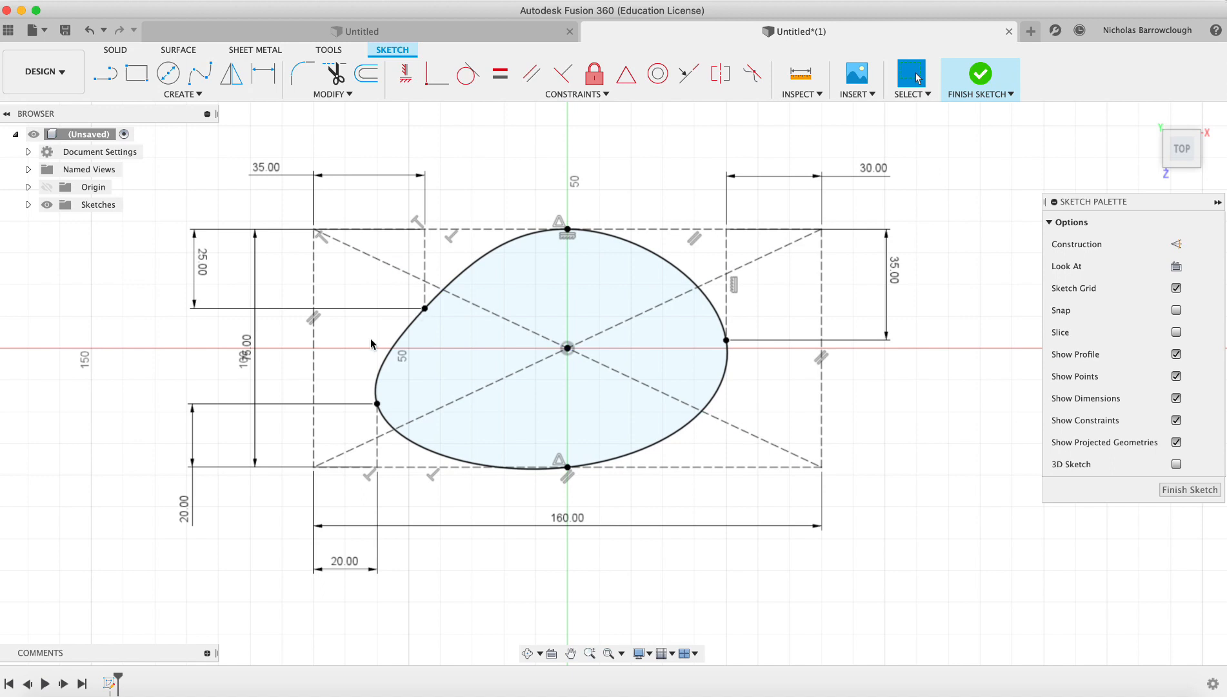
double_click(268, 169)
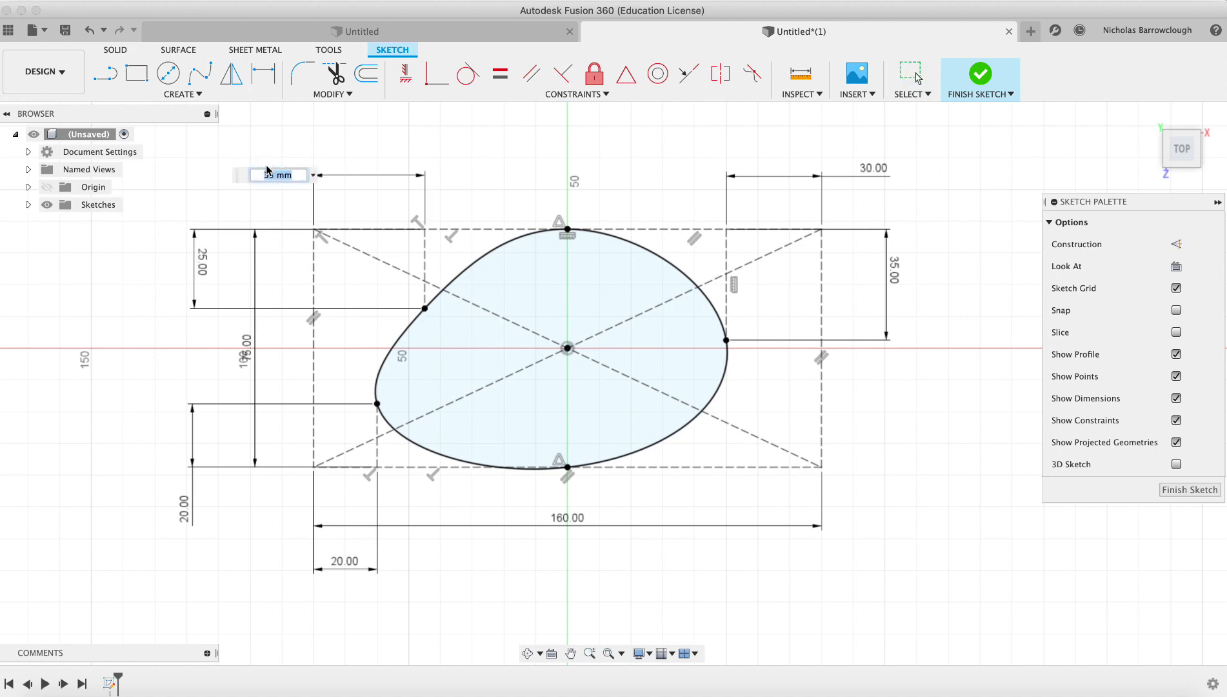
text(20)
key(Return)
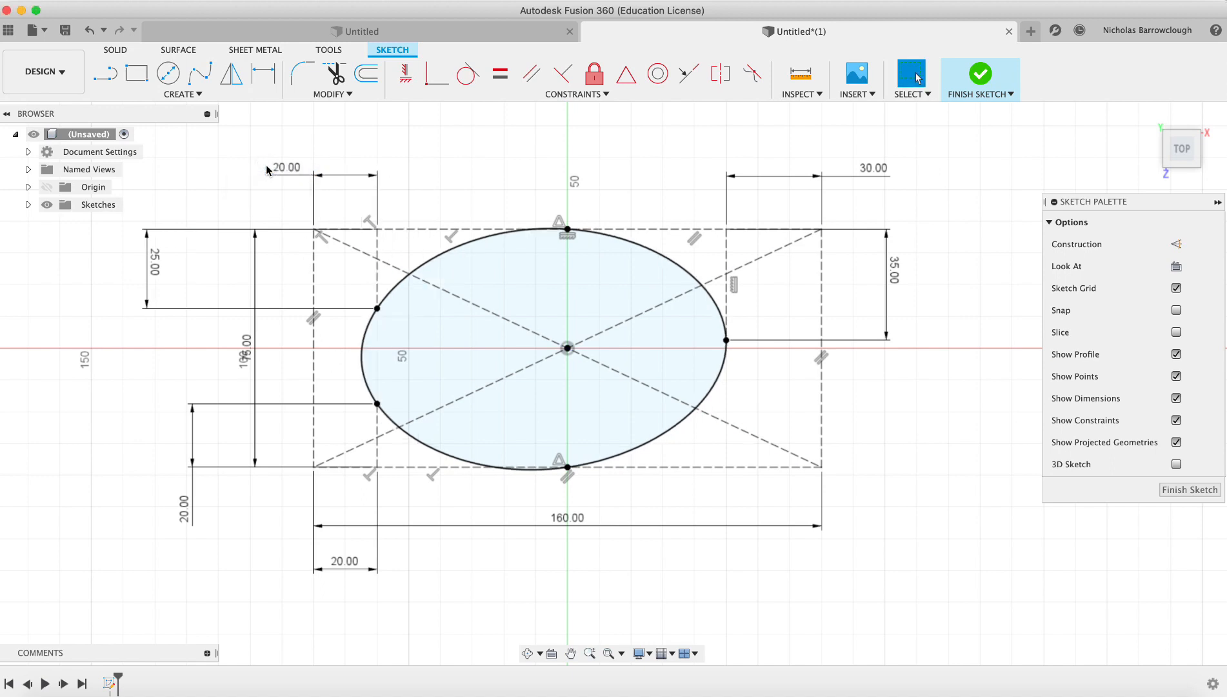
double_click(286, 167)
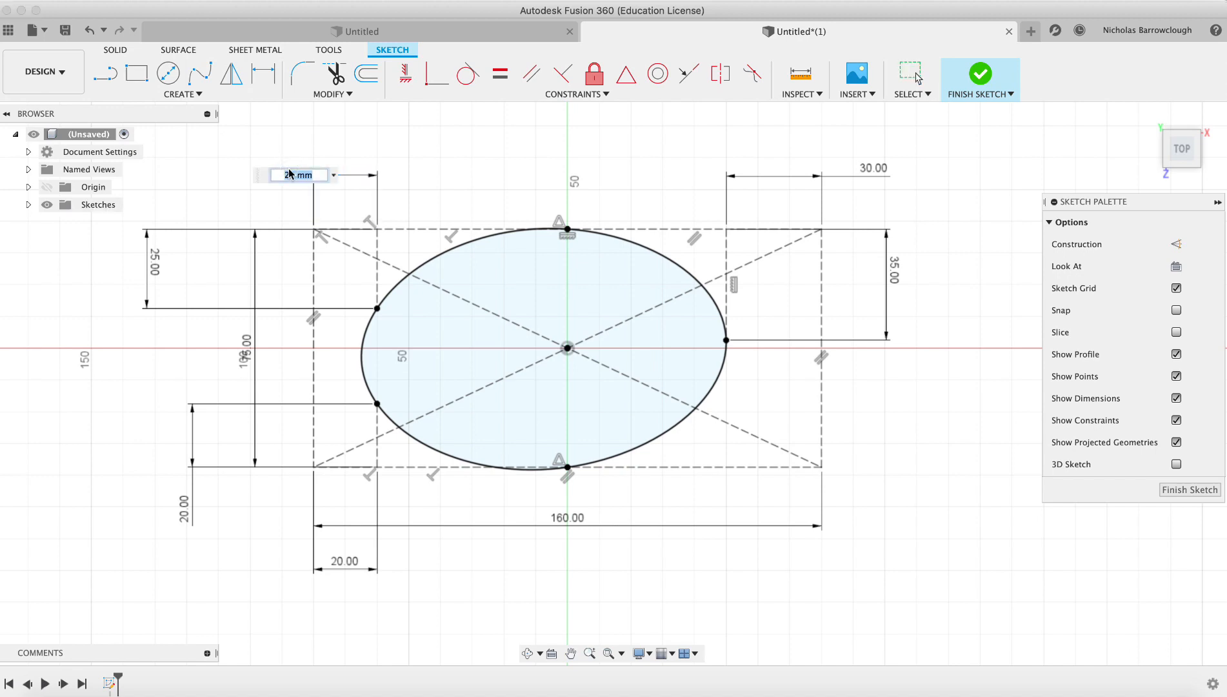
text(40)
key(Return)
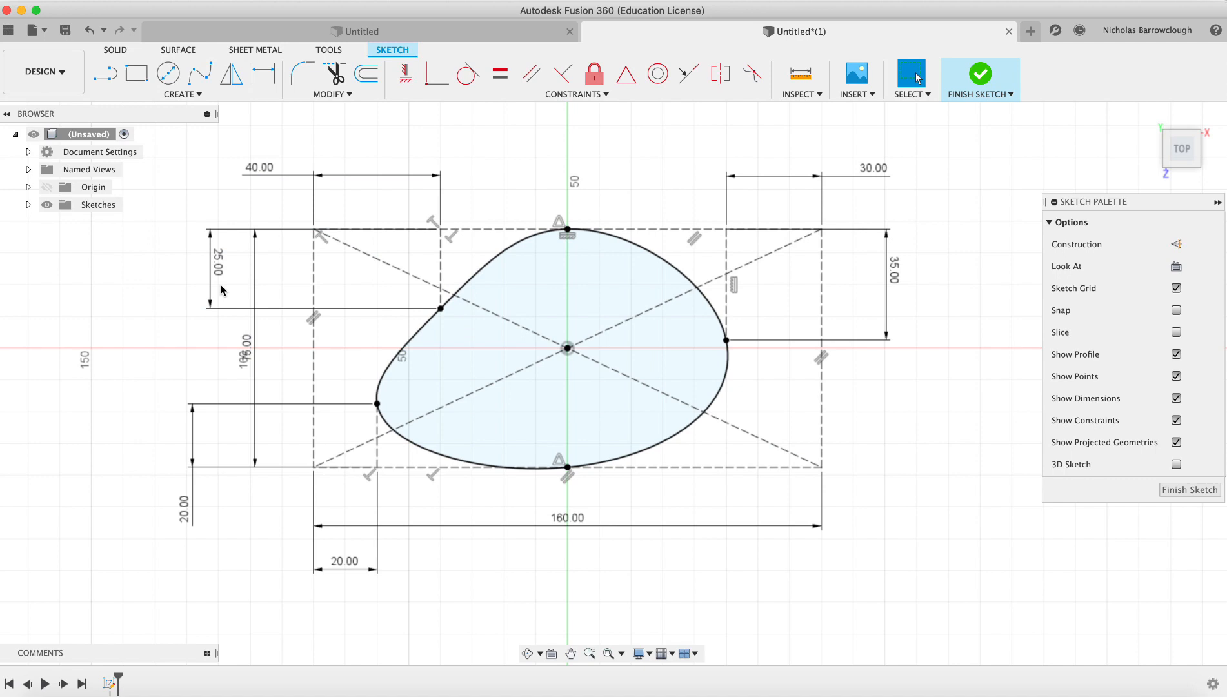
double_click(218, 263)
text(0)
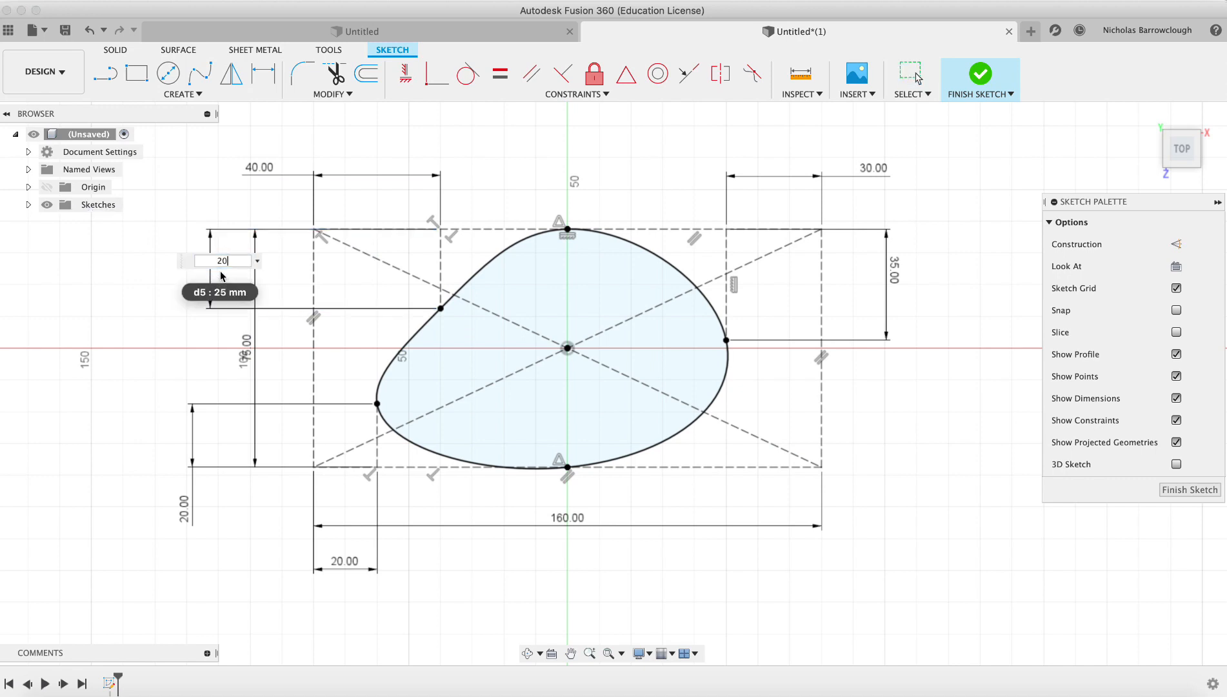
key(Return)
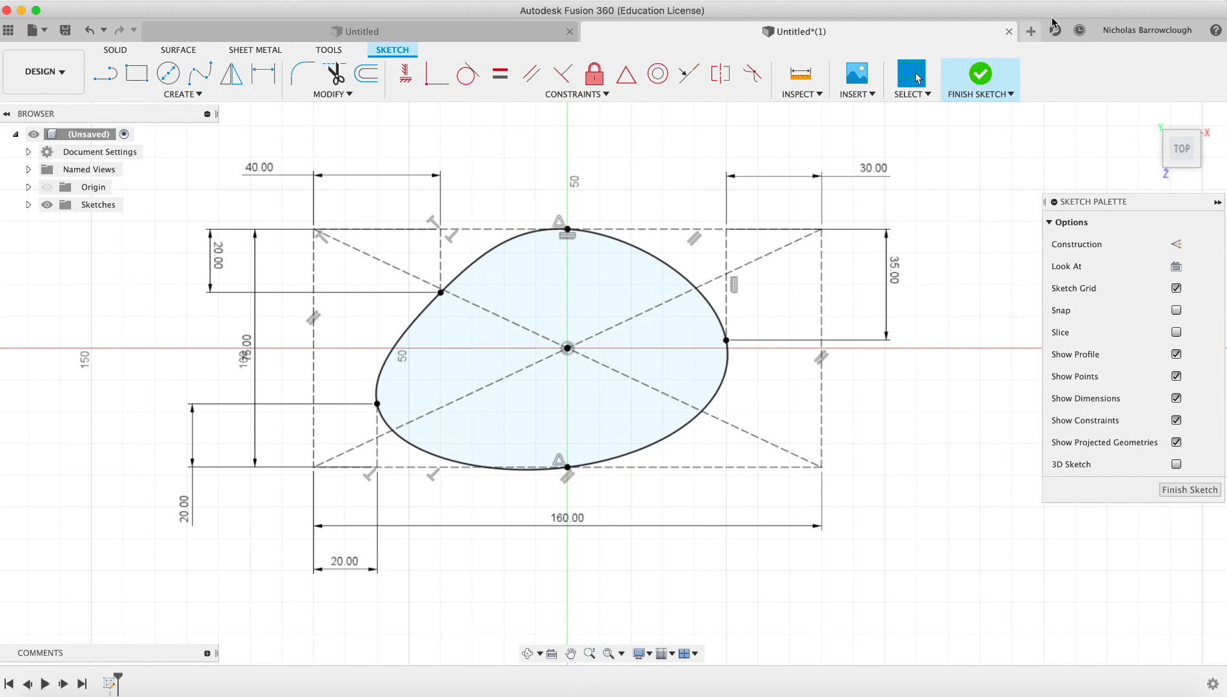
- Extrude the closed spline profile upward about 56 mm into an egg-shaped solid body
click(980, 74)
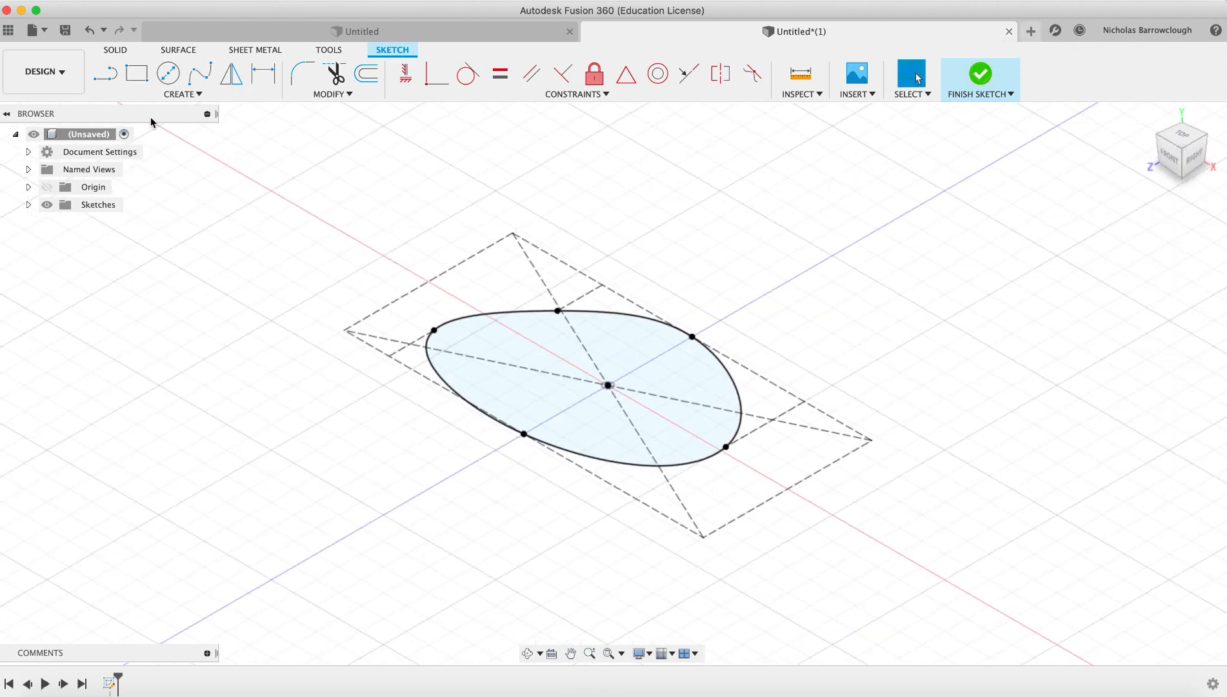
click(135, 75)
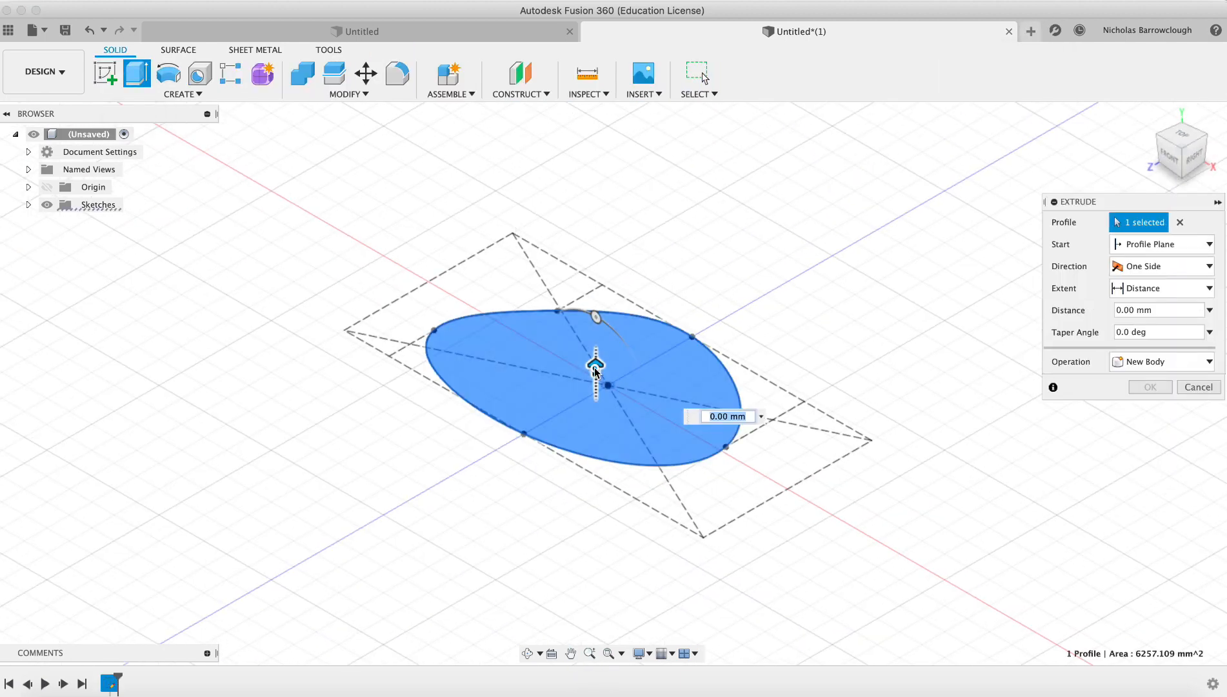
drag(594, 370, 592, 223)
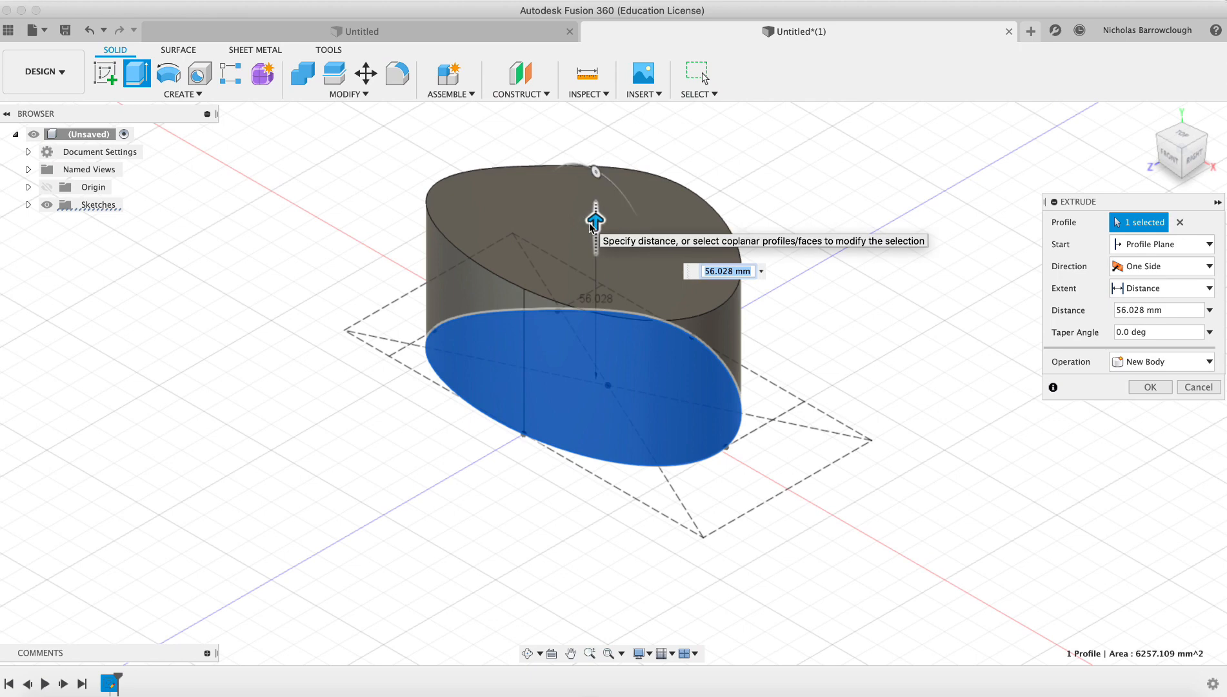
key(Return)
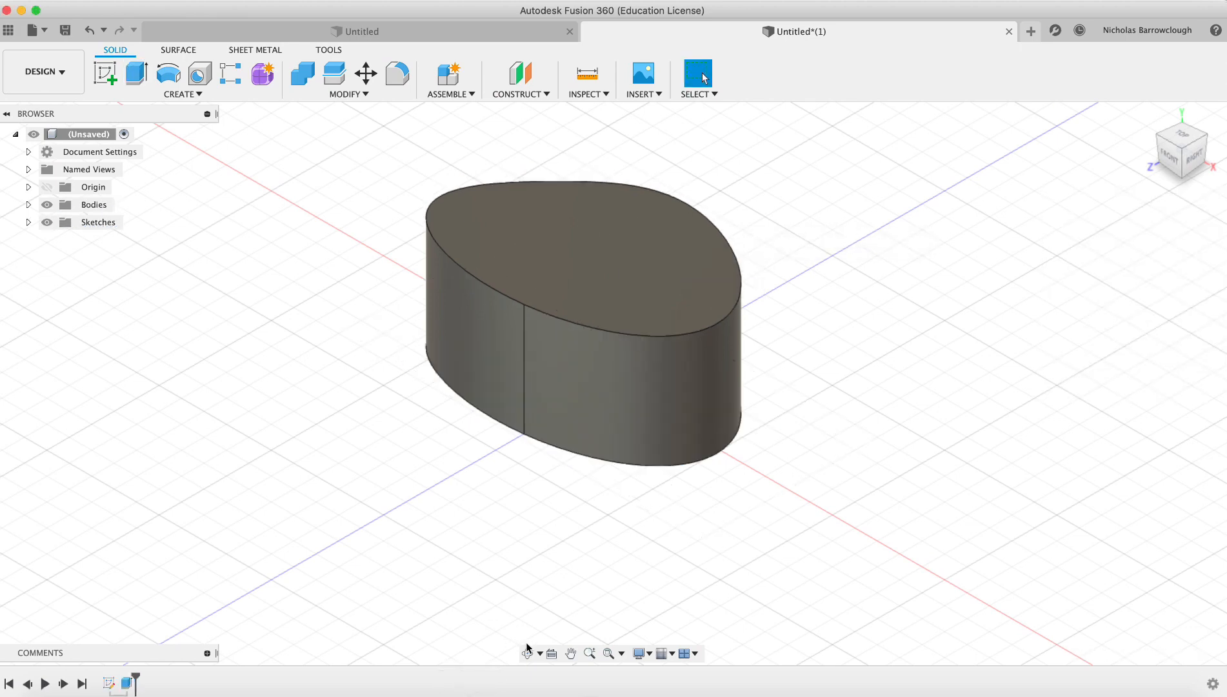
click(527, 653)
drag(552, 334, 638, 374)
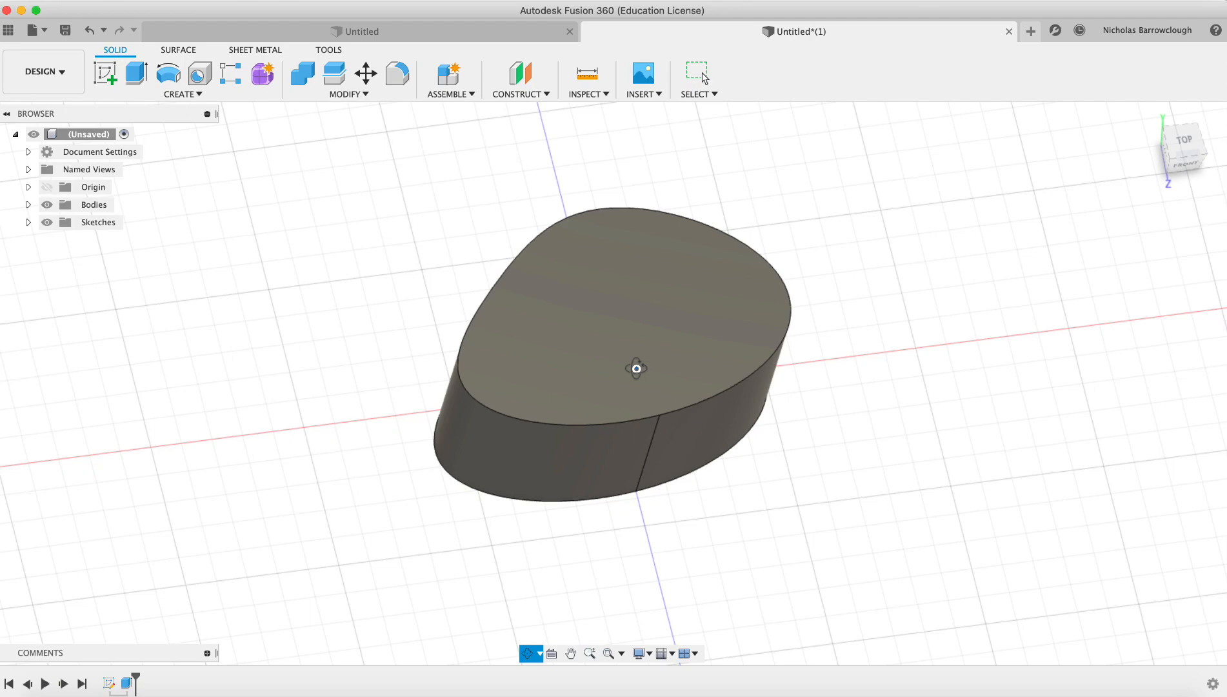
- Reopen Sketch1 from the design history timeline for editing
click(110, 683)
right_click(110, 683)
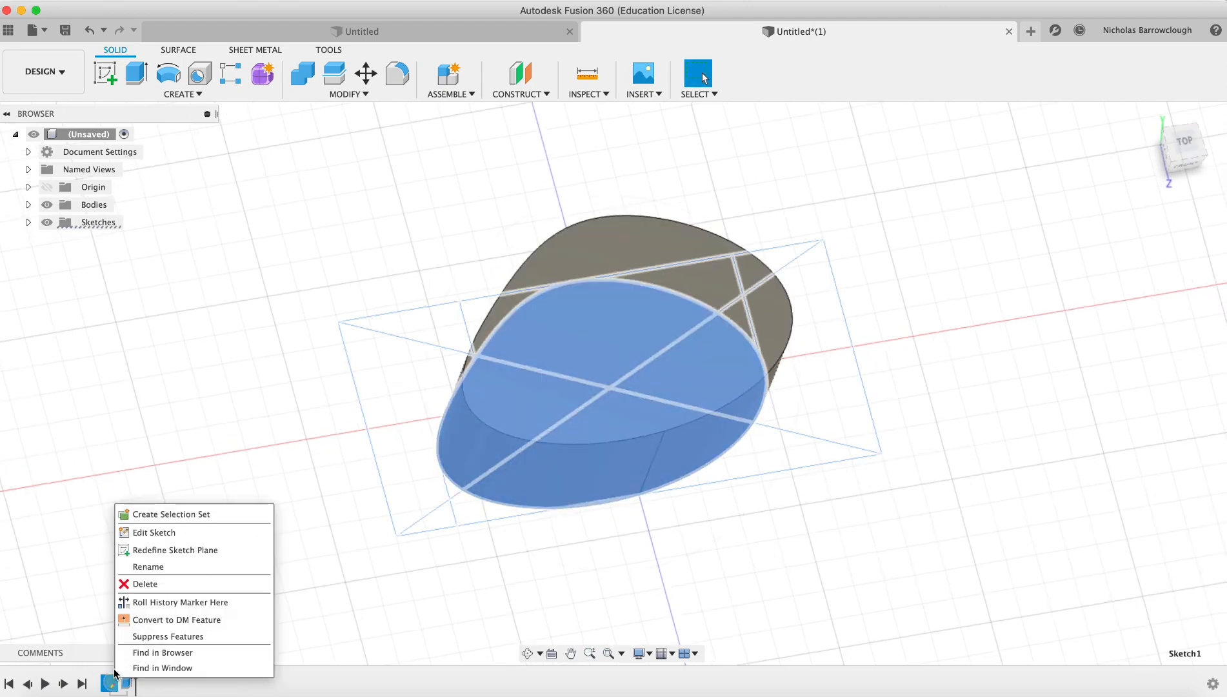
click(174, 533)
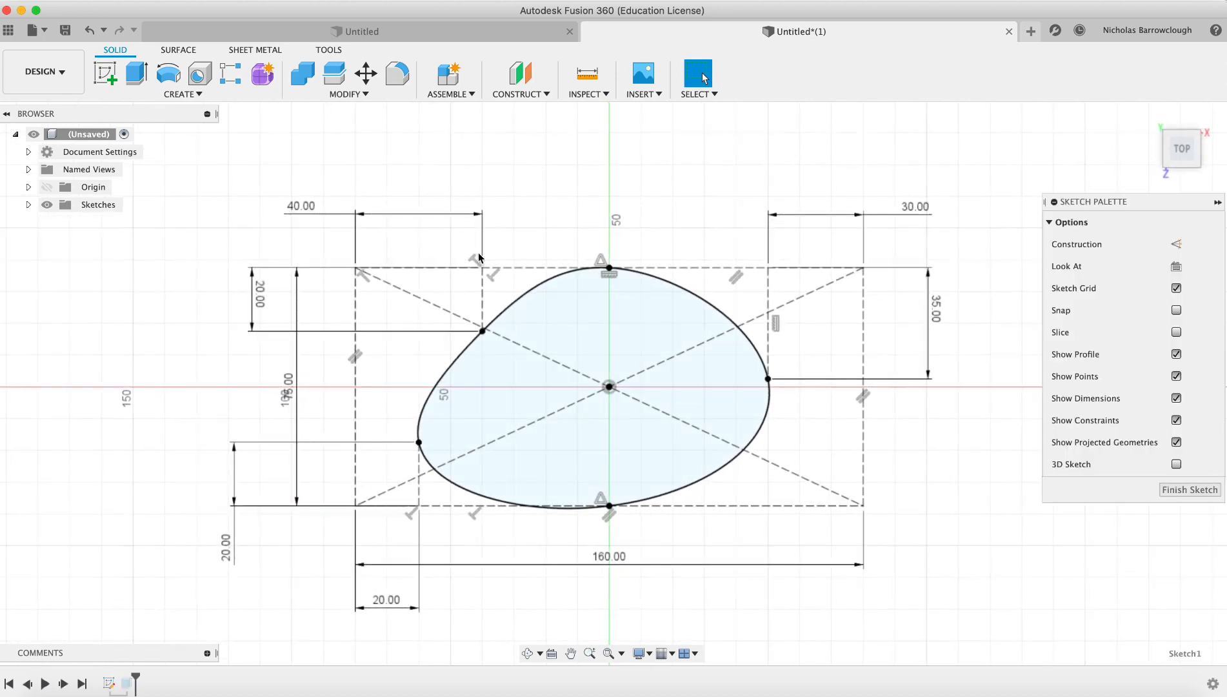
- Change the spline dimensions from 20, 35 and 30 mm to 10, 40 and 50 mm and update the body
double_click(227, 547)
text(10)
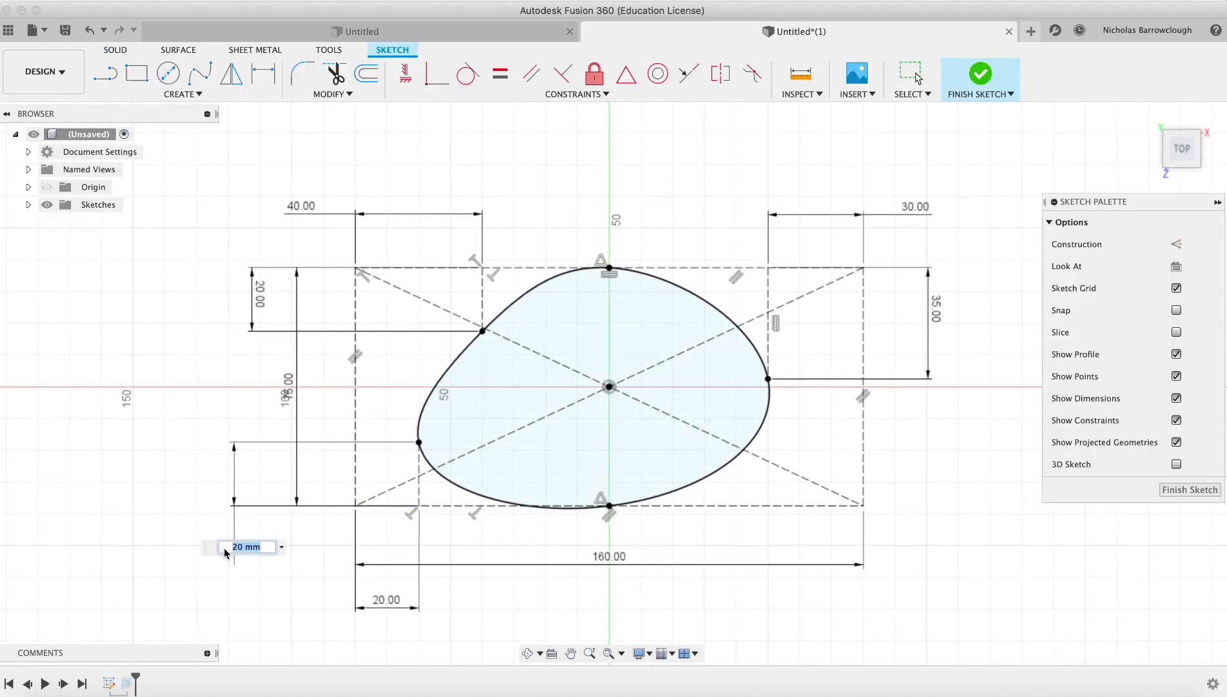
key(Return)
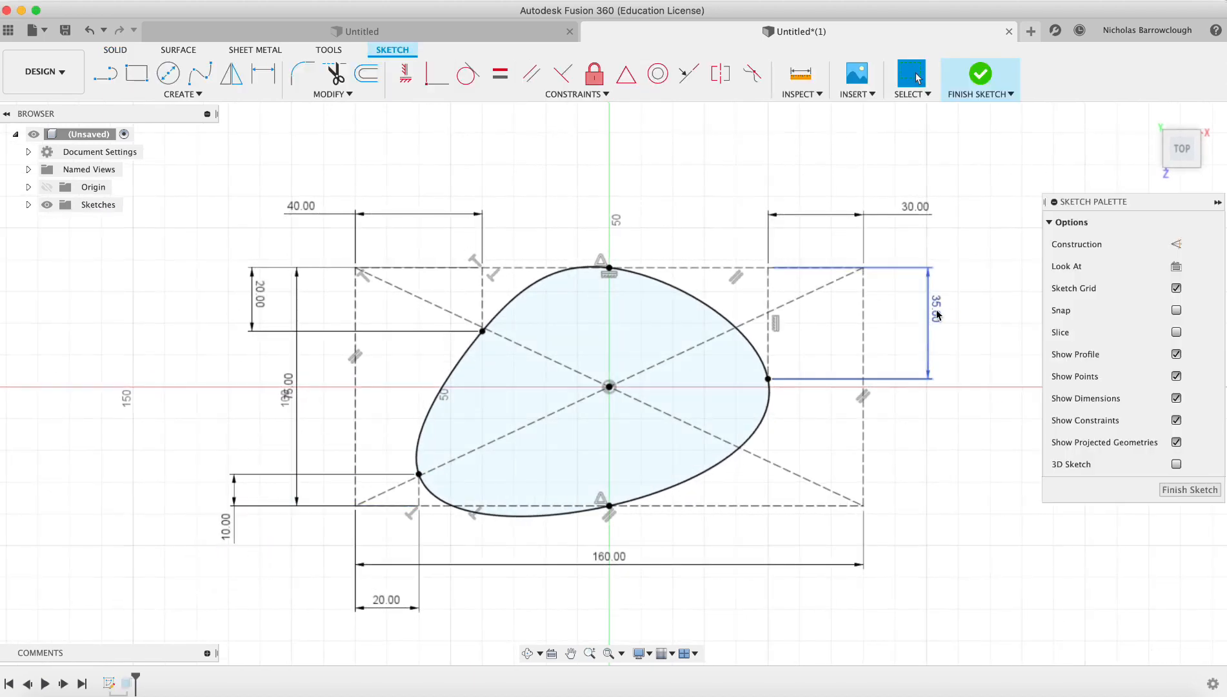
double_click(937, 314)
text(40)
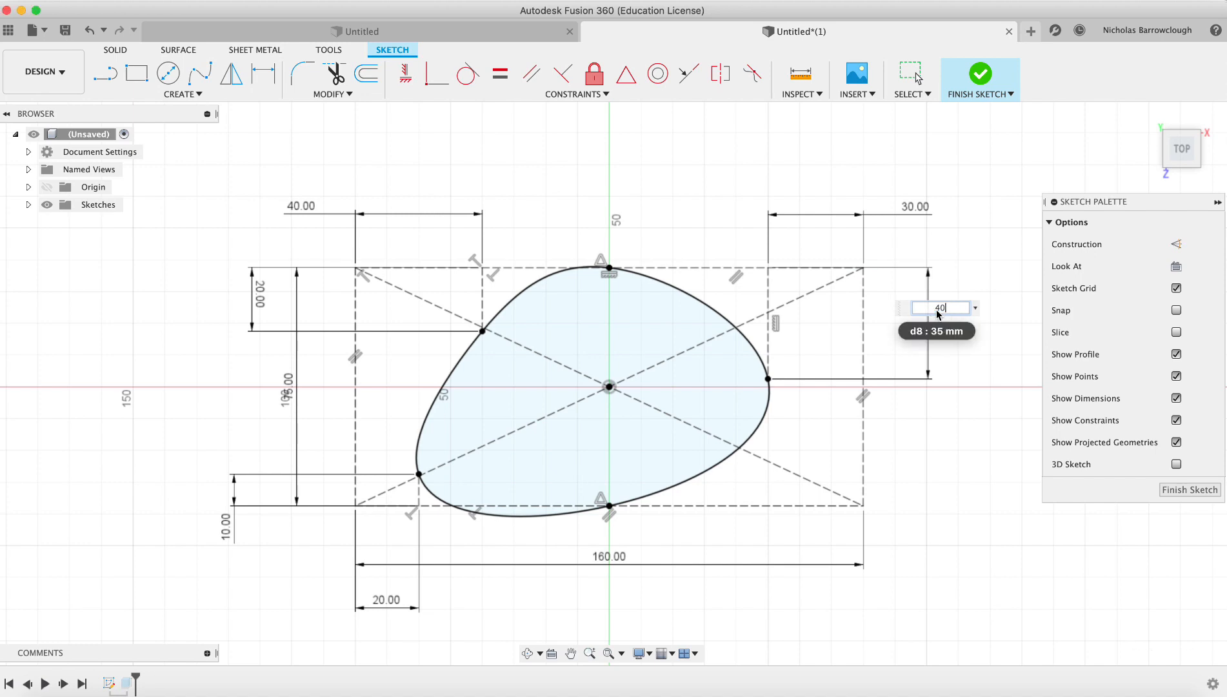
key(Return)
double_click(915, 205)
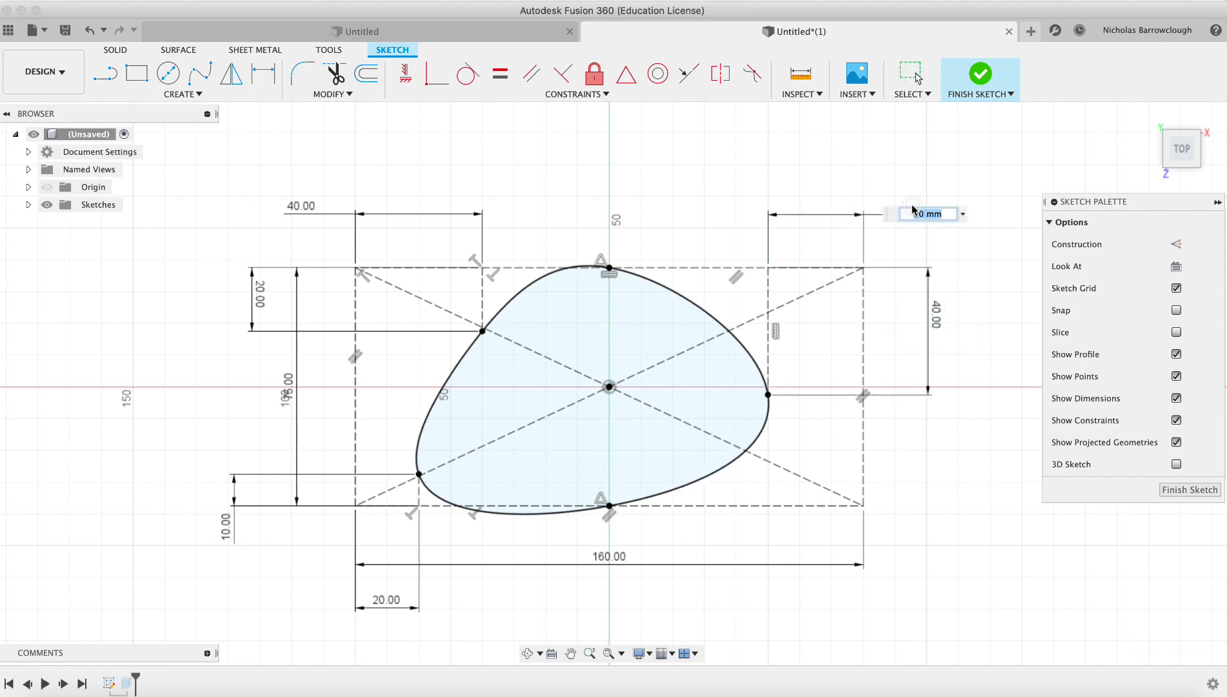
text(50)
key(Return)
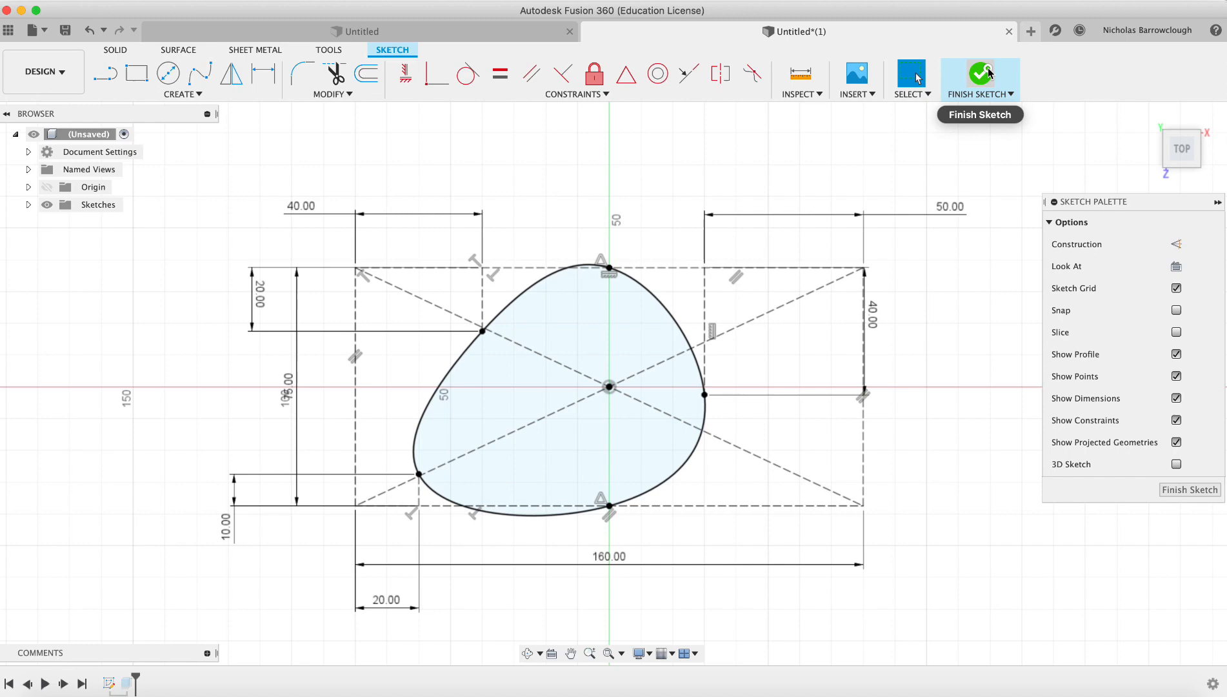
click(980, 74)
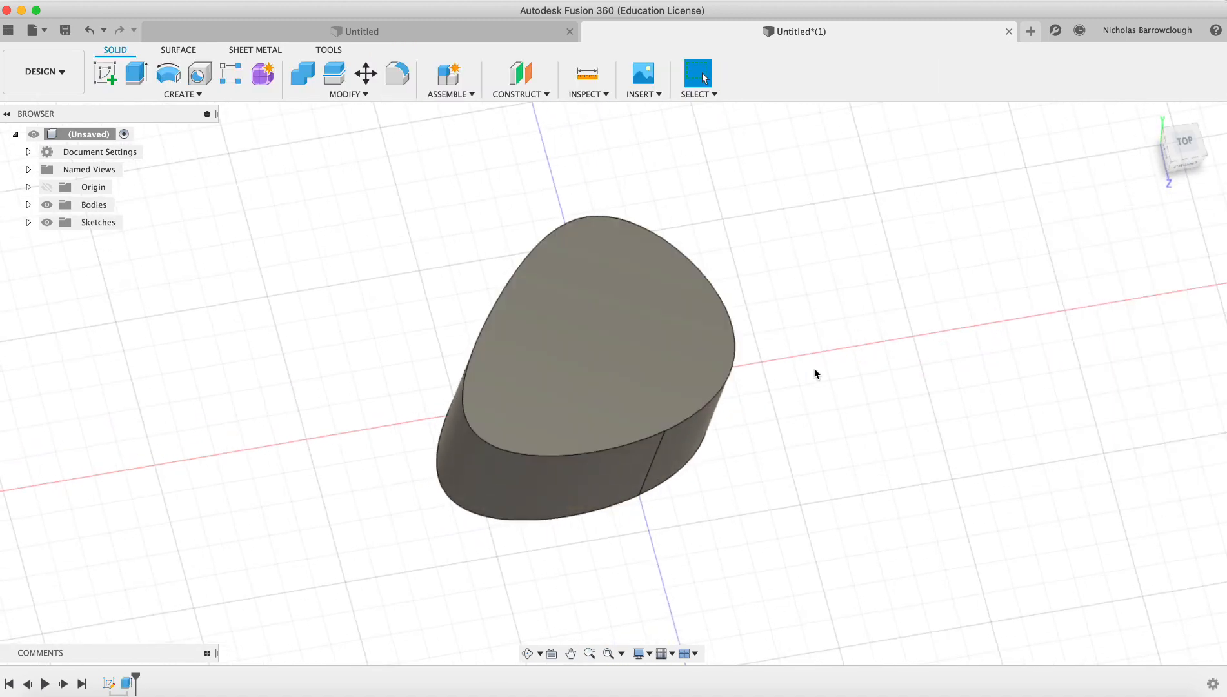
- Drag the history marker left past Sketch1, leaving an empty canvas
click(528, 654)
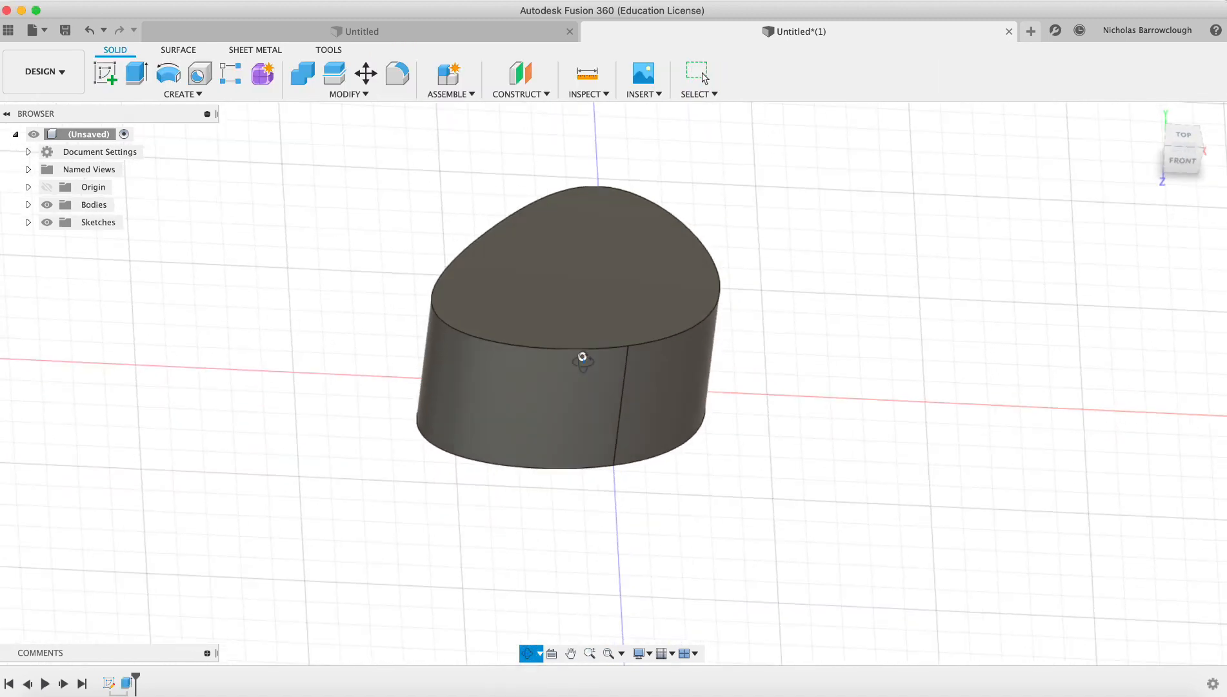
mouse_move(575, 415)
mouse_down()
mouse_move(552, 336)
mouse_move(574, 396)
mouse_move(569, 378)
mouse_move(643, 316)
mouse_move(597, 357)
mouse_move(485, 255)
mouse_up()
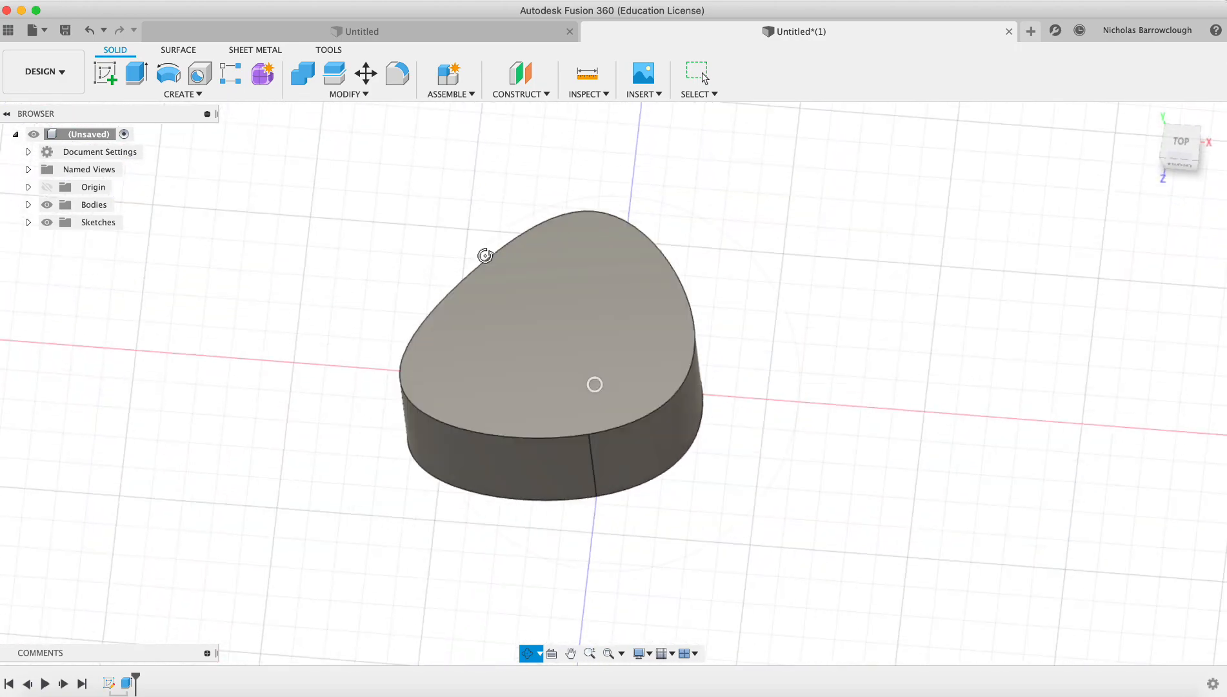
drag(135, 679, 99, 677)
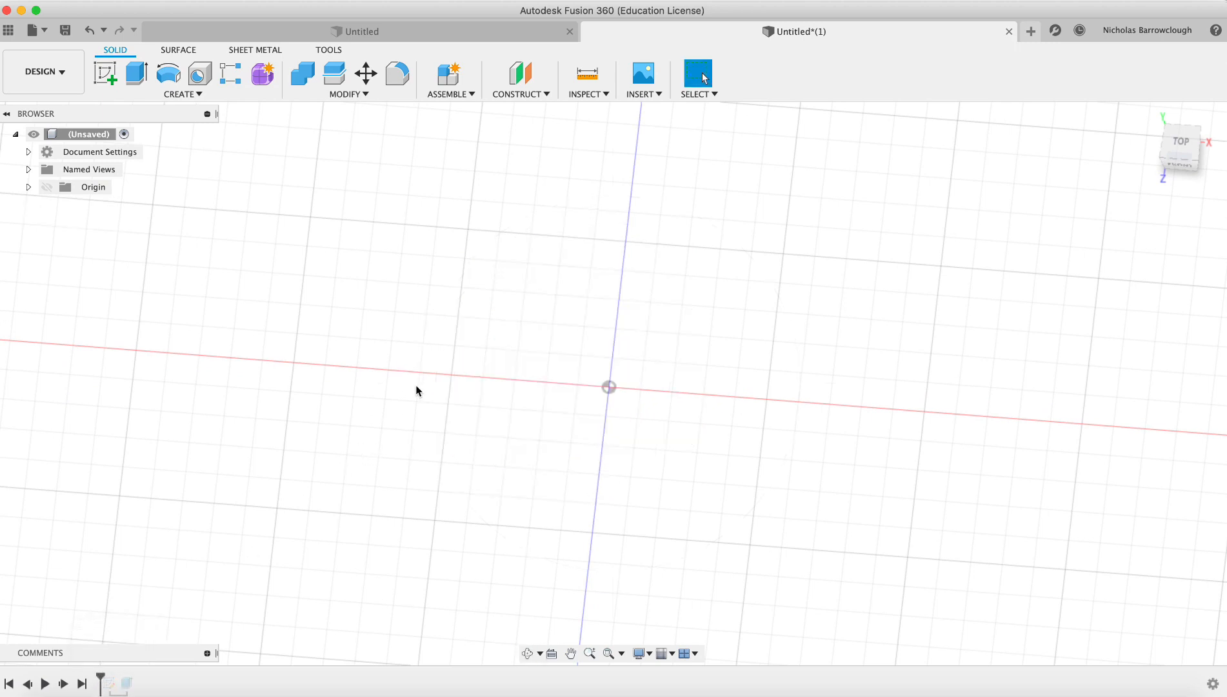
- Delete and restore Sketch1 in the timeline, then reopen it for editing with dimensions showing
right_click(107, 683)
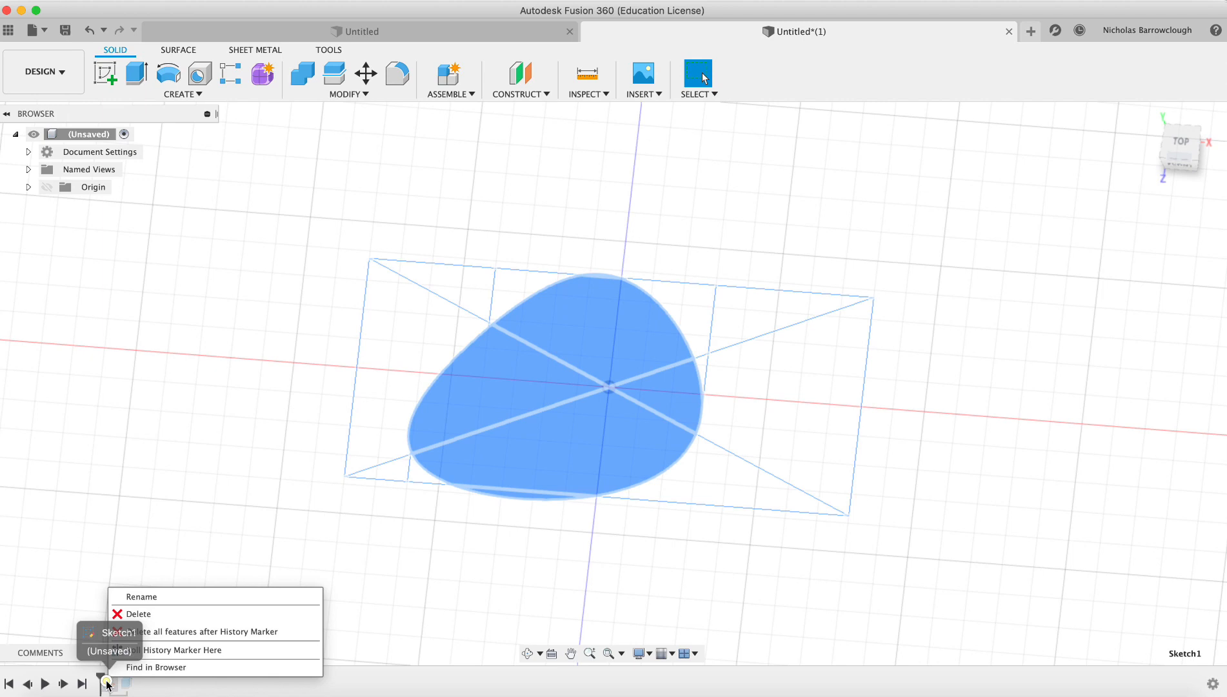
click(100, 678)
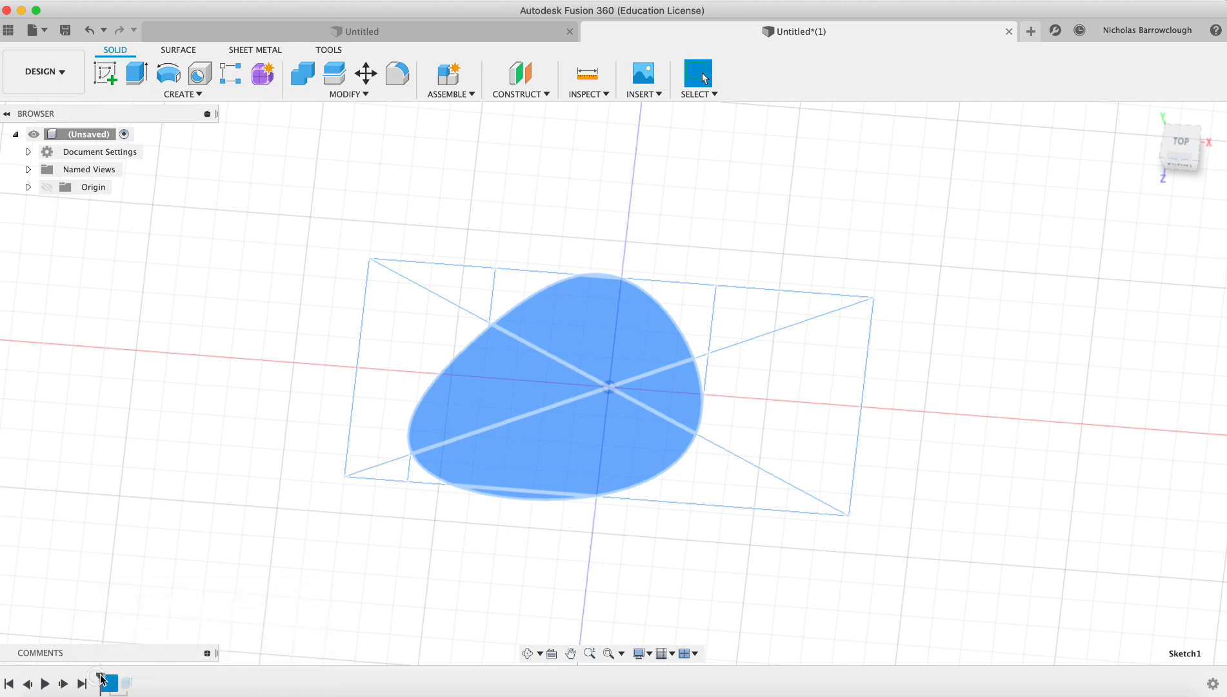
key(Delete)
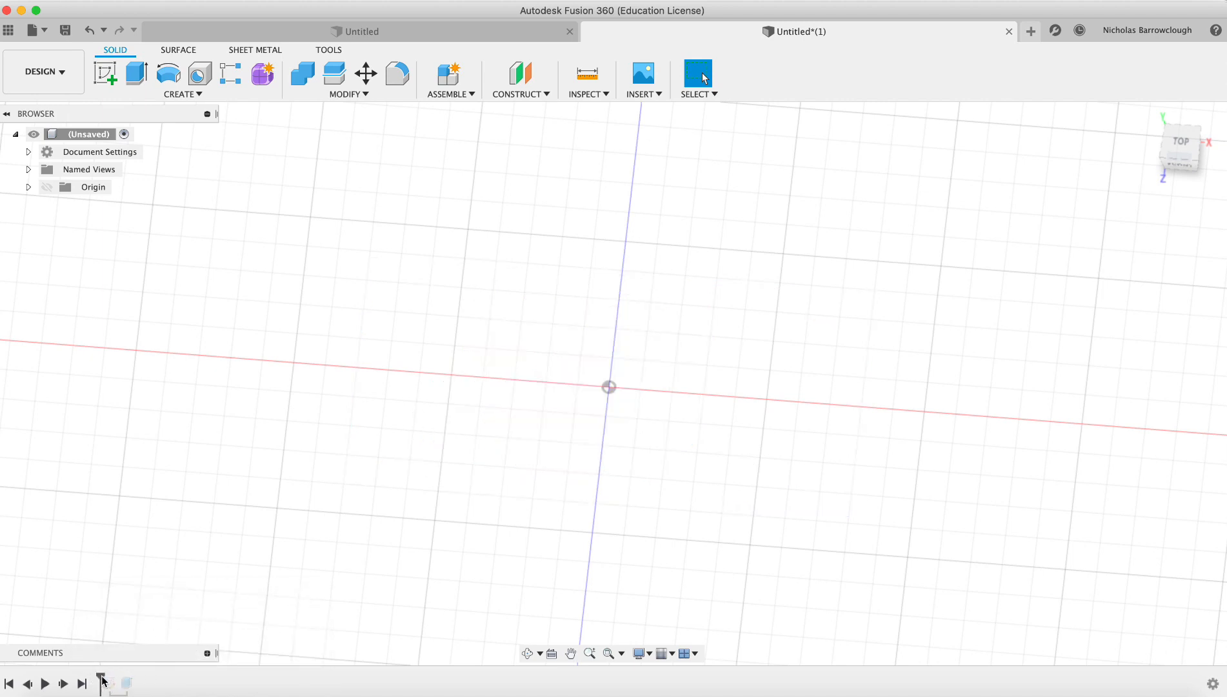
drag(100, 680, 115, 679)
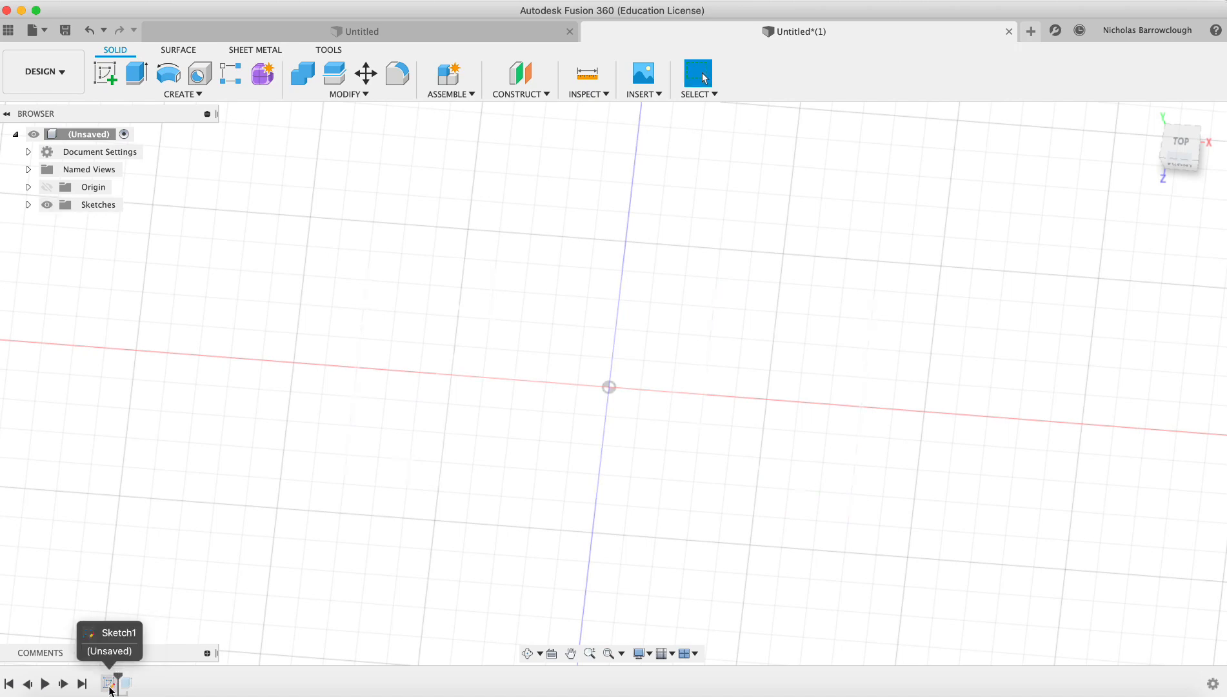
right_click(111, 685)
click(150, 536)
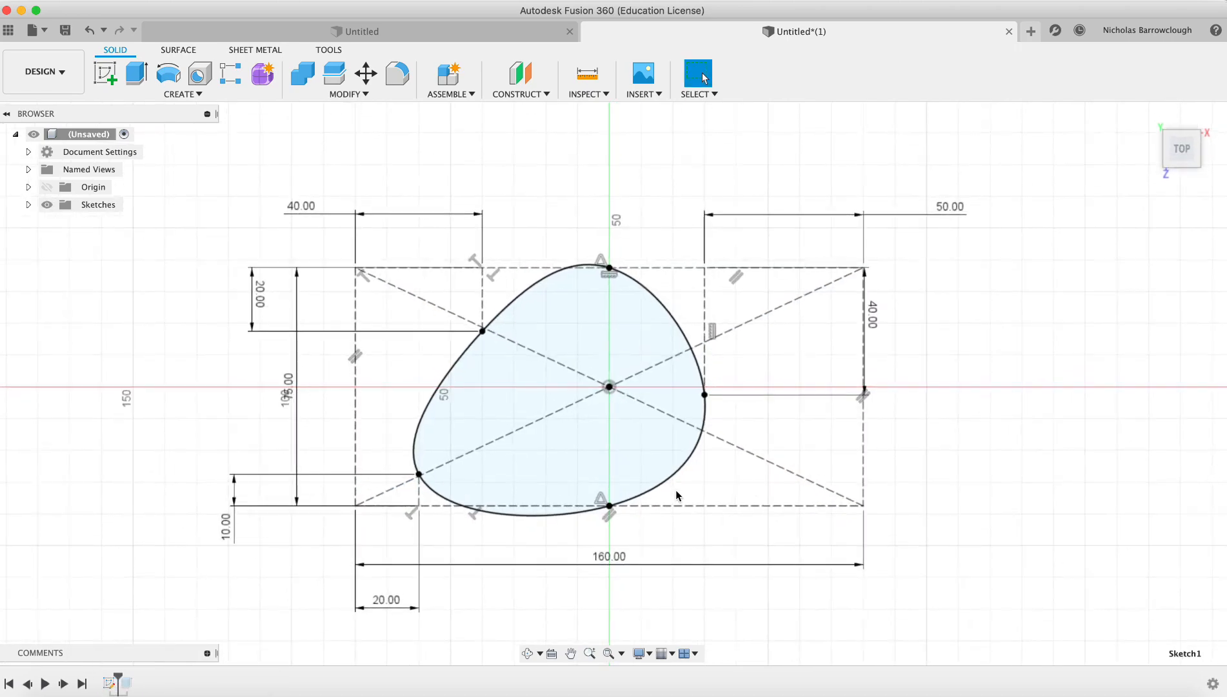